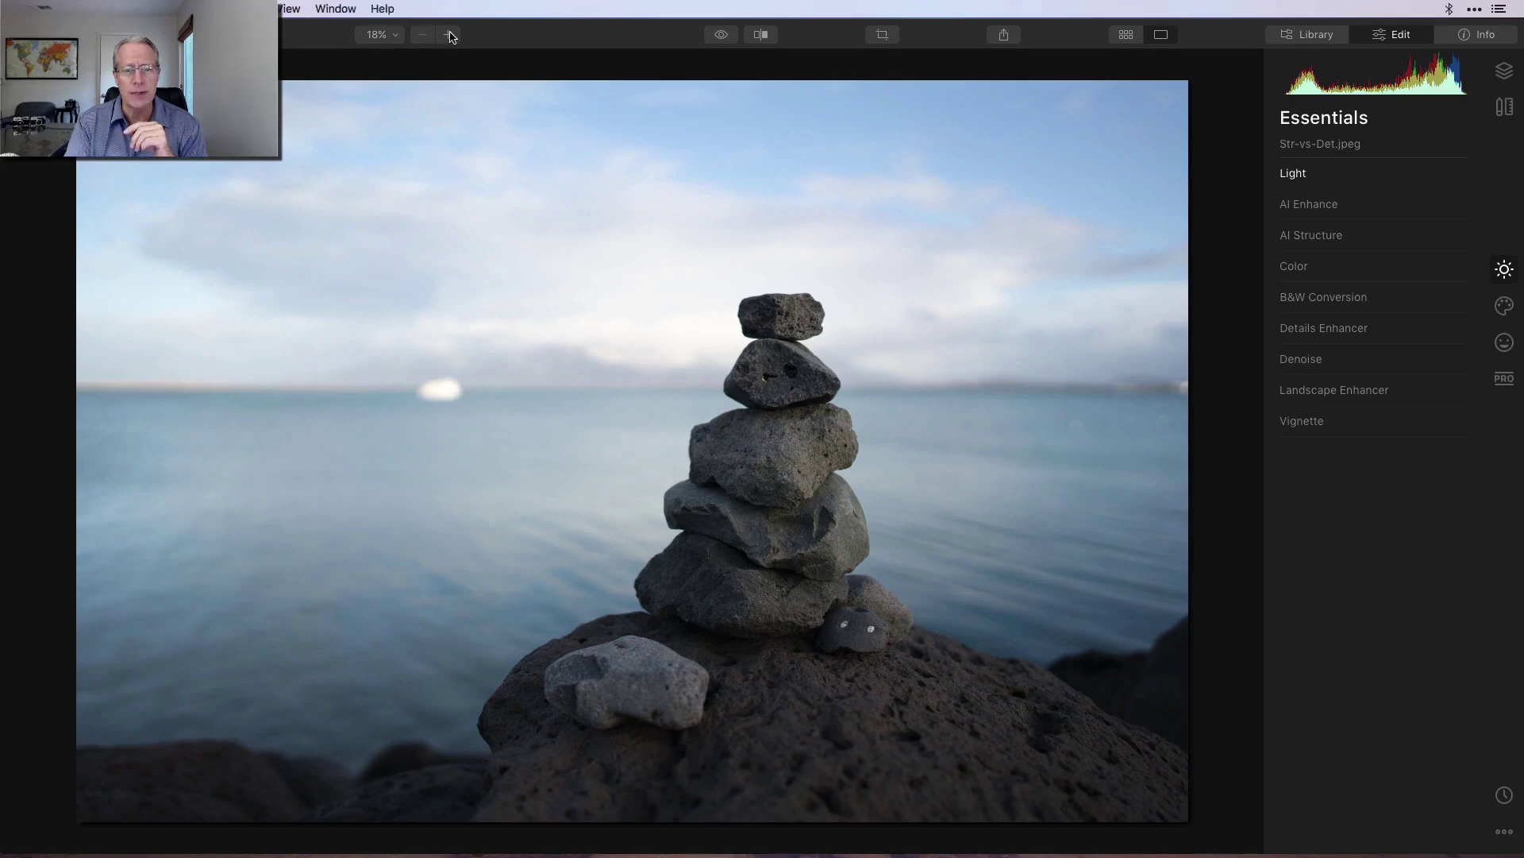
# Zoom to 50% on the rock stack, centre it in view, and expand the AI Structure settings
pyautogui.click(449, 35)
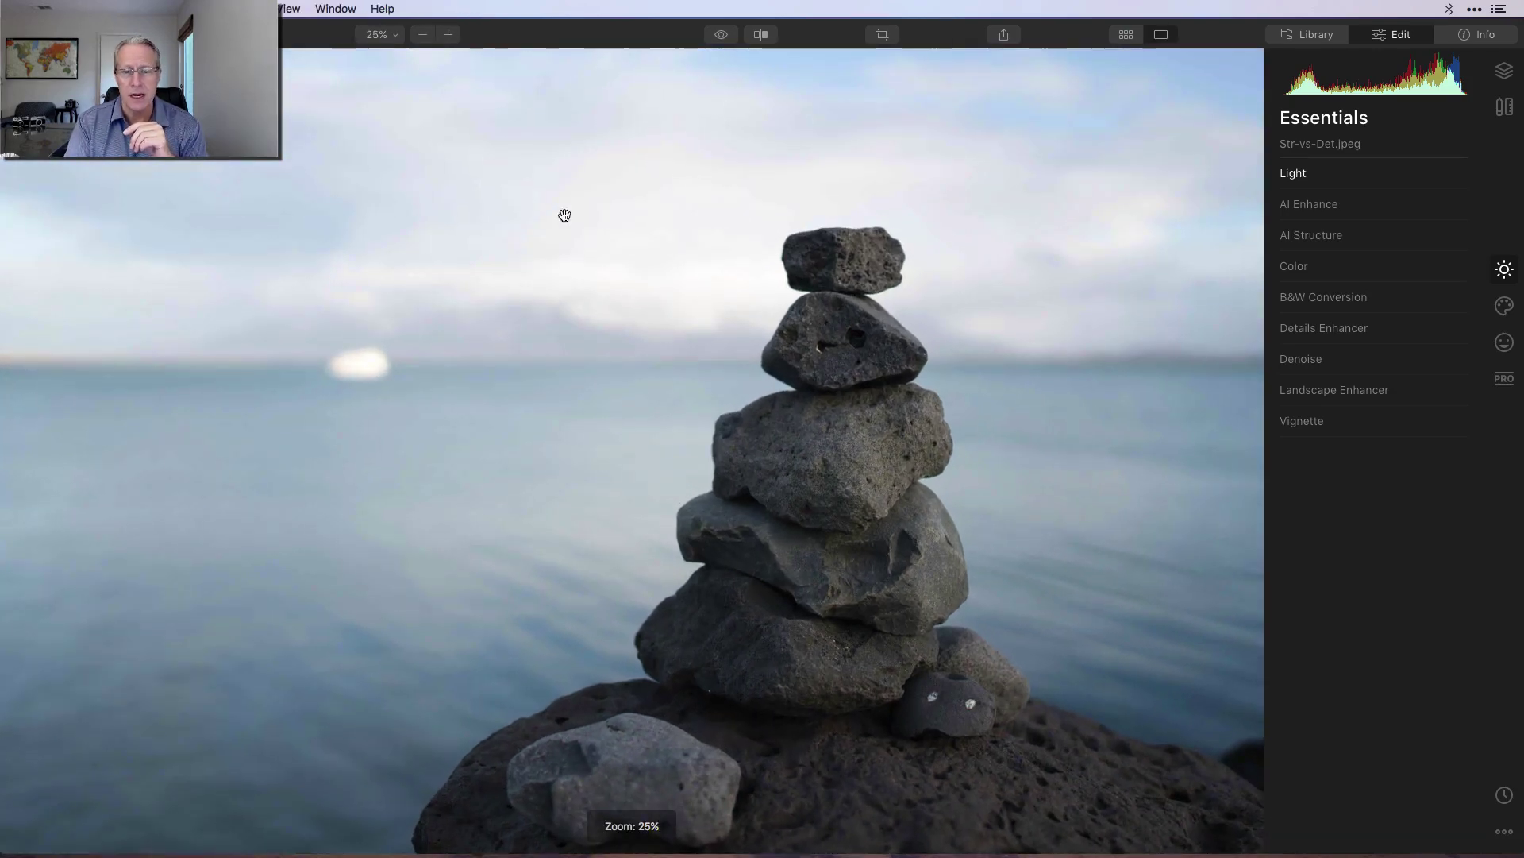
pyautogui.click(449, 35)
pyautogui.moveTo(987, 503); pyautogui.dragTo(772, 265)
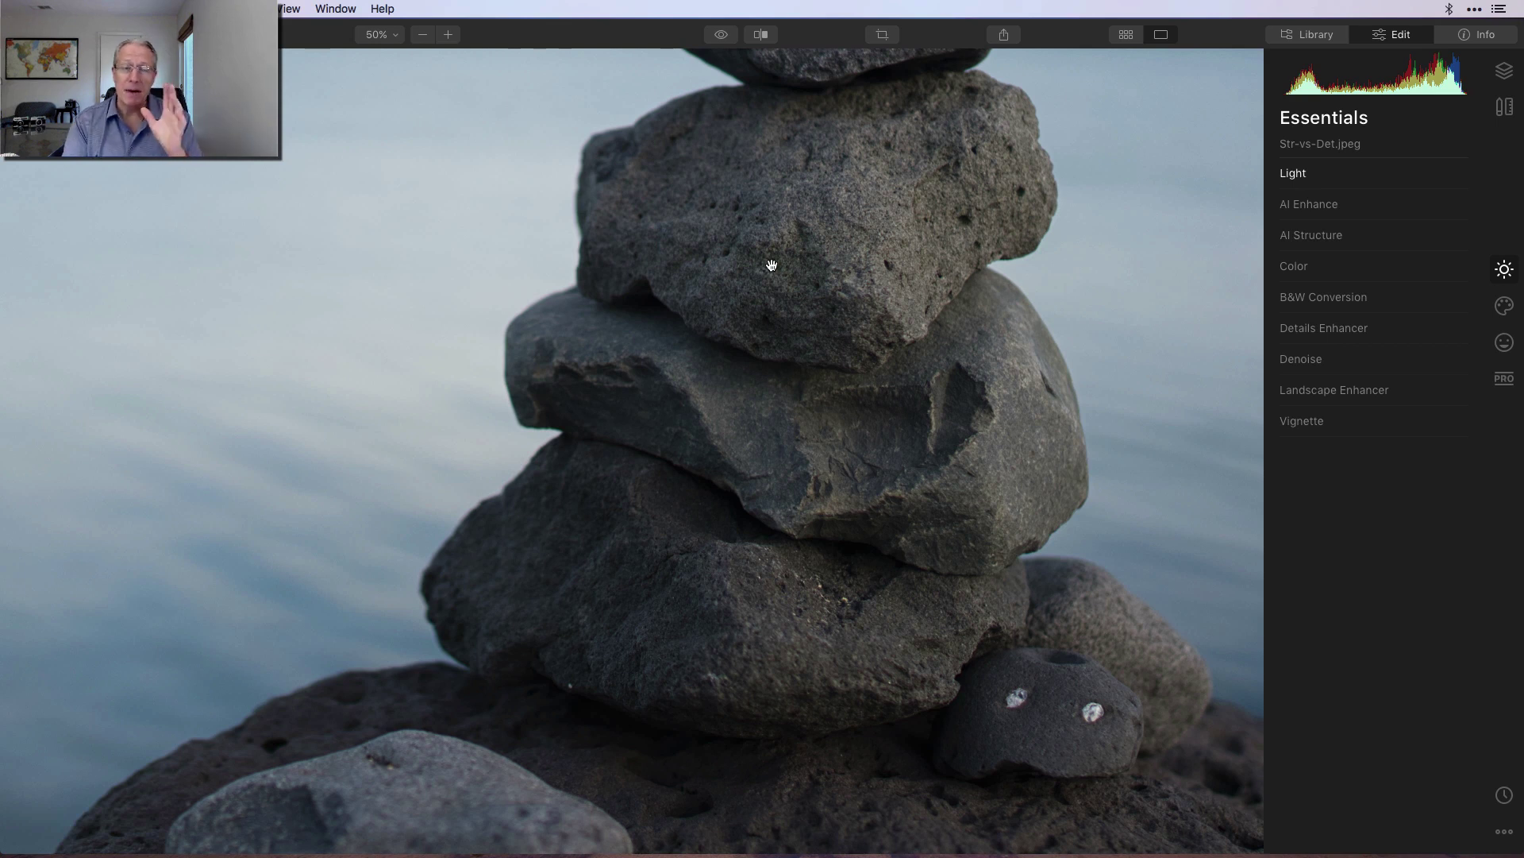
pyautogui.click(1318, 236)
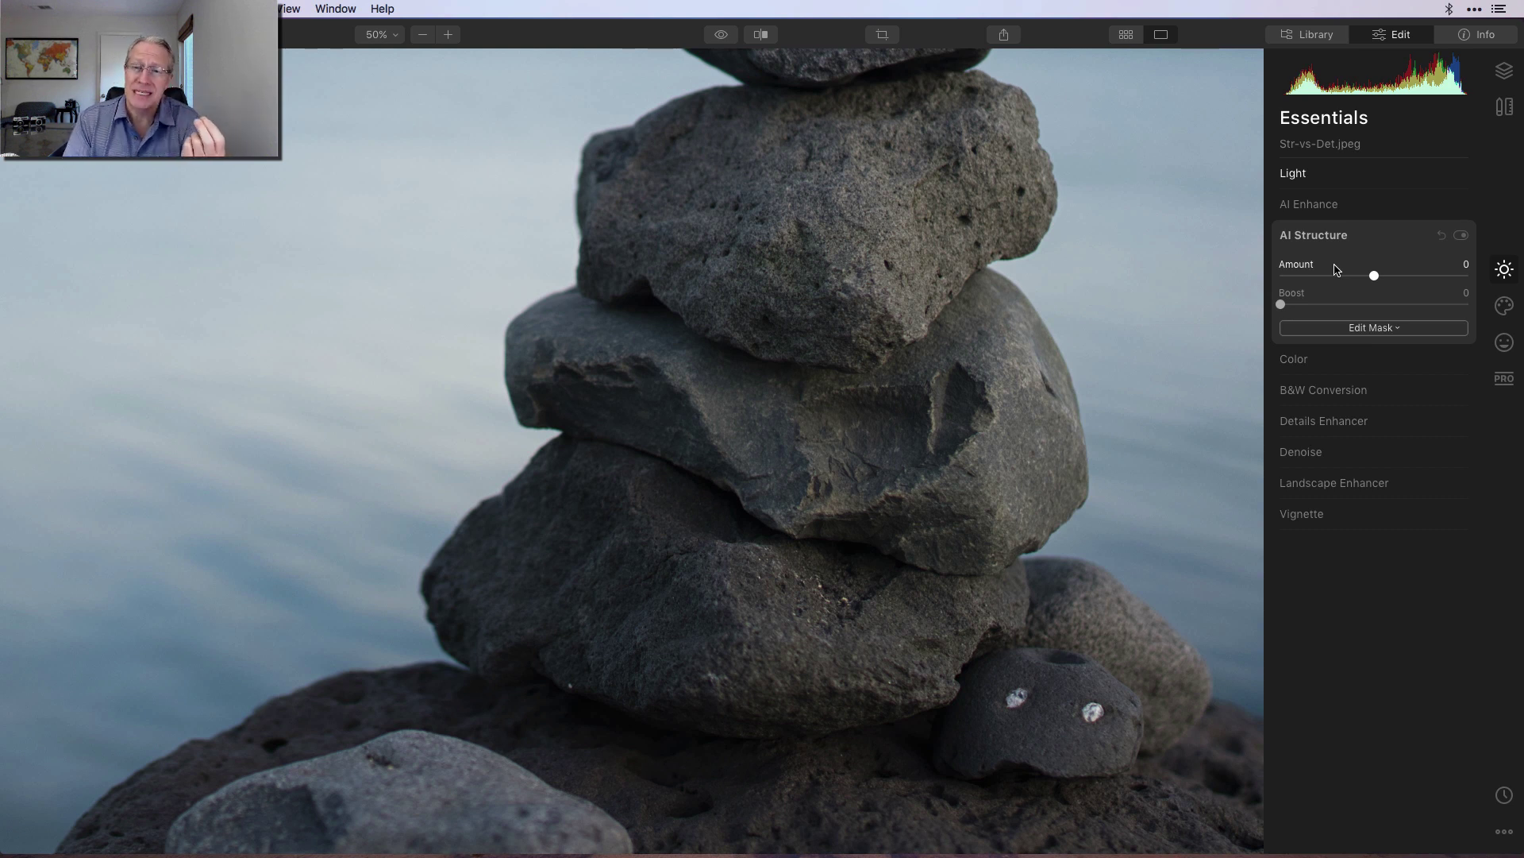
# Raise AI Structure Amount to 100, try the Boost slider, and switch the filter off to compare
pyautogui.moveTo(1375, 275); pyautogui.dragTo(1479, 279)
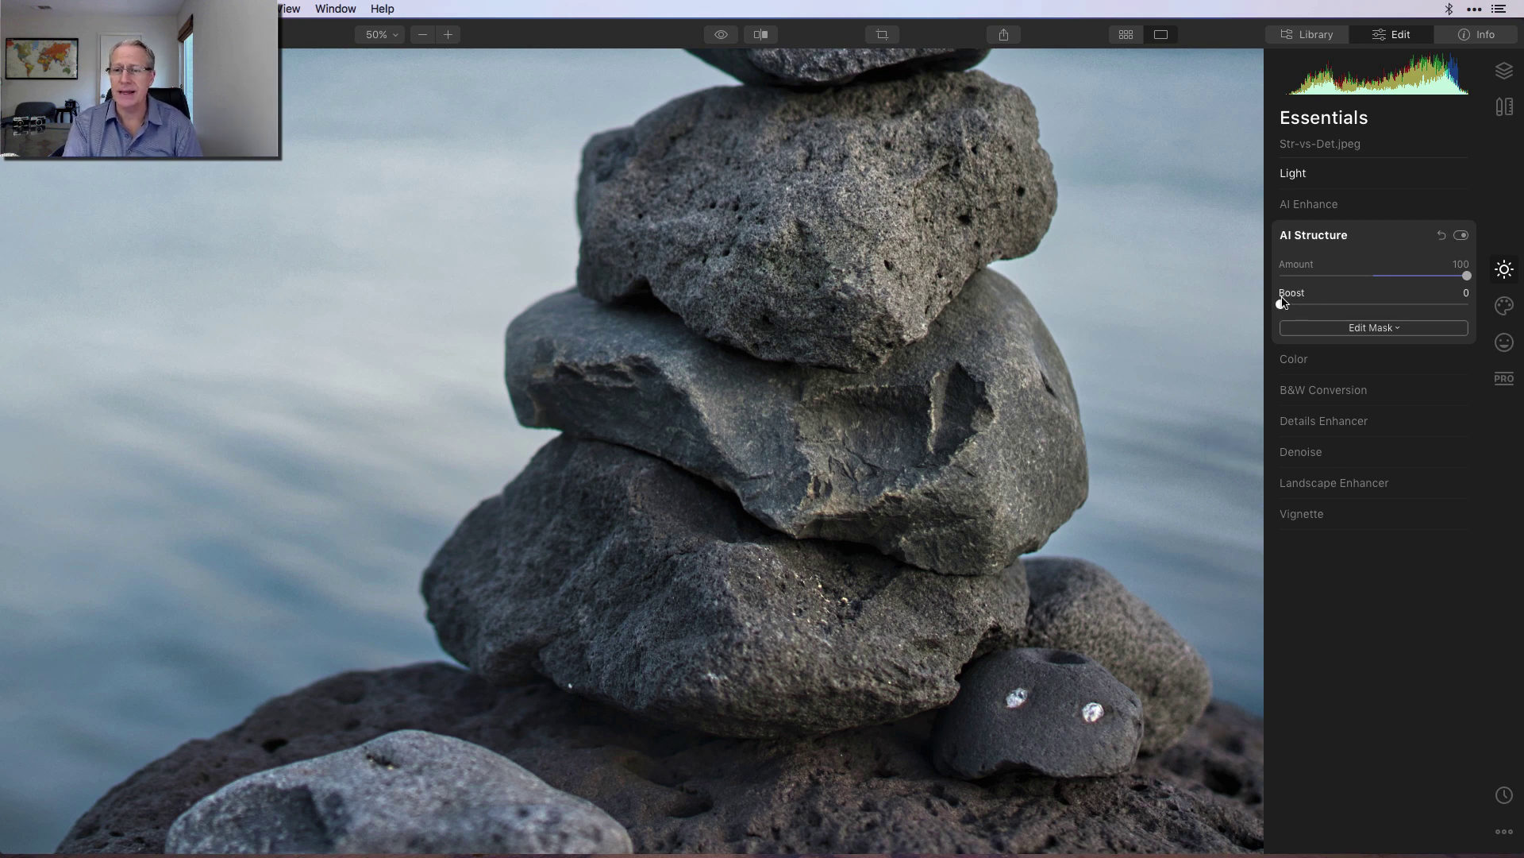
pyautogui.moveTo(1281, 304); pyautogui.dragTo(1228, 301)
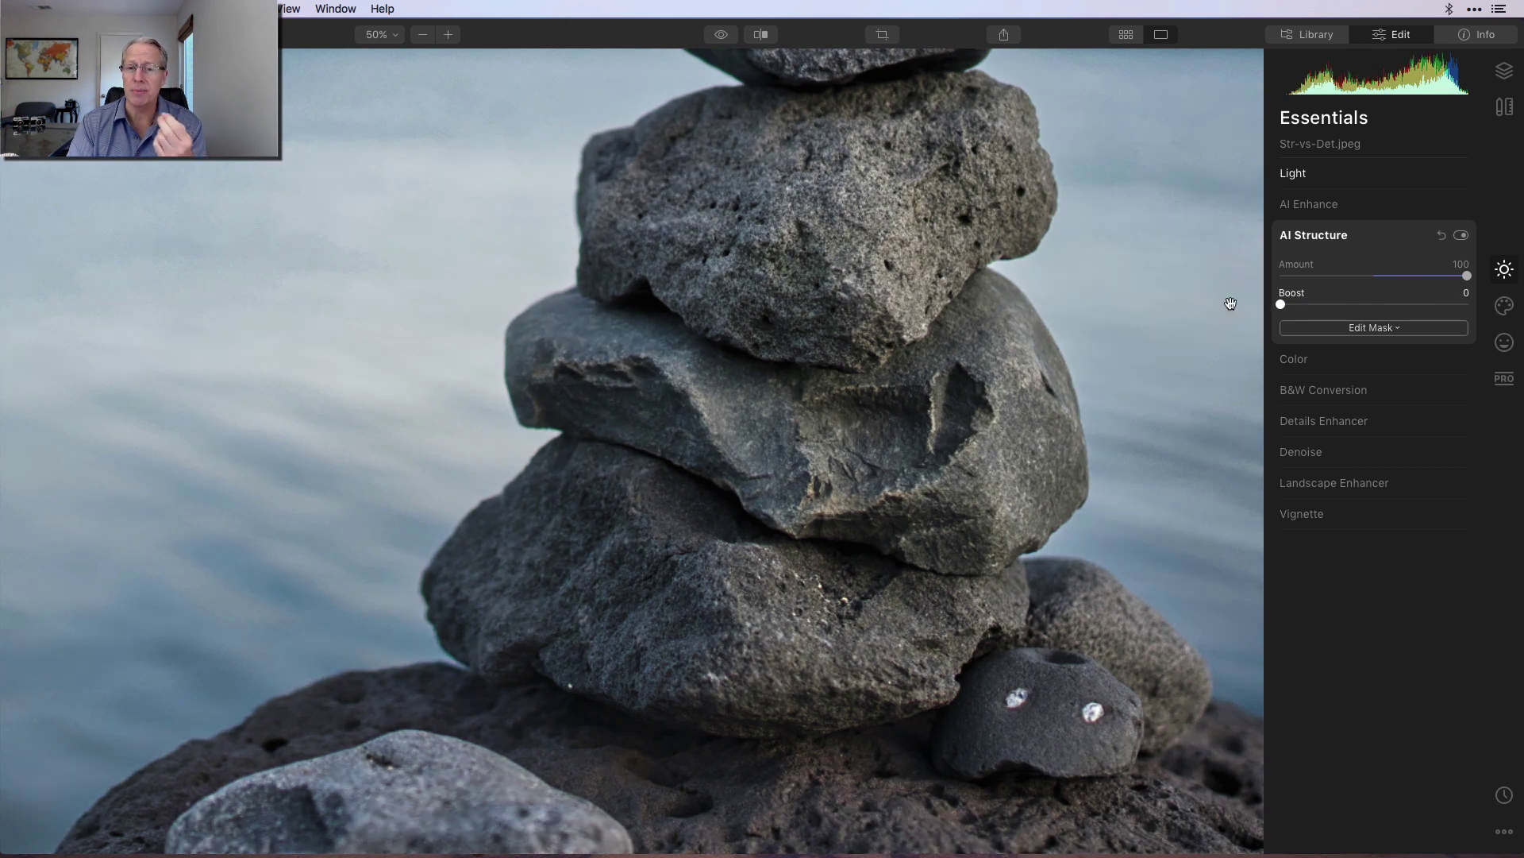
pyautogui.click(1461, 237)
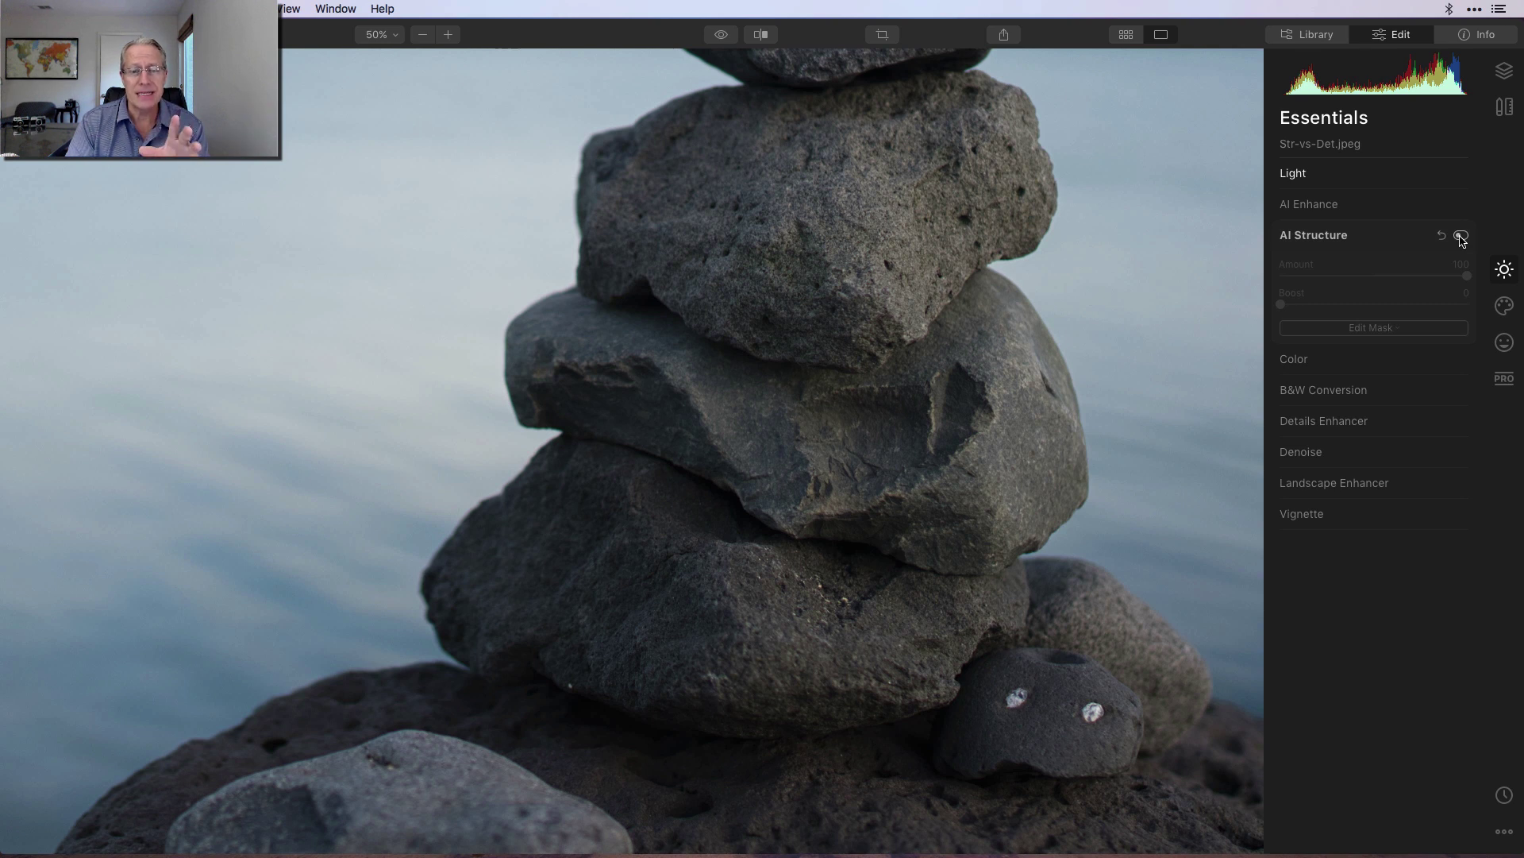
# Glance at the Light adjustments, then compare AI Structure on and off, leaving it off
pyautogui.click(1354, 185)
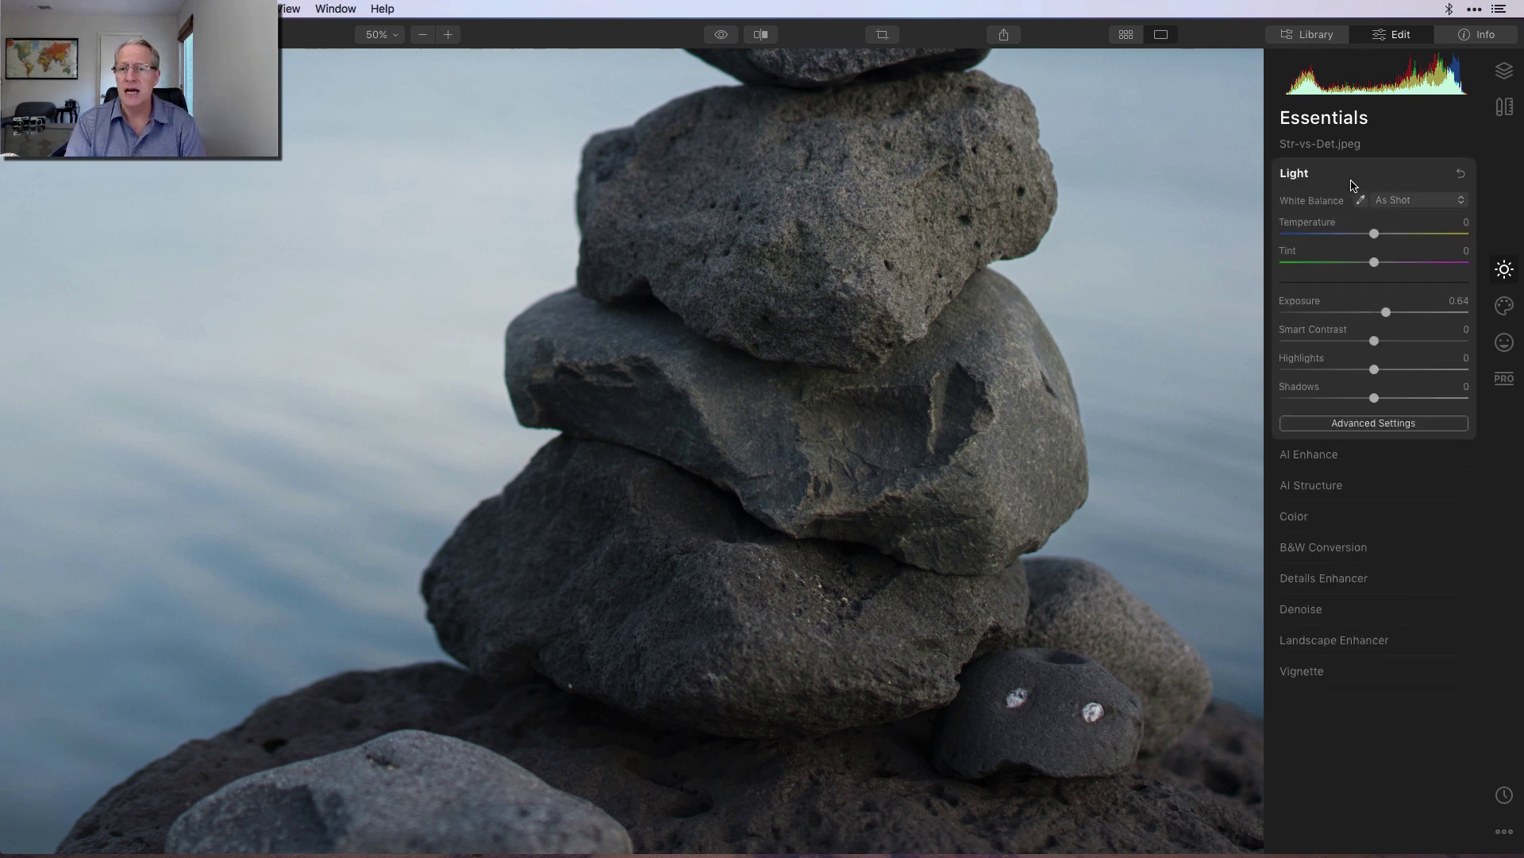
pyautogui.click(1407, 175)
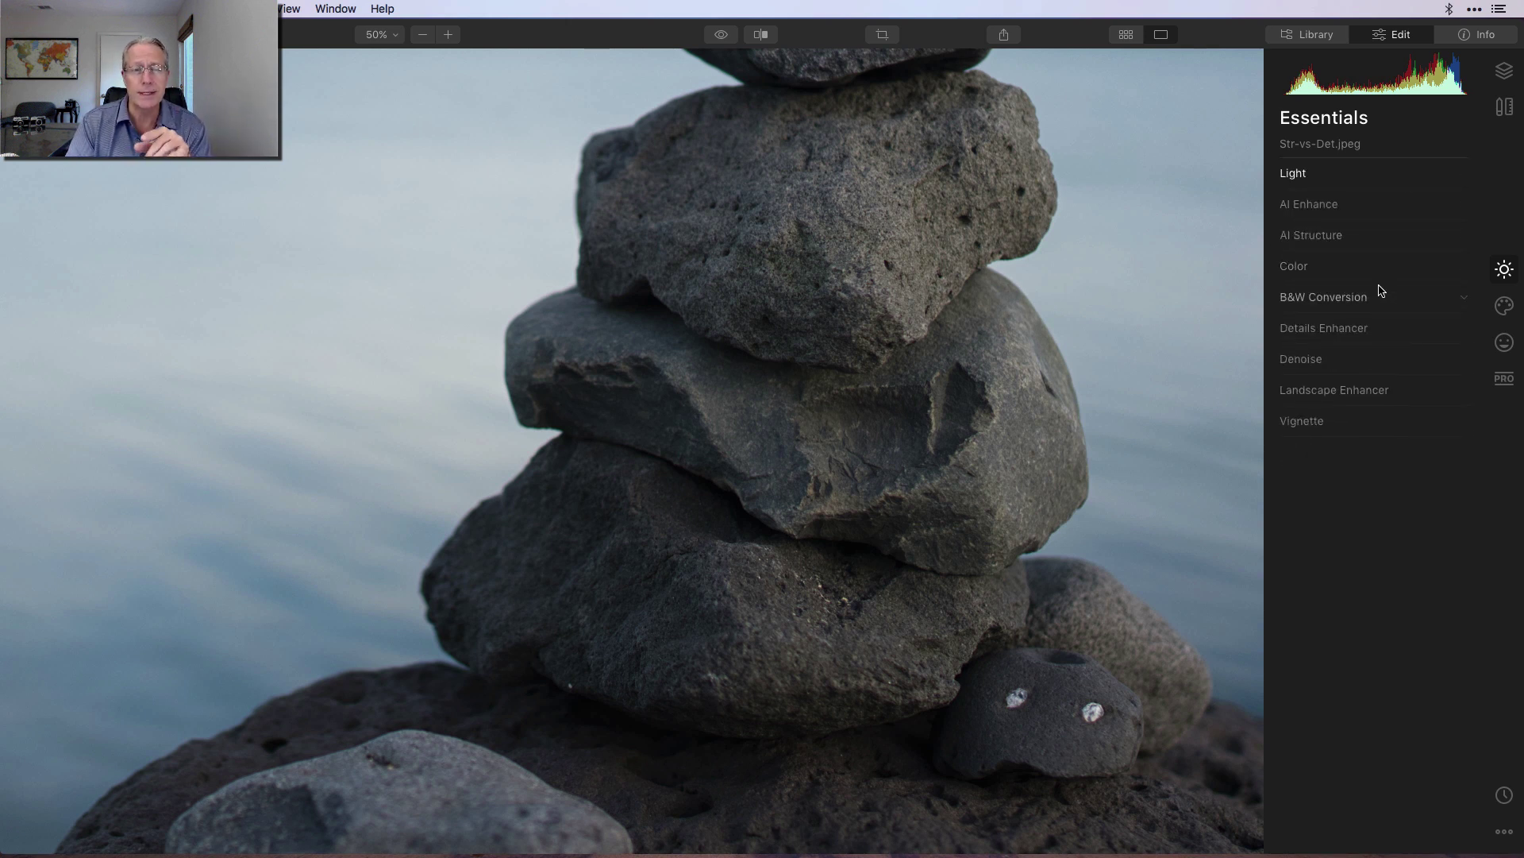
pyautogui.click(1361, 238)
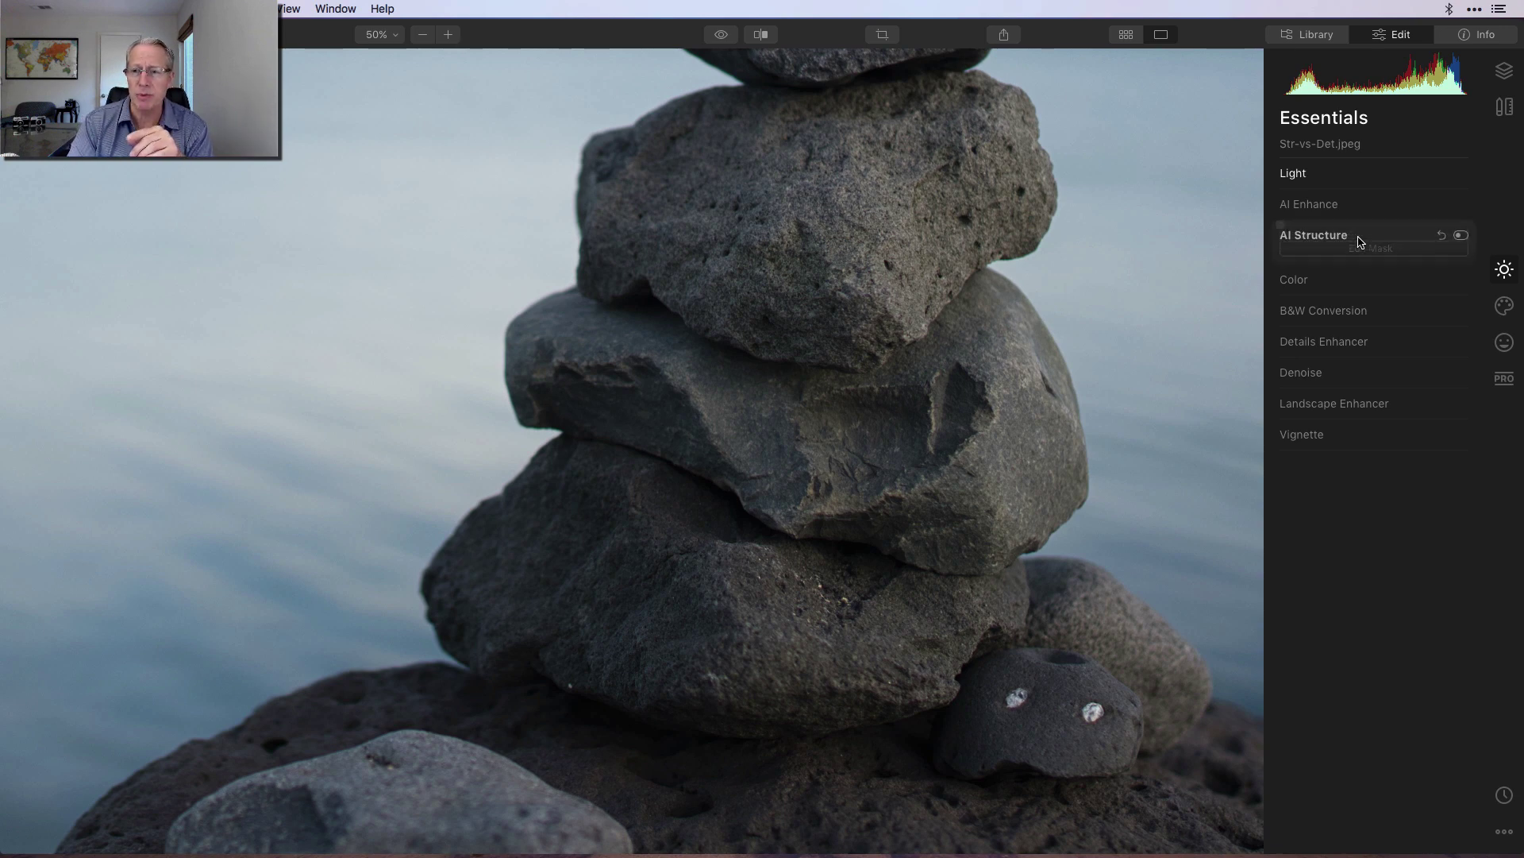
pyautogui.click(1464, 237)
pyautogui.click(1465, 237)
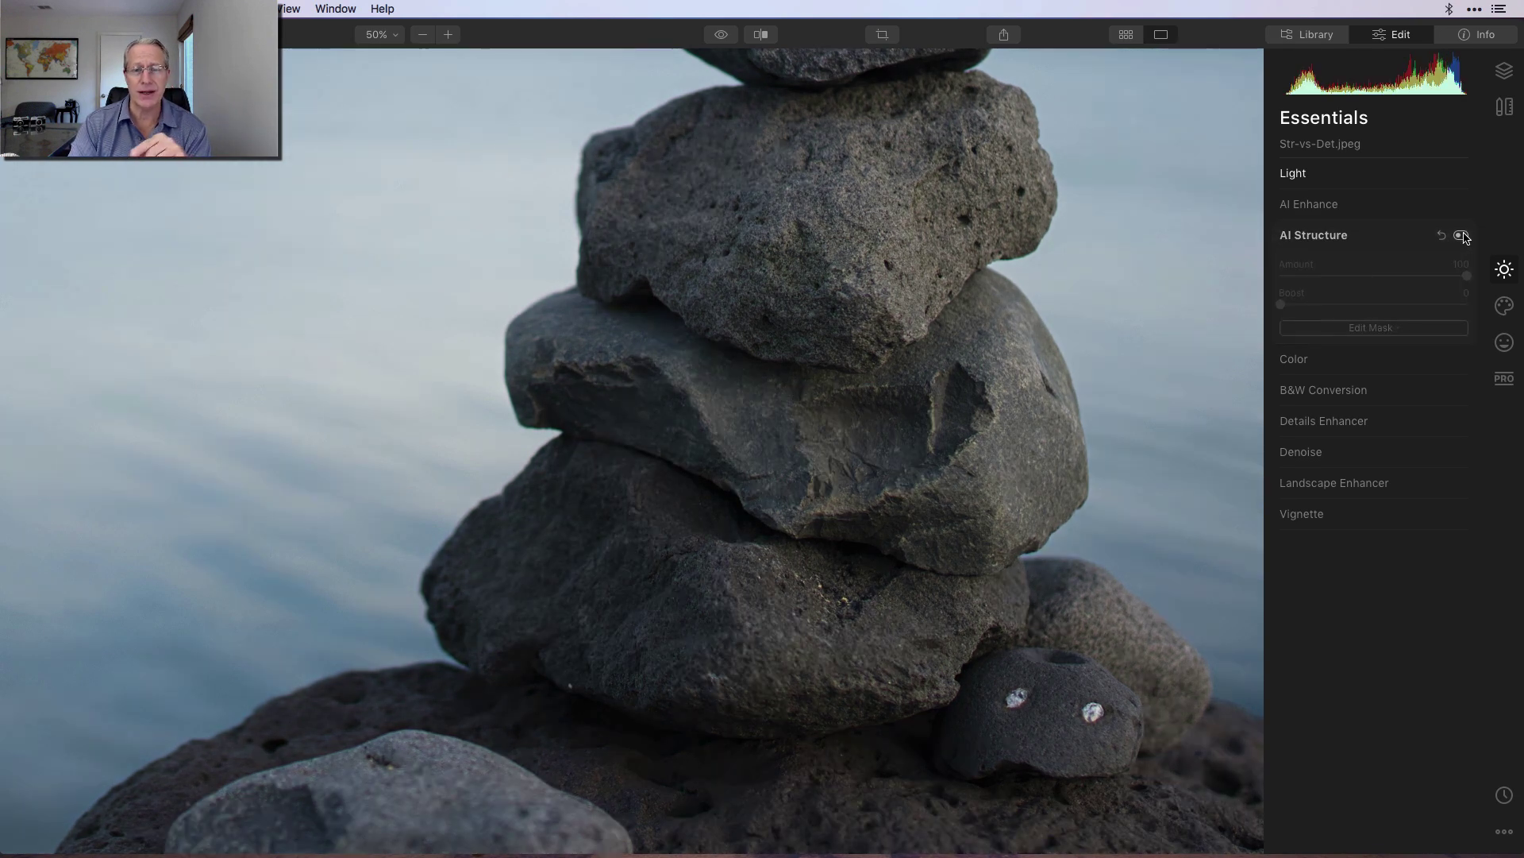
# Give Details Enhancer Small Details 78, Medium Details 52 and Large Details 56
pyautogui.click(1341, 421)
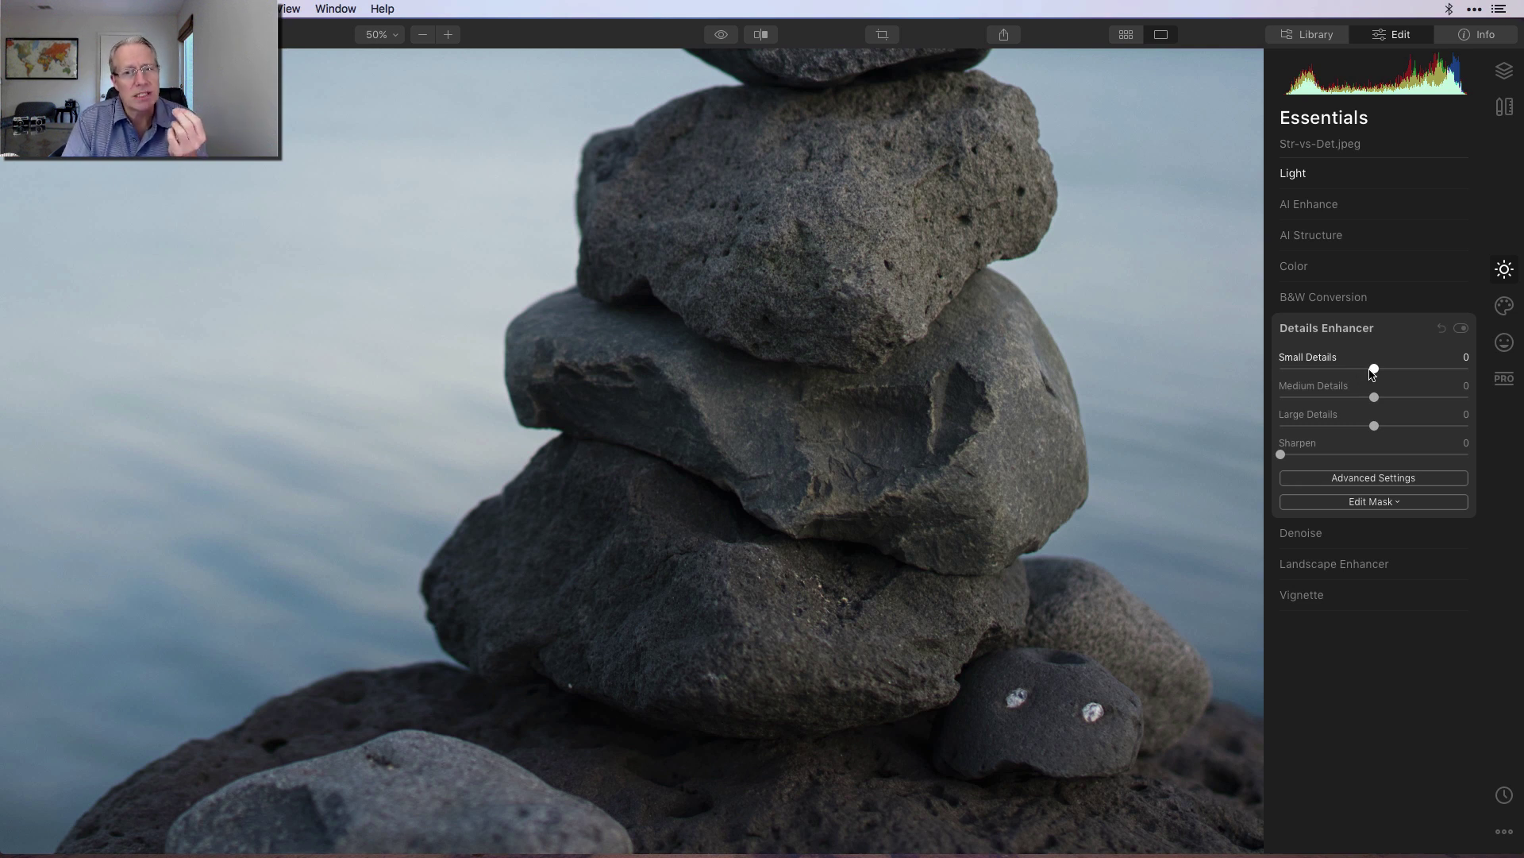
pyautogui.moveTo(1372, 372); pyautogui.dragTo(1457, 361)
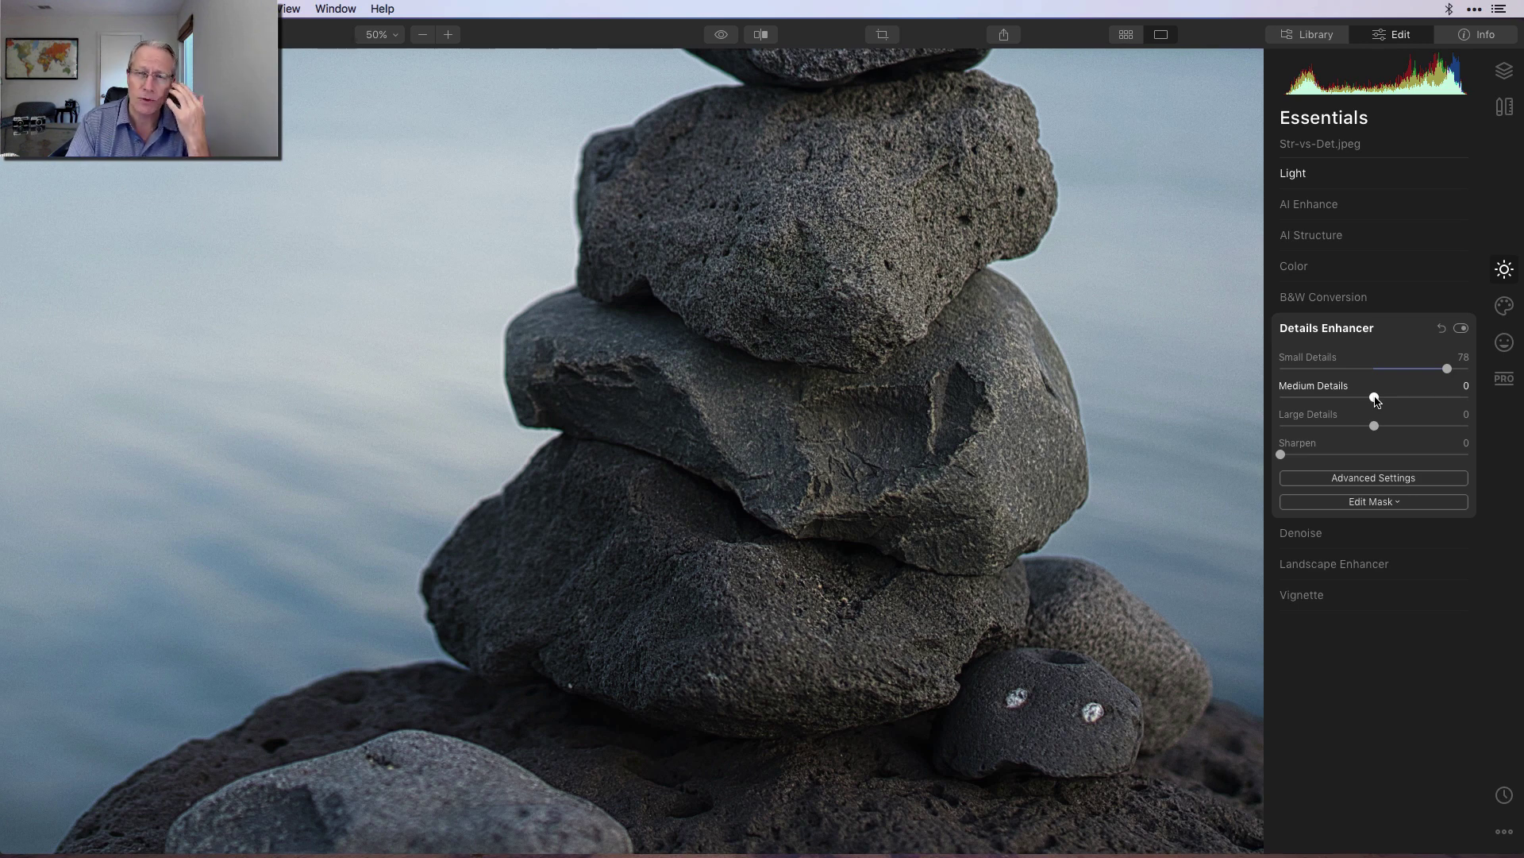
pyautogui.moveTo(1376, 401); pyautogui.dragTo(1427, 393)
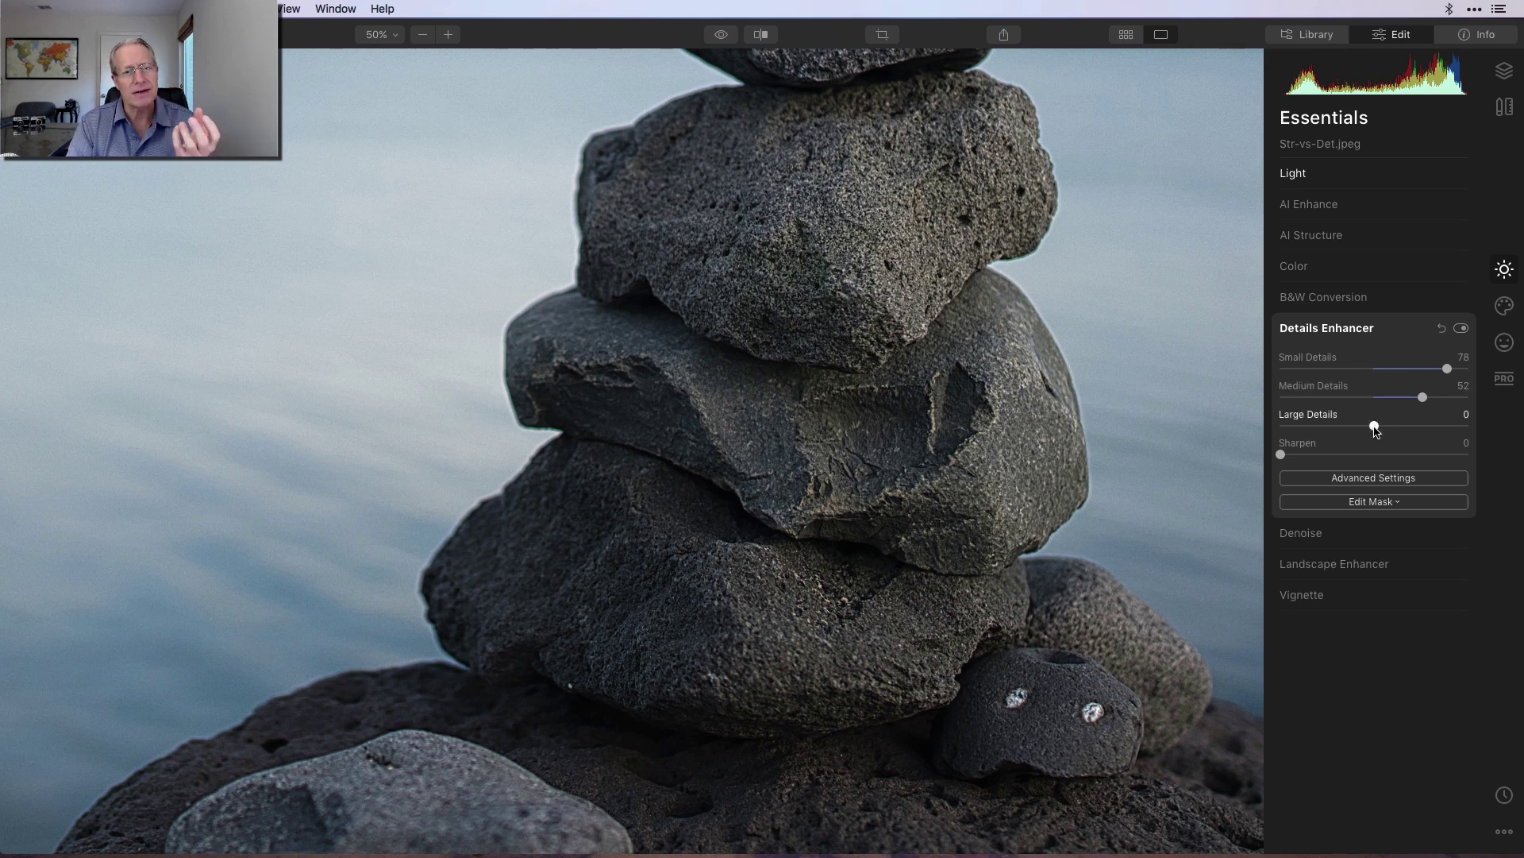
pyautogui.moveTo(1376, 429); pyautogui.dragTo(1429, 423)
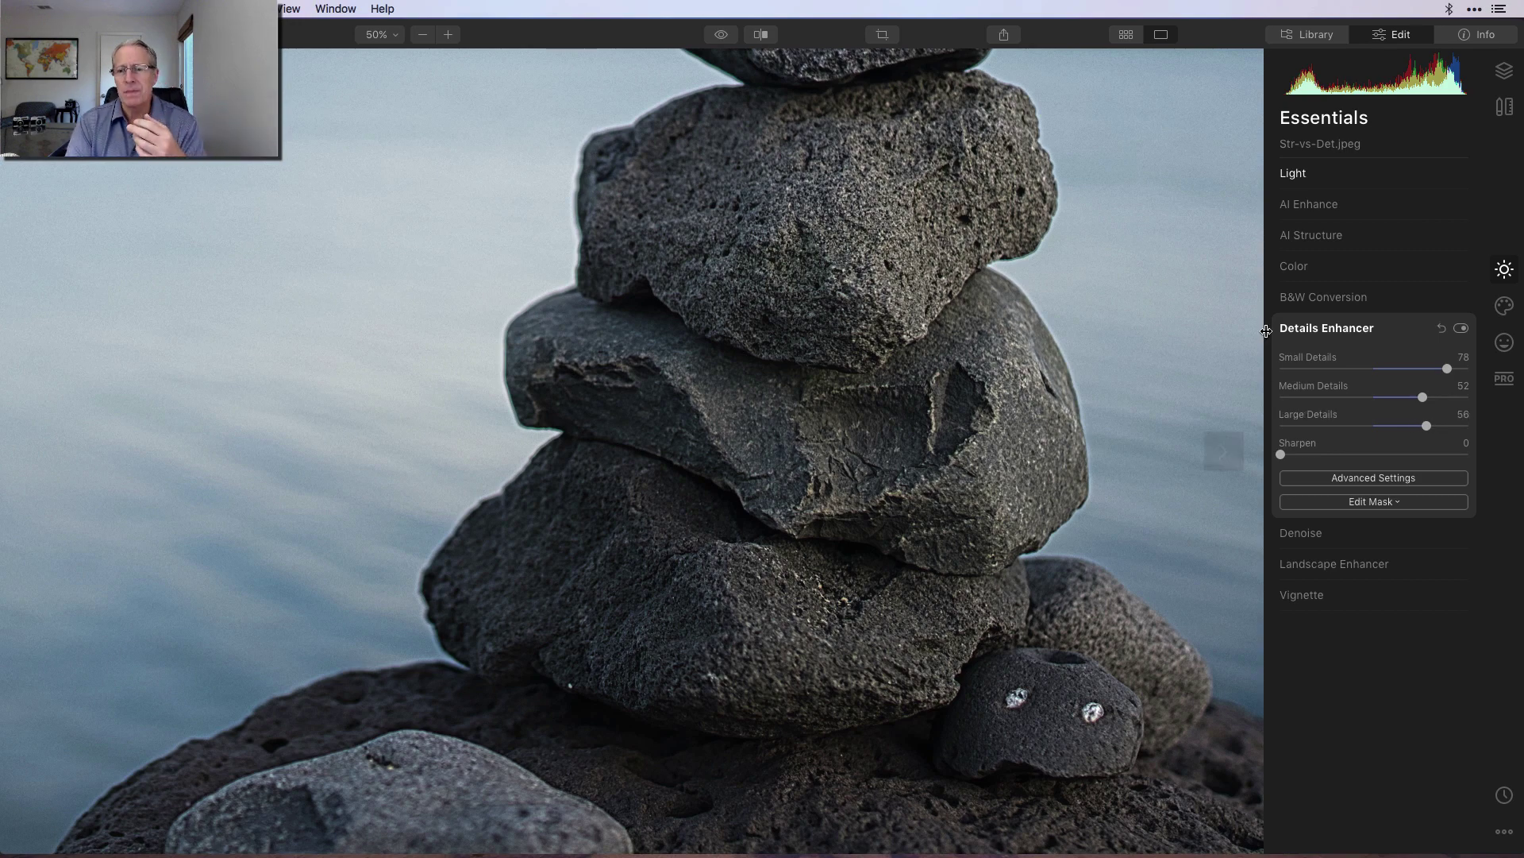
# Compare Details Enhancer on and off, leave it off, and re-enable AI Structure at Amount 100
pyautogui.click(1461, 329)
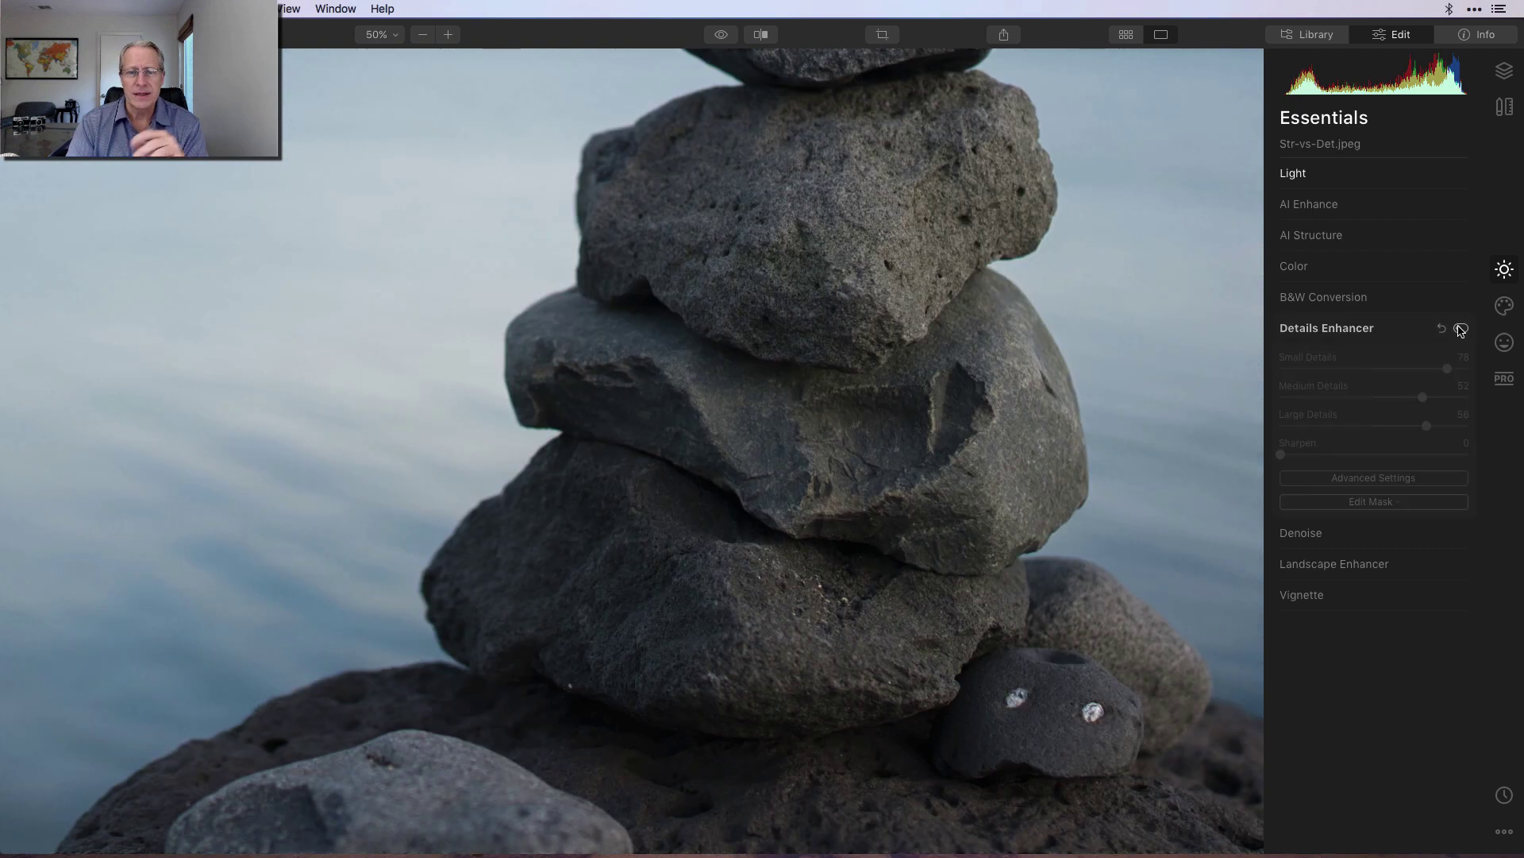
pyautogui.click(1461, 329)
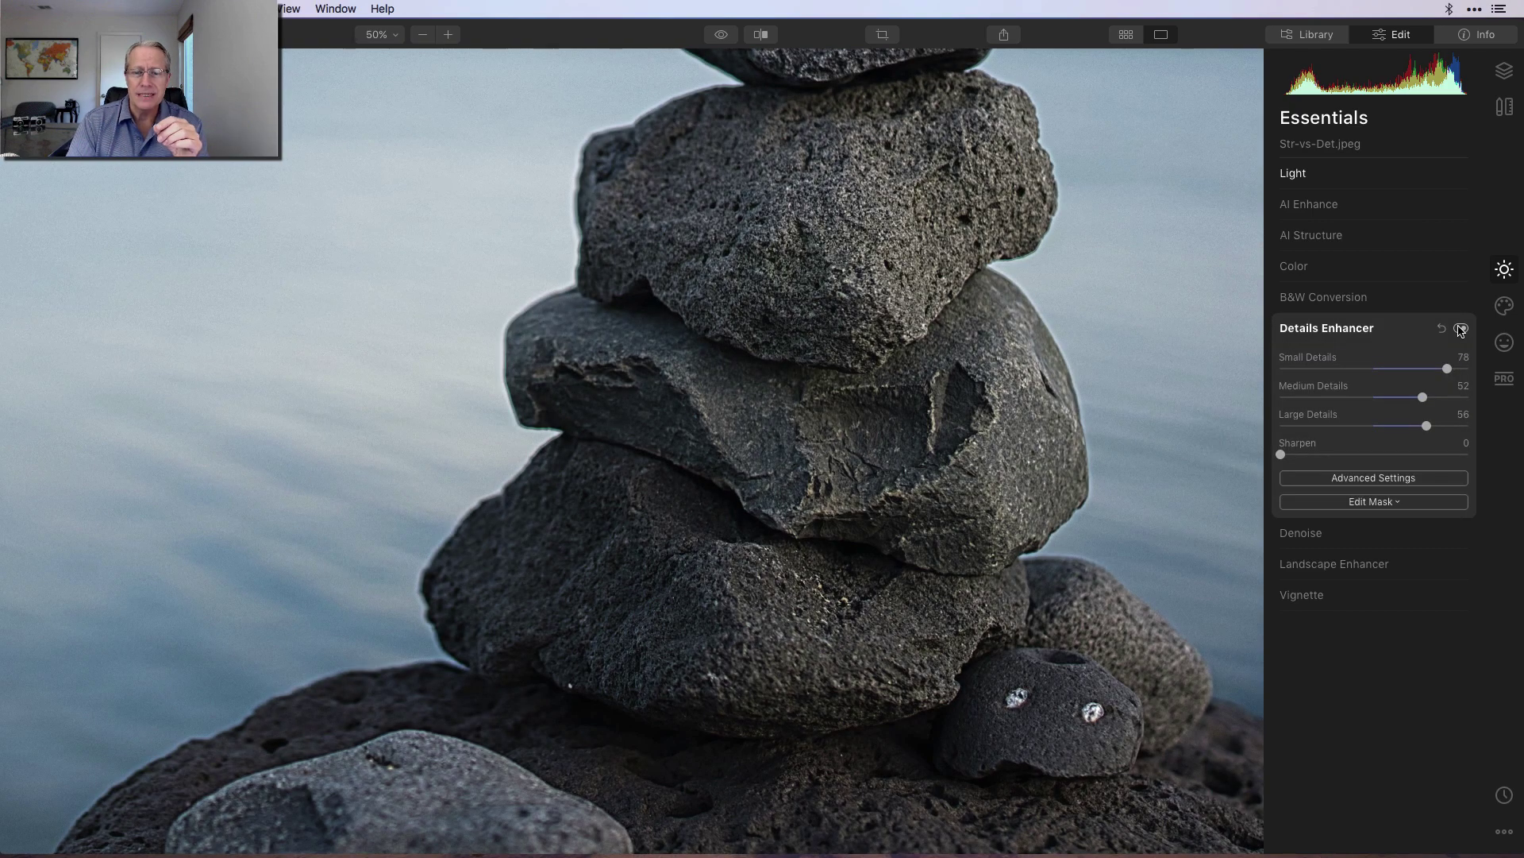
pyautogui.click(1461, 328)
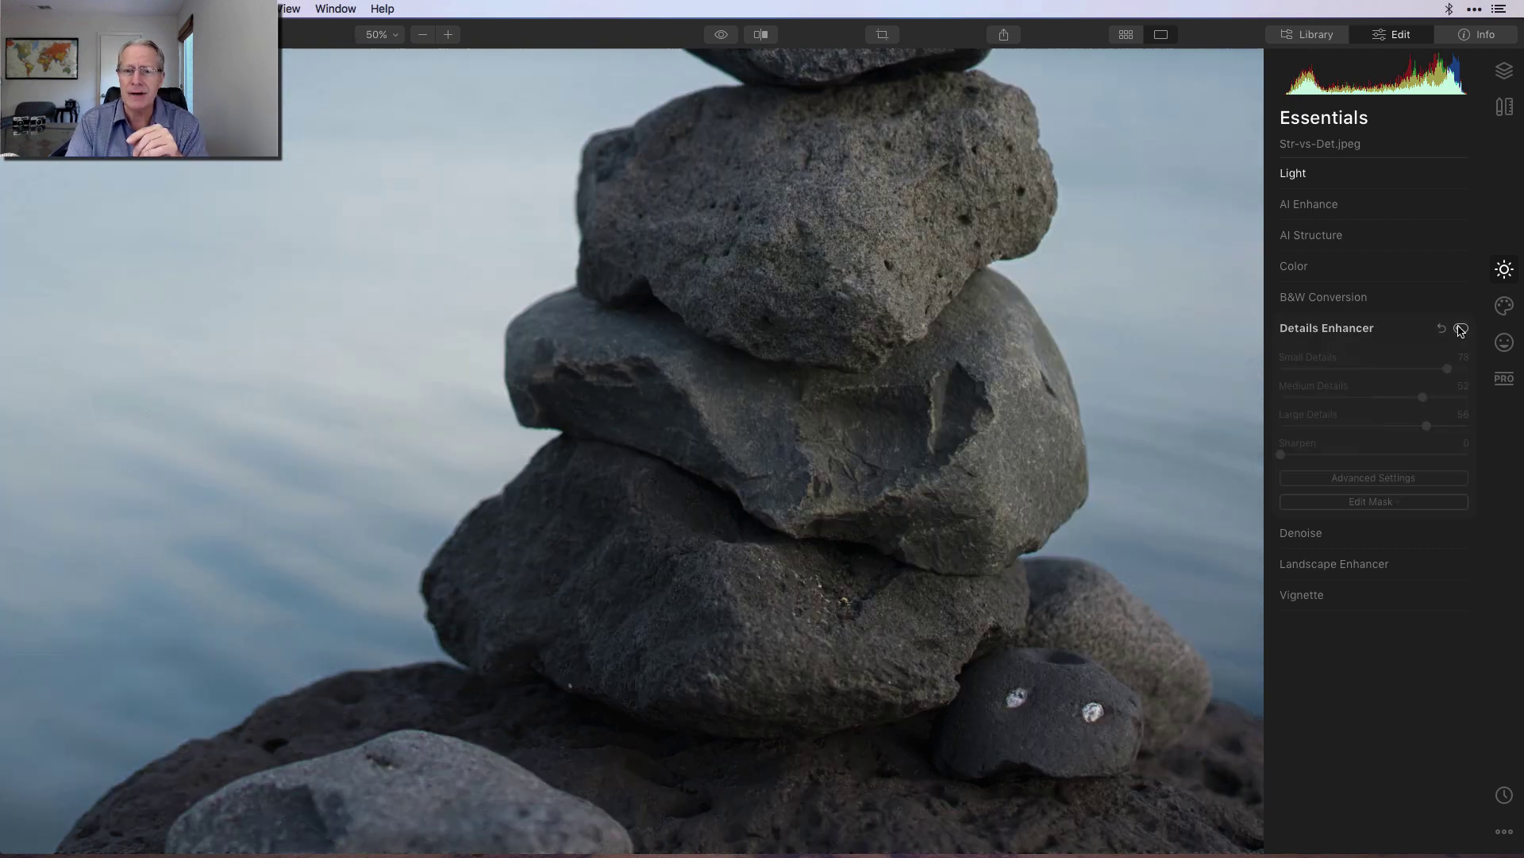
pyautogui.click(1395, 235)
pyautogui.click(1461, 236)
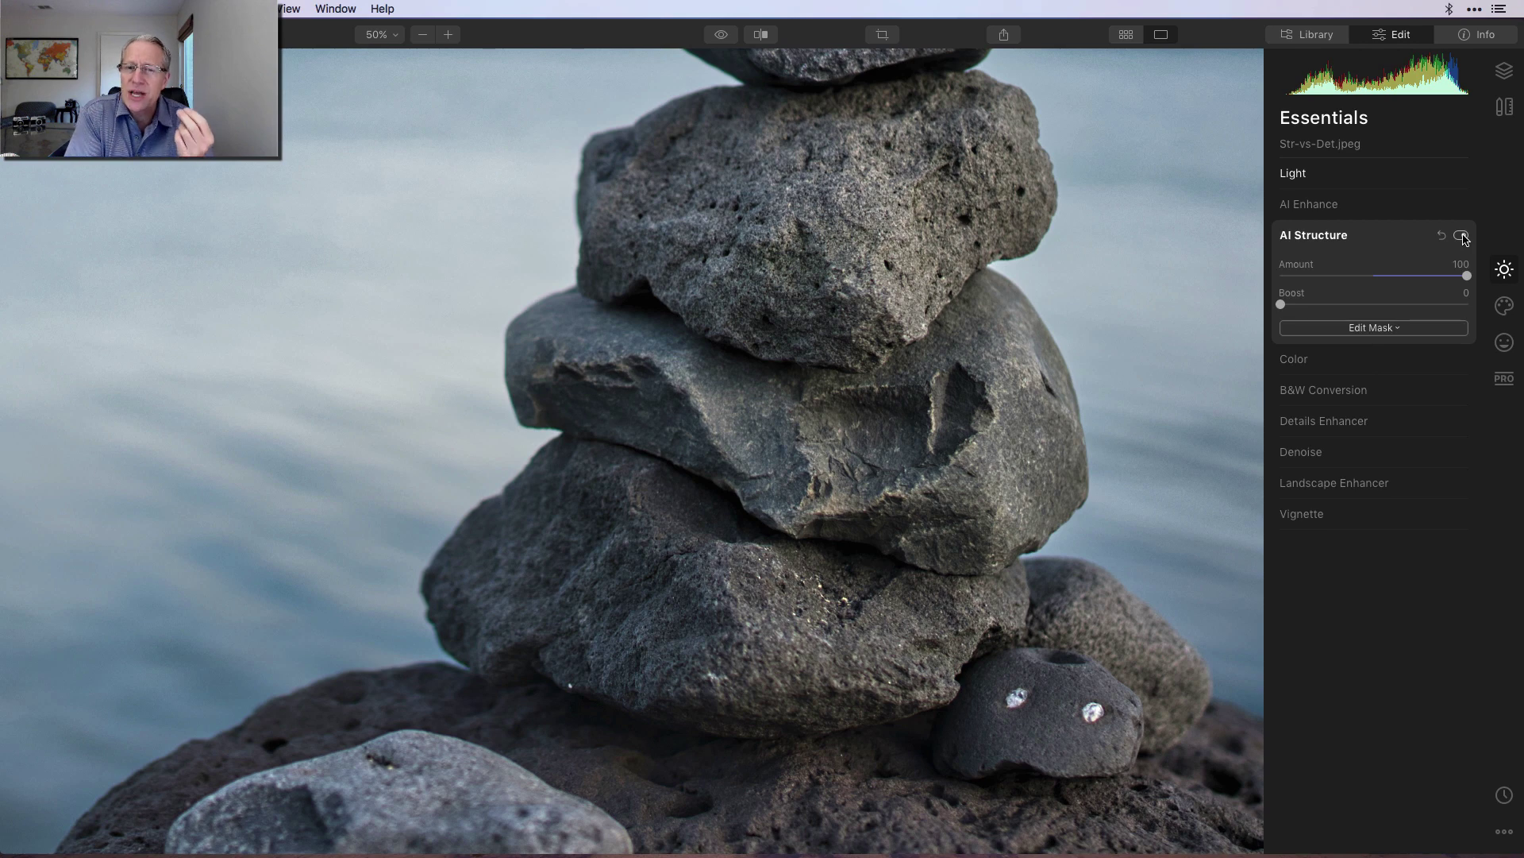
# Fit the whole photo in view and compare AI Structure off and on several times, ending on
pyautogui.click(383, 41)
pyautogui.click(382, 54)
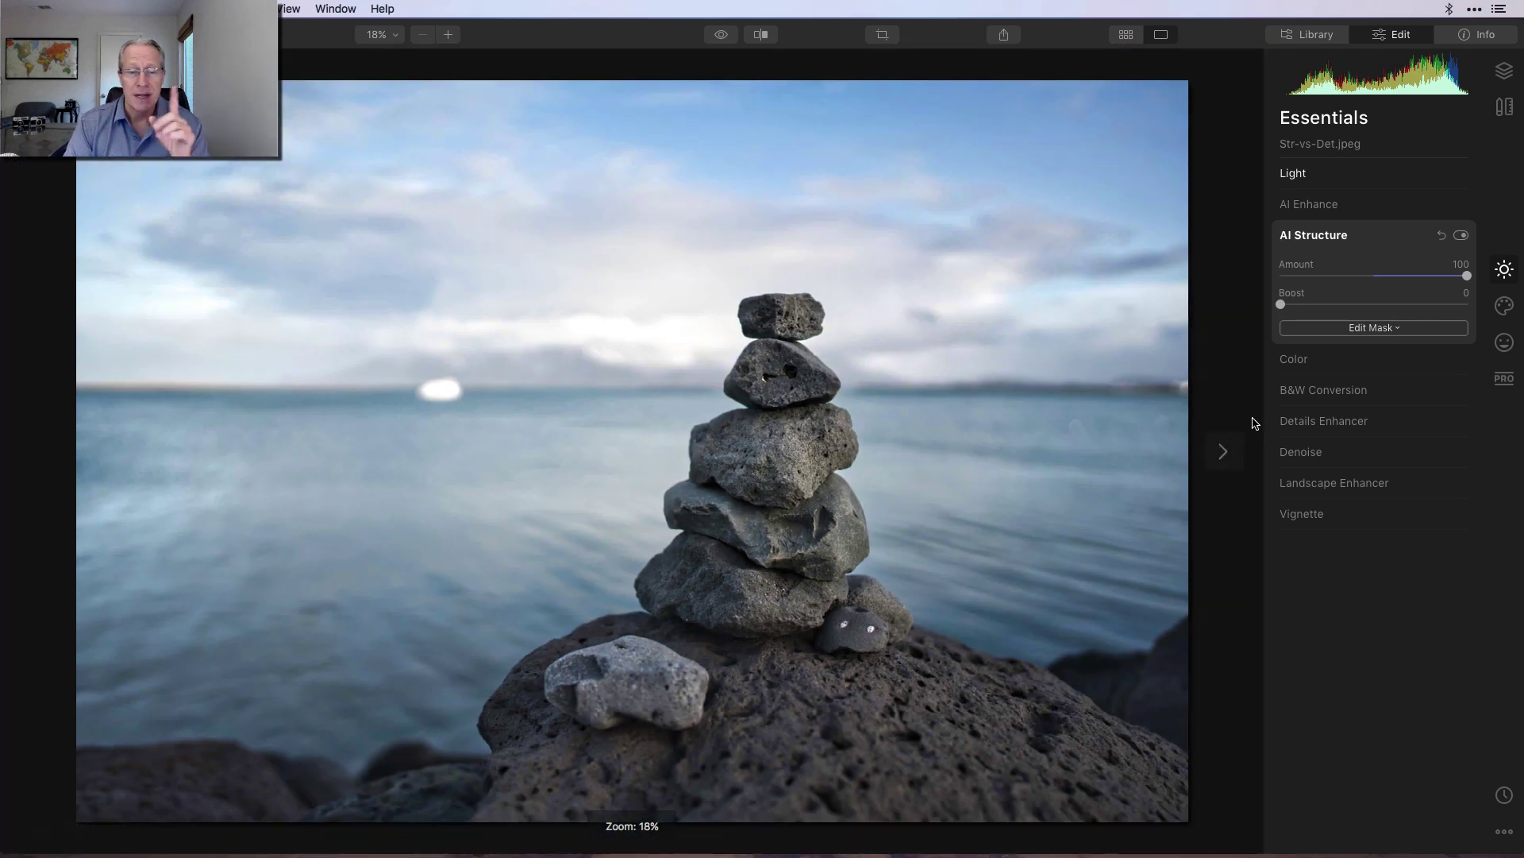
pyautogui.click(1460, 237)
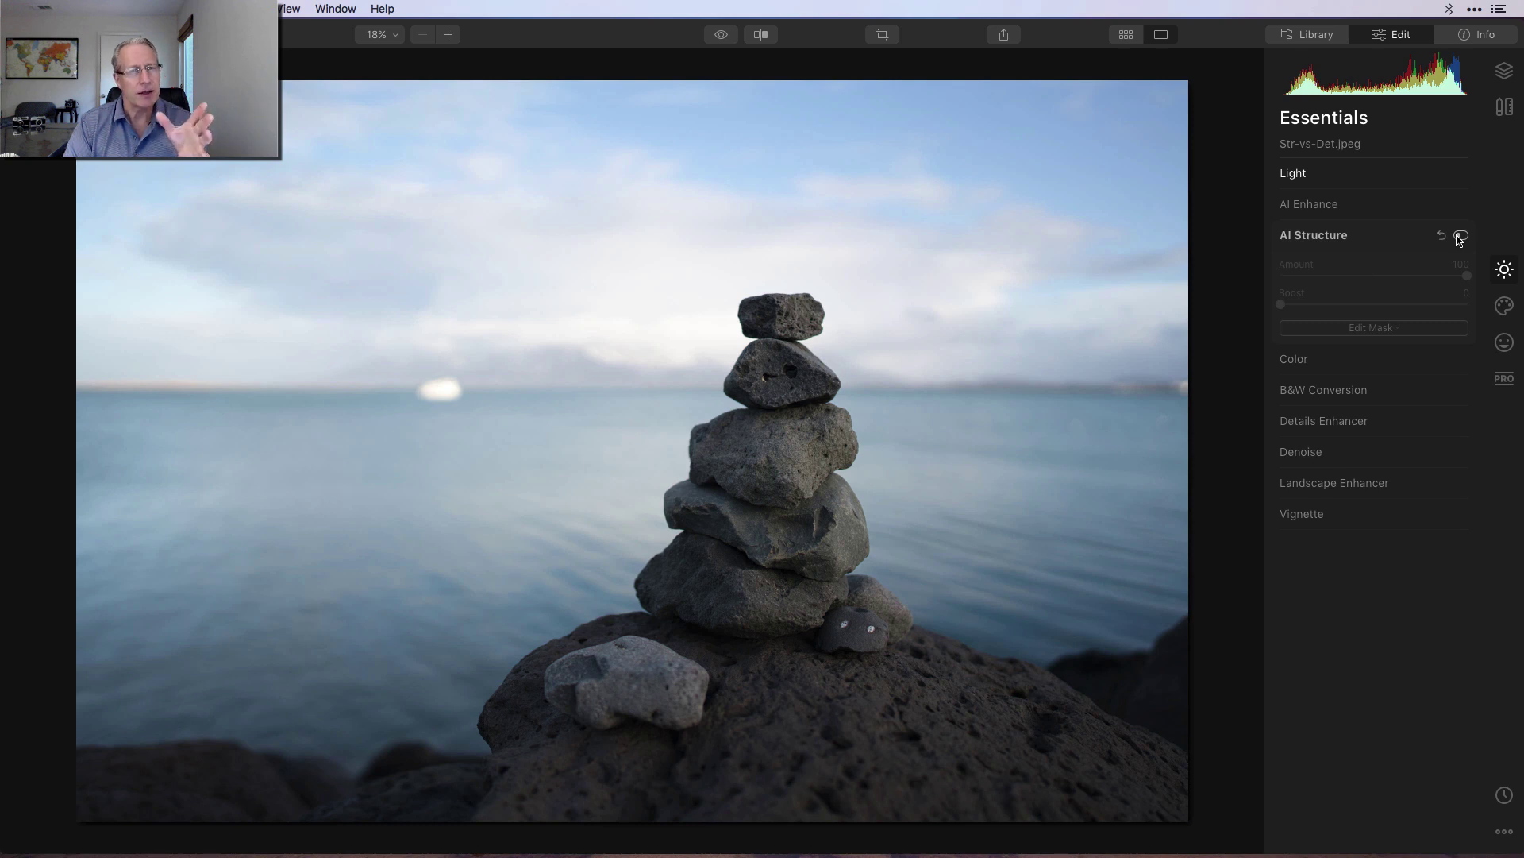
pyautogui.click(1461, 237)
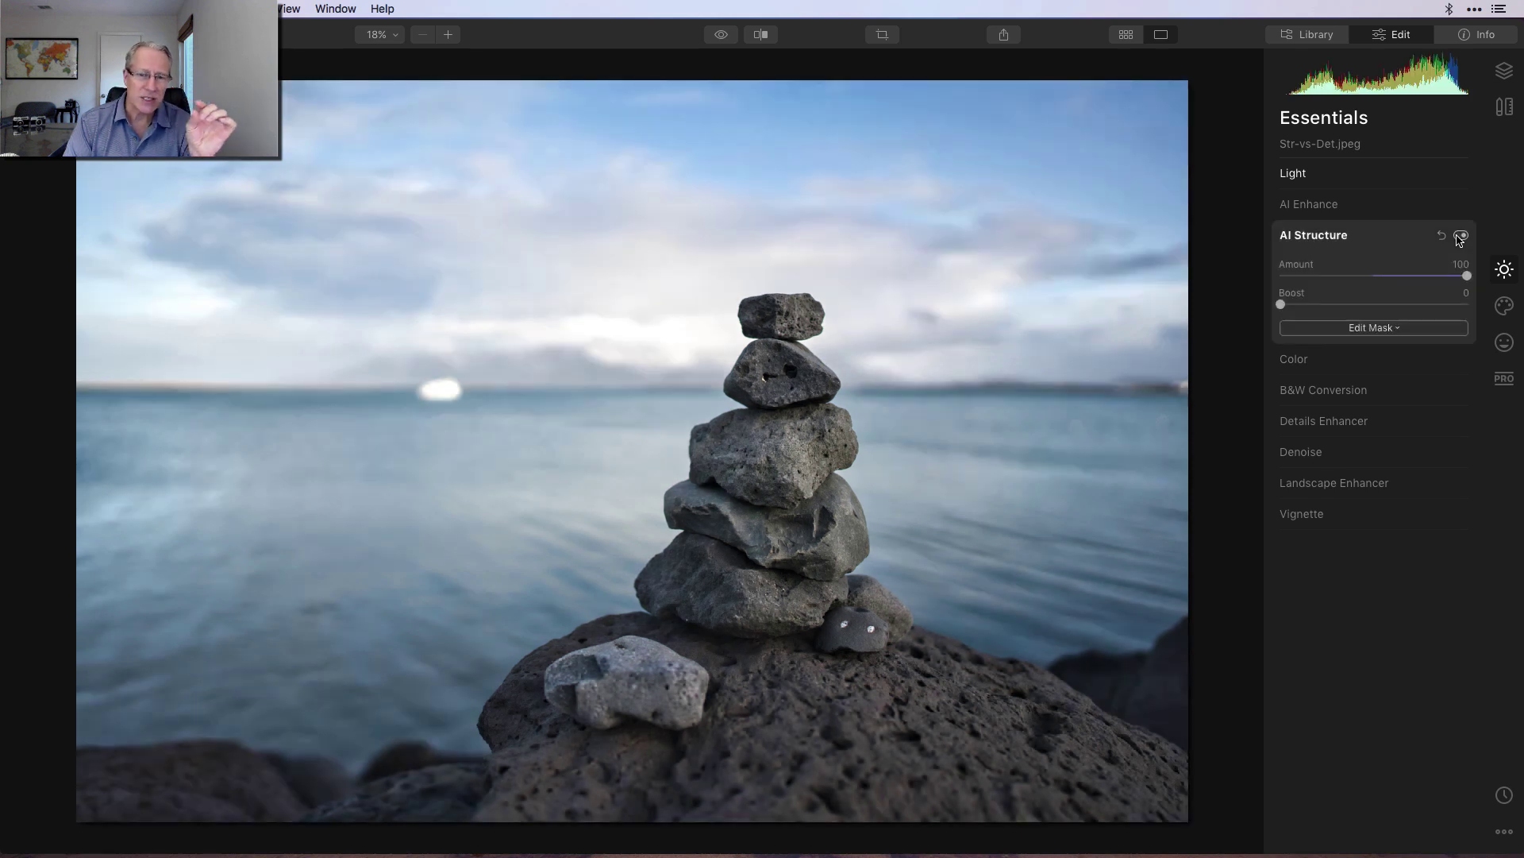
pyautogui.click(1461, 237)
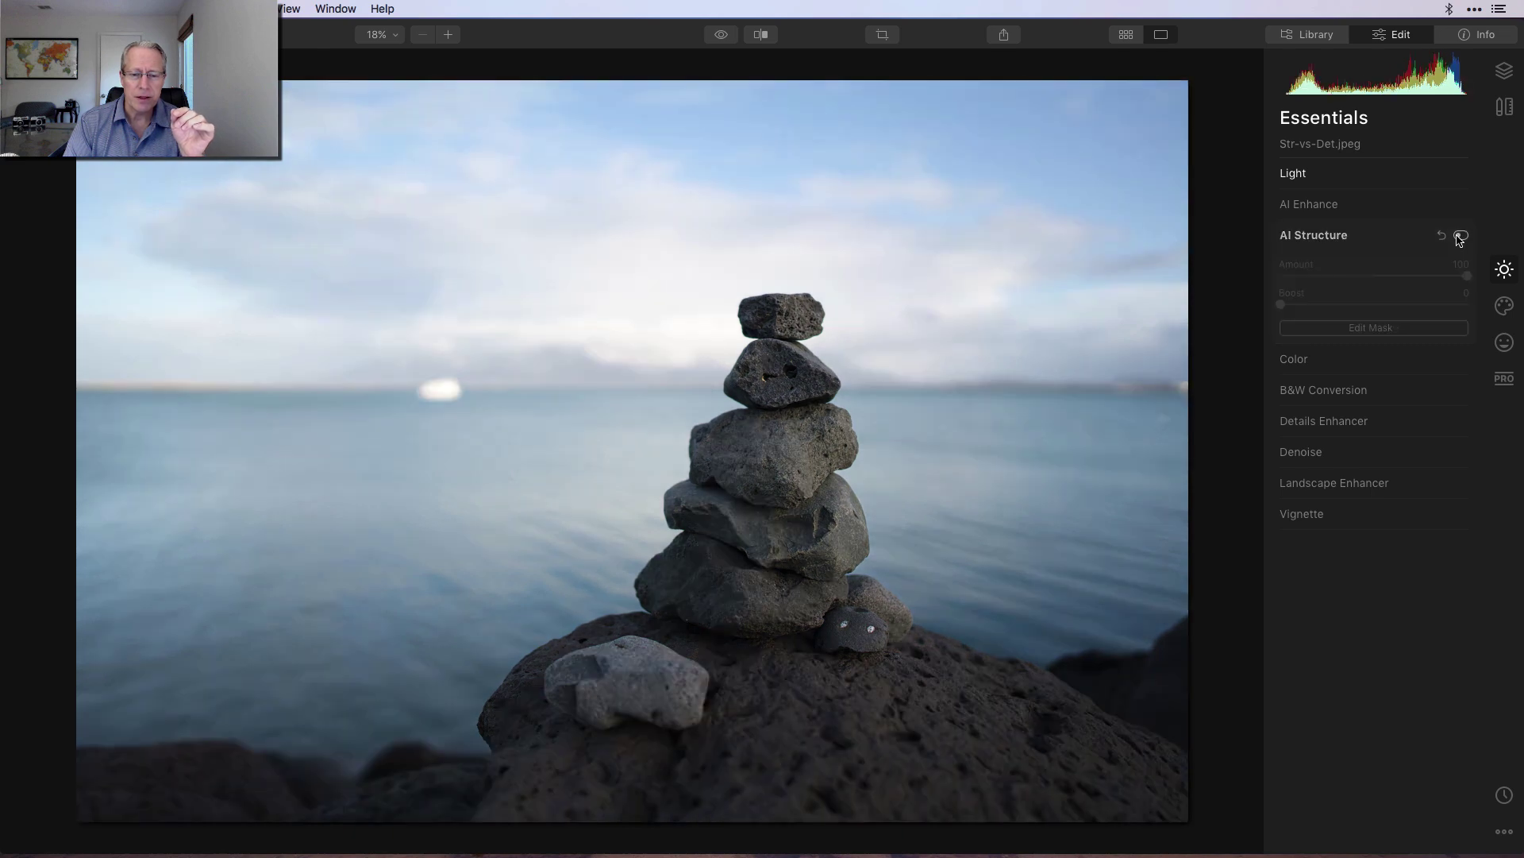
pyautogui.click(1461, 237)
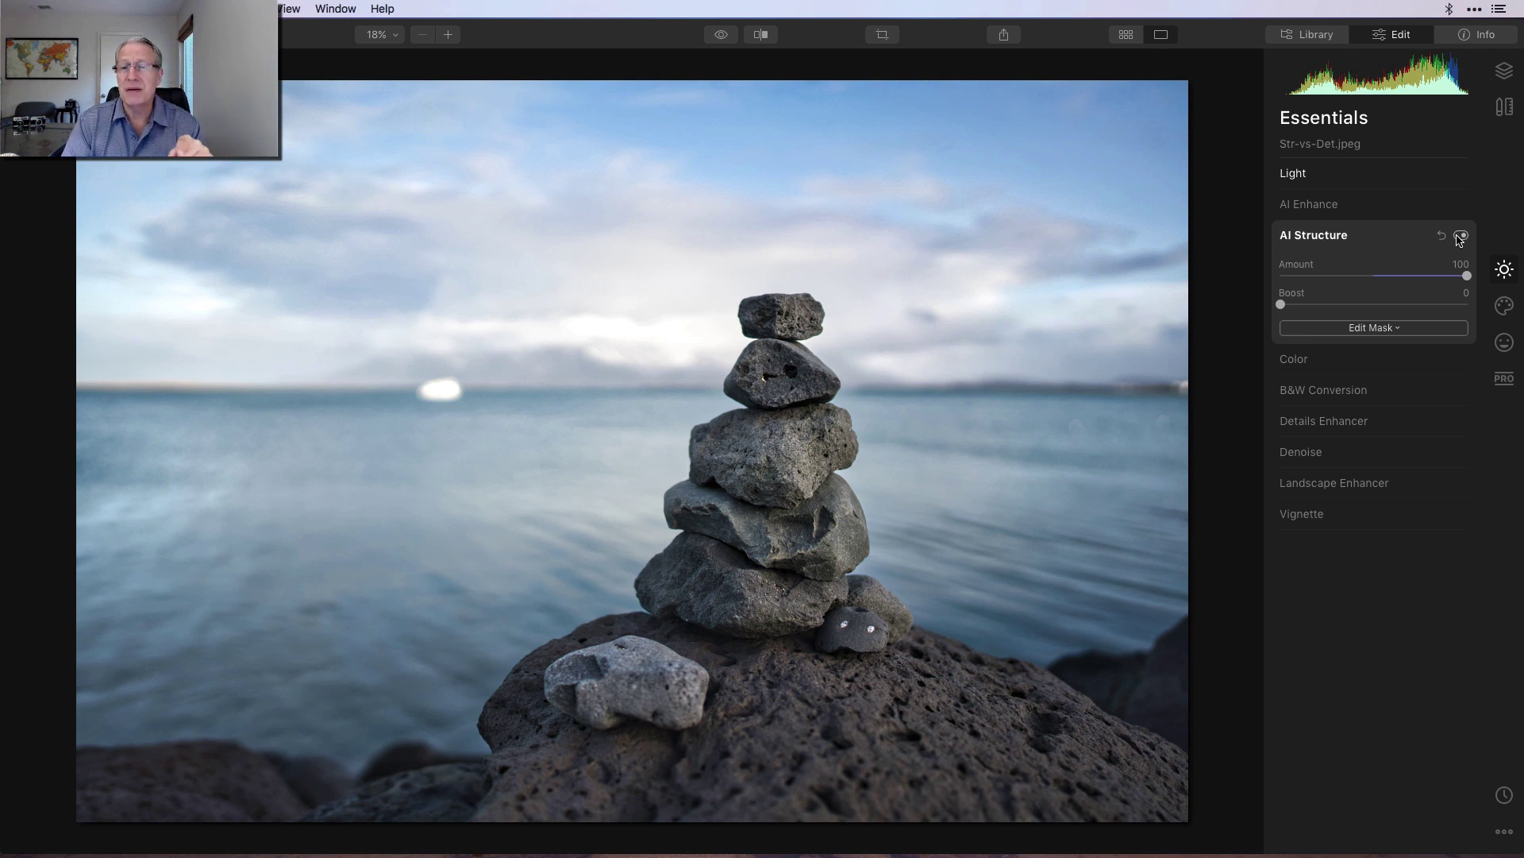
pyautogui.click(1460, 236)
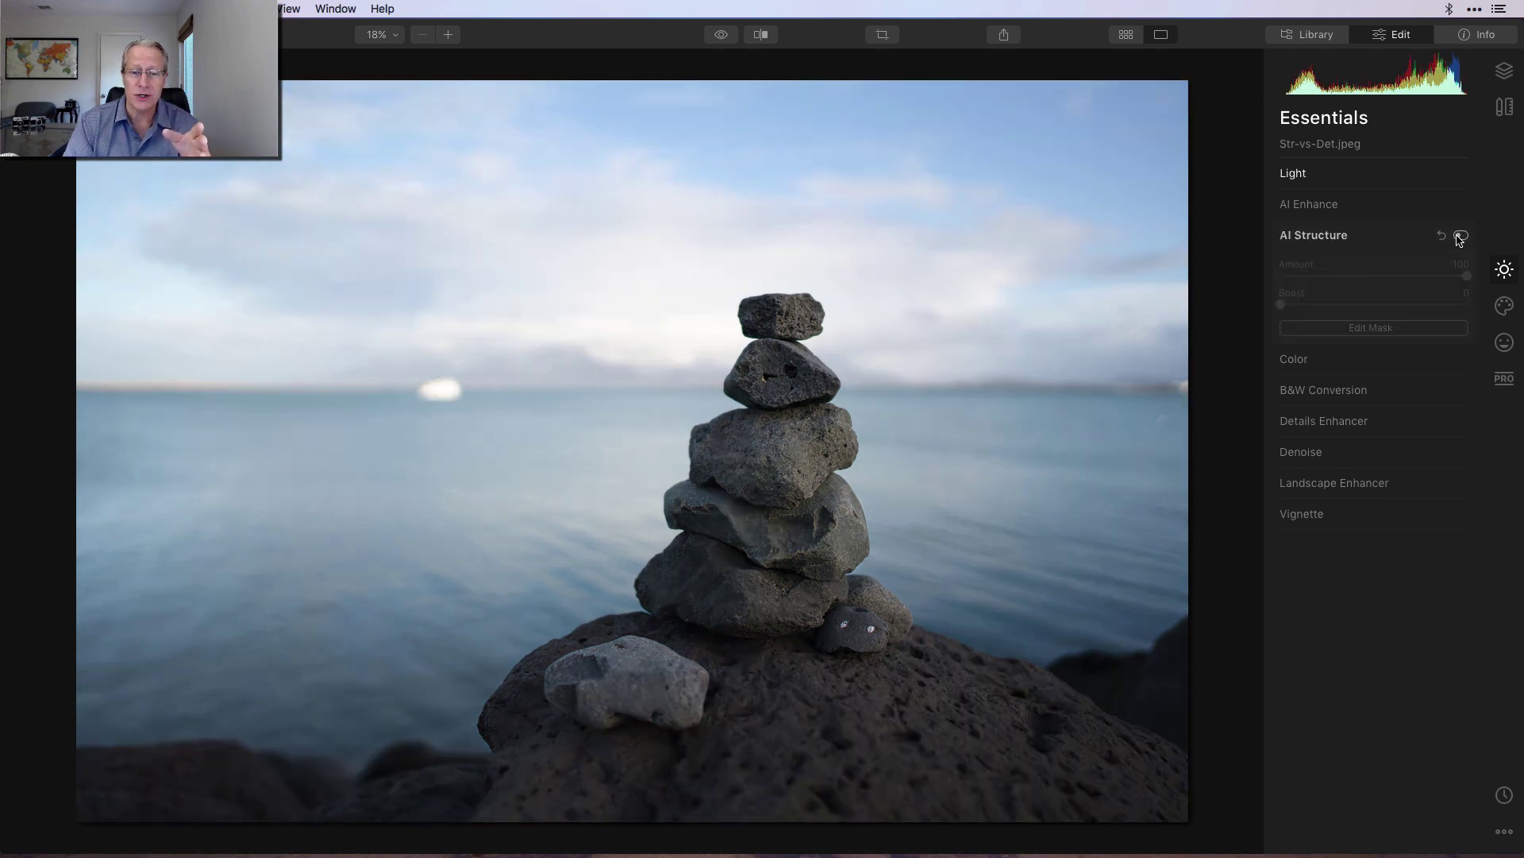
pyautogui.click(1460, 237)
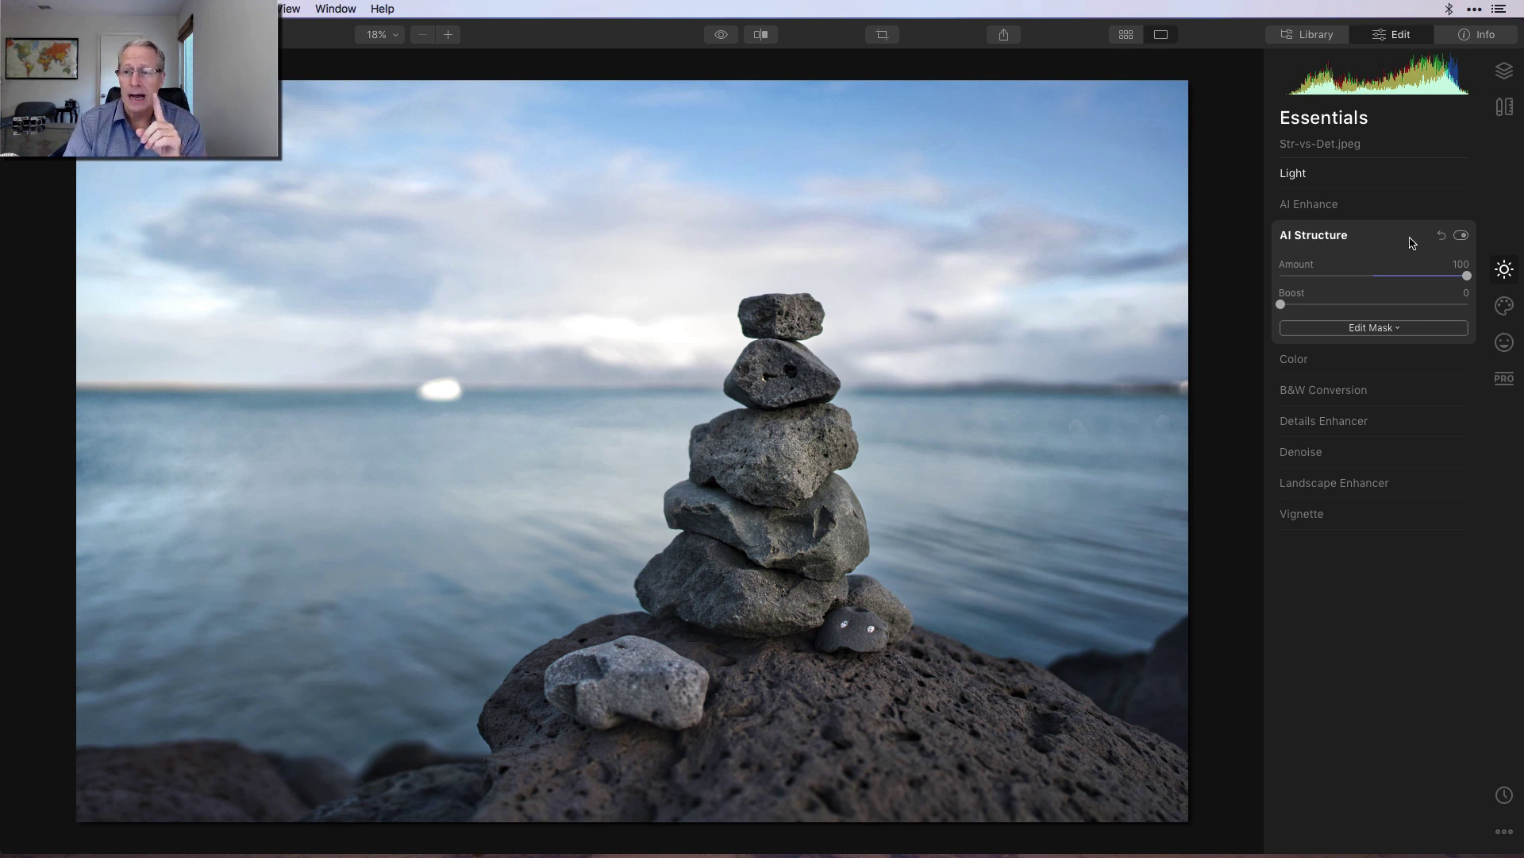
# Turn AI Structure off and compare Details Enhancer on and off repeatedly, leaving it off
pyautogui.click(1461, 236)
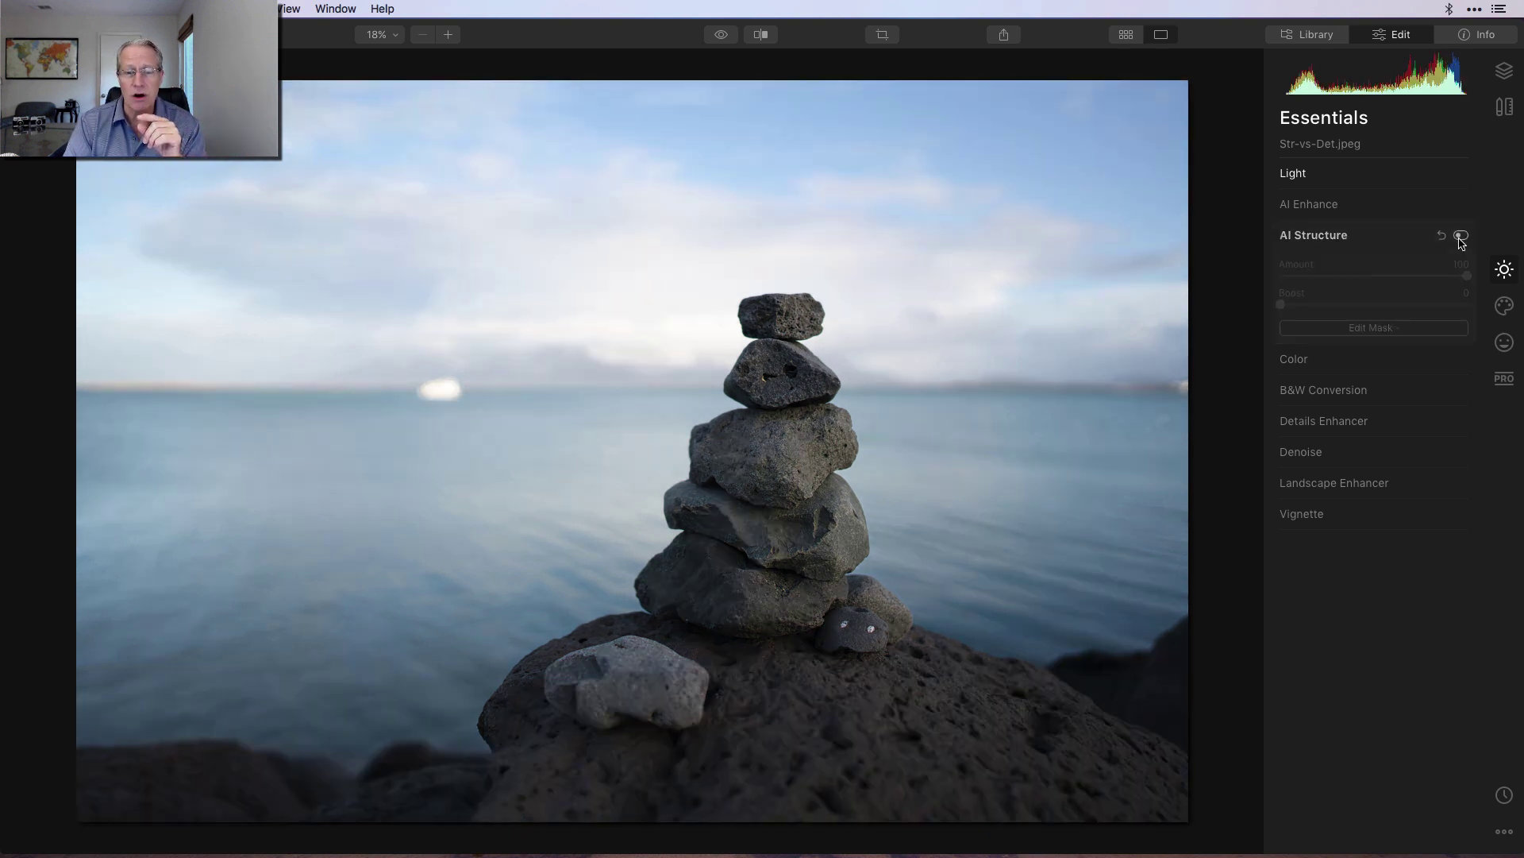
pyautogui.click(1350, 422)
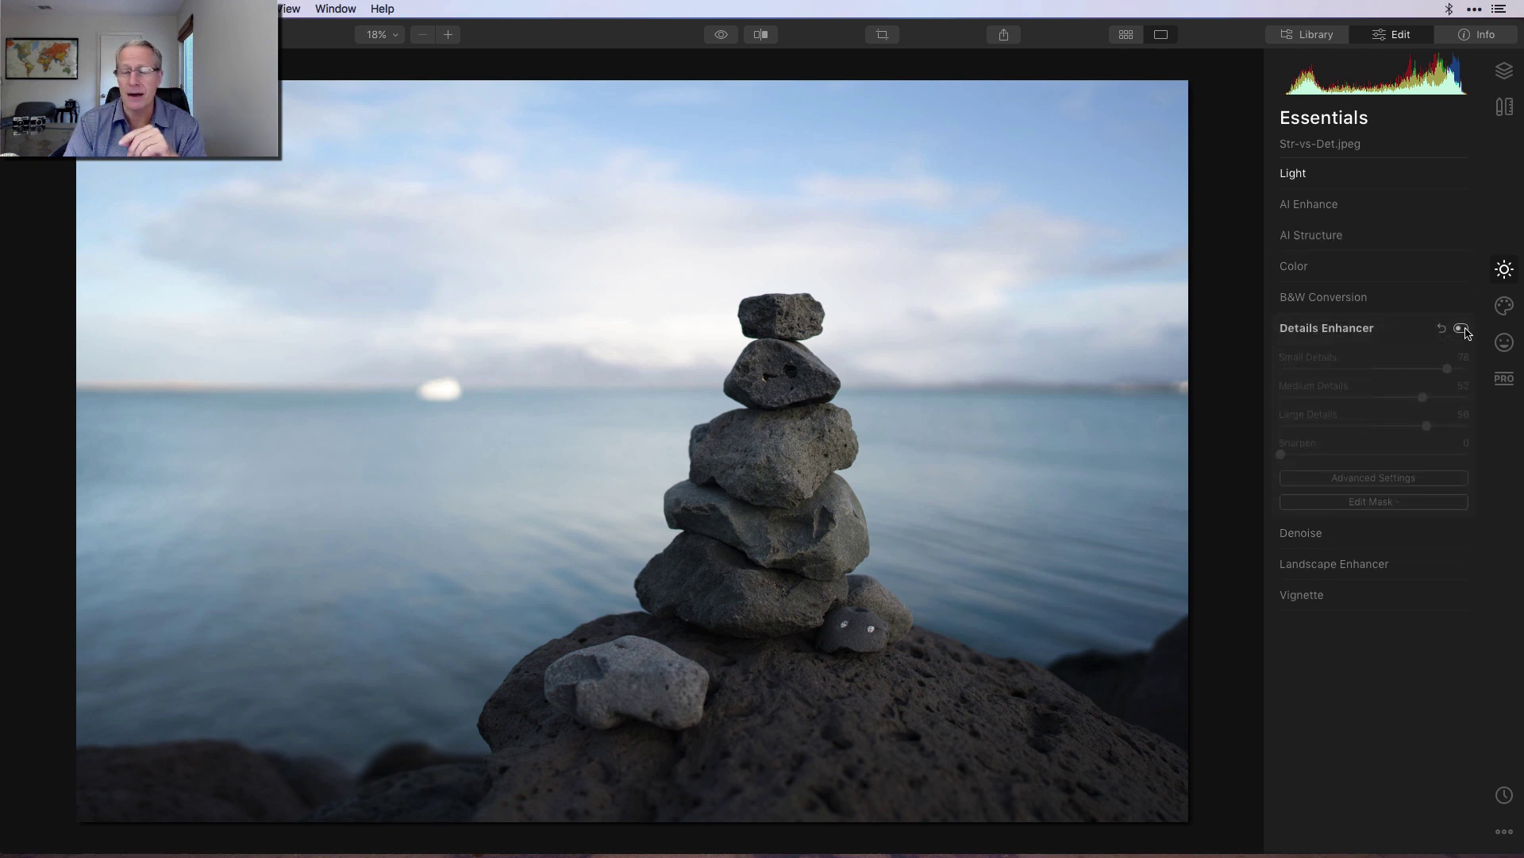
pyautogui.click(1463, 329)
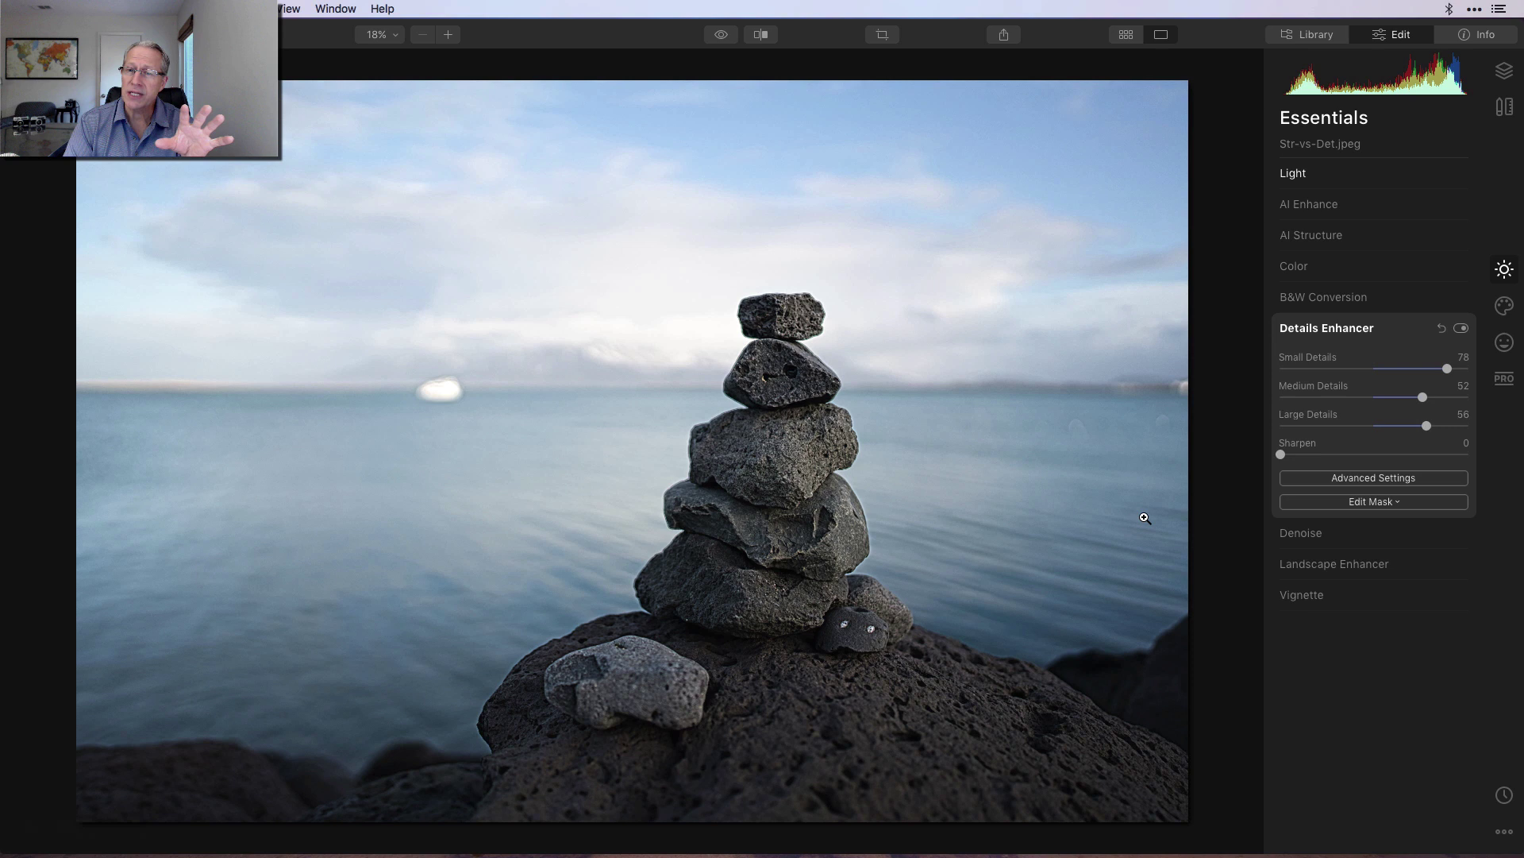
pyautogui.click(1462, 330)
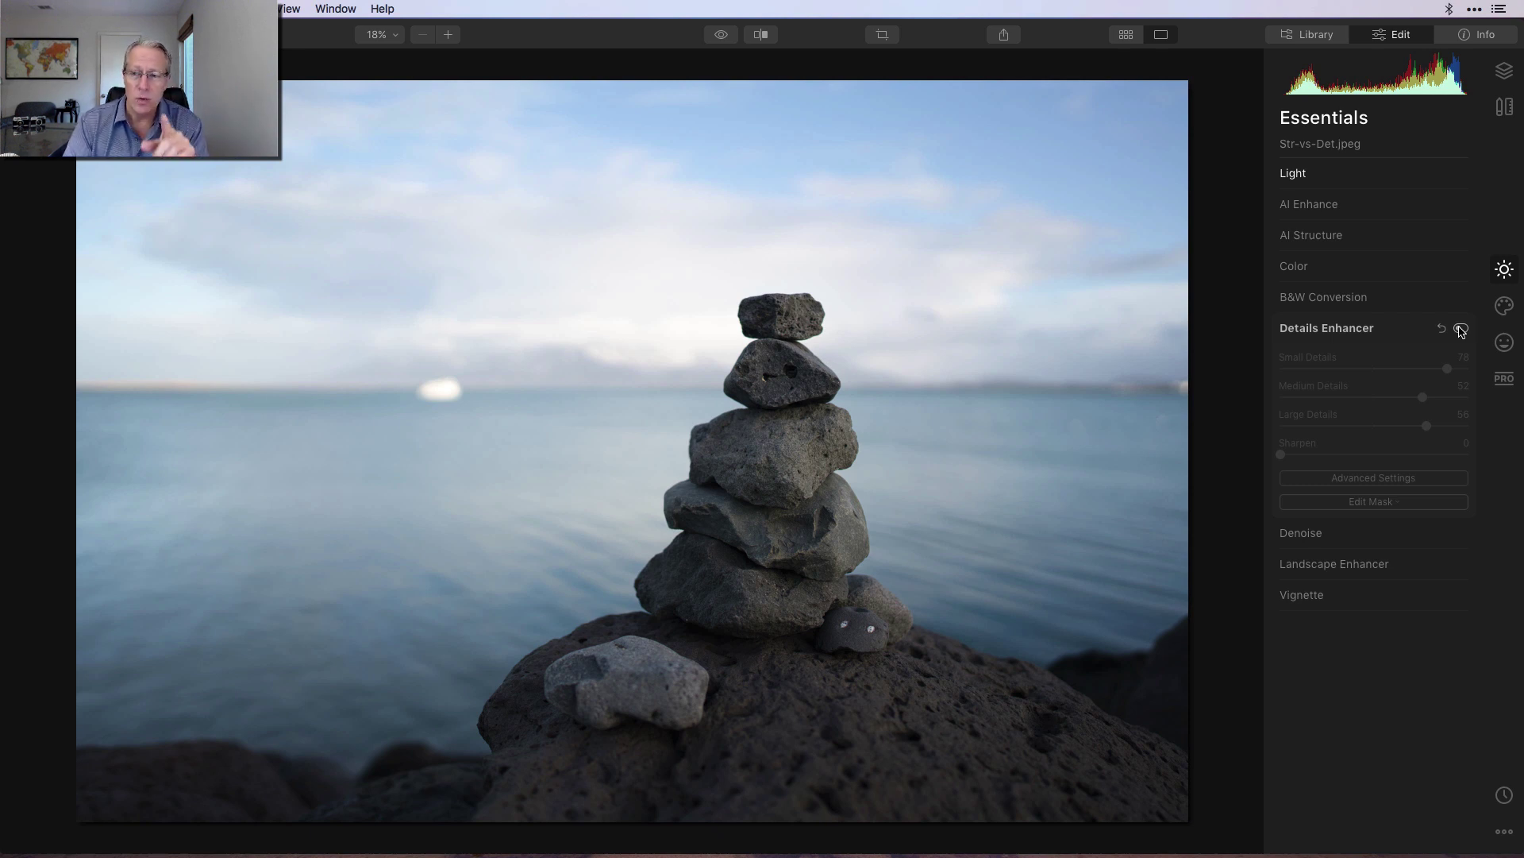
pyautogui.click(1462, 330)
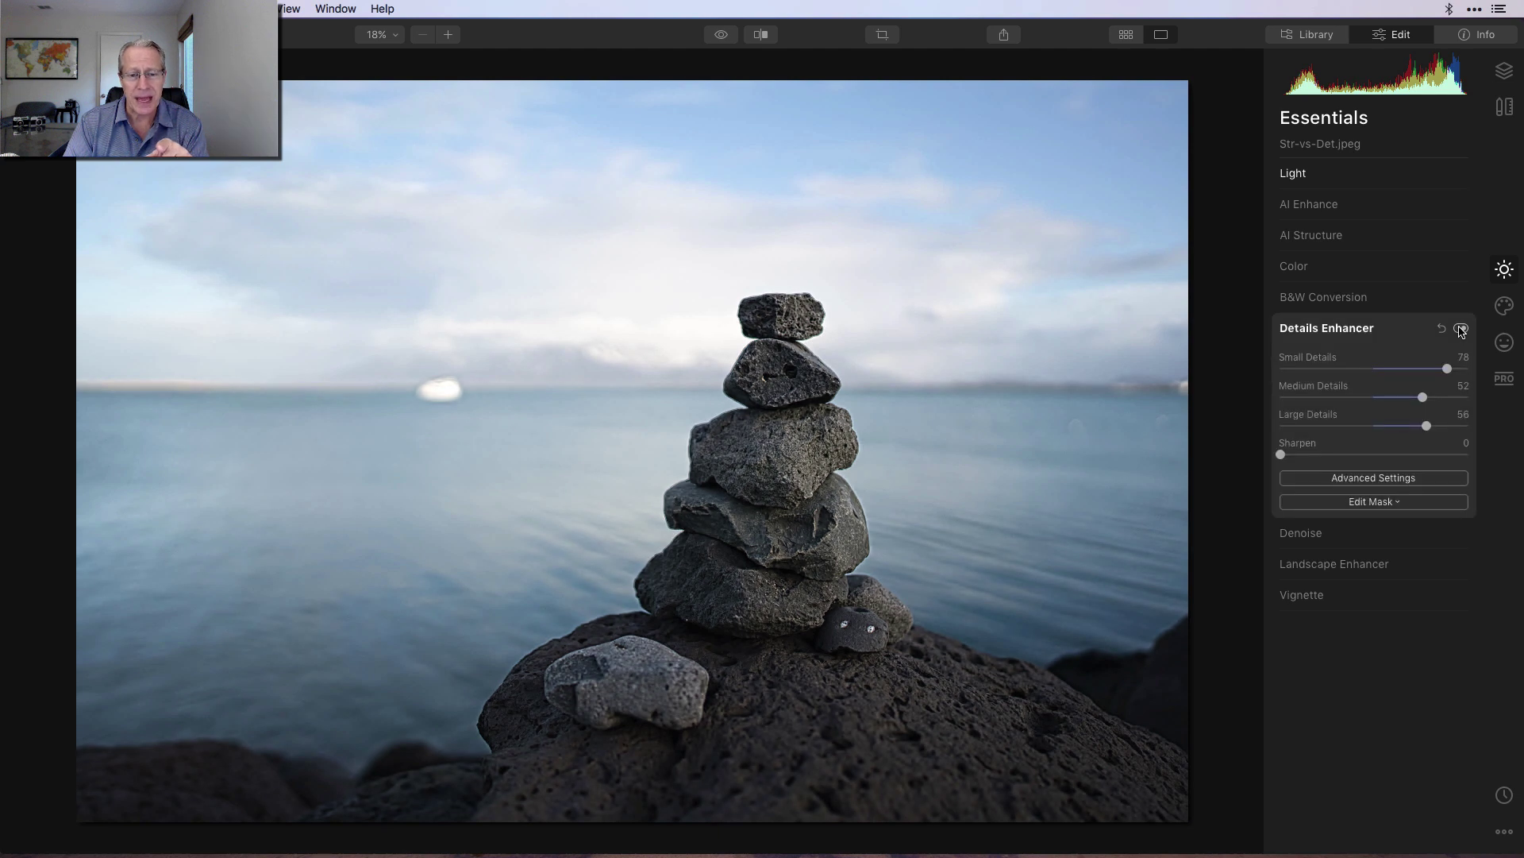
pyautogui.click(1461, 329)
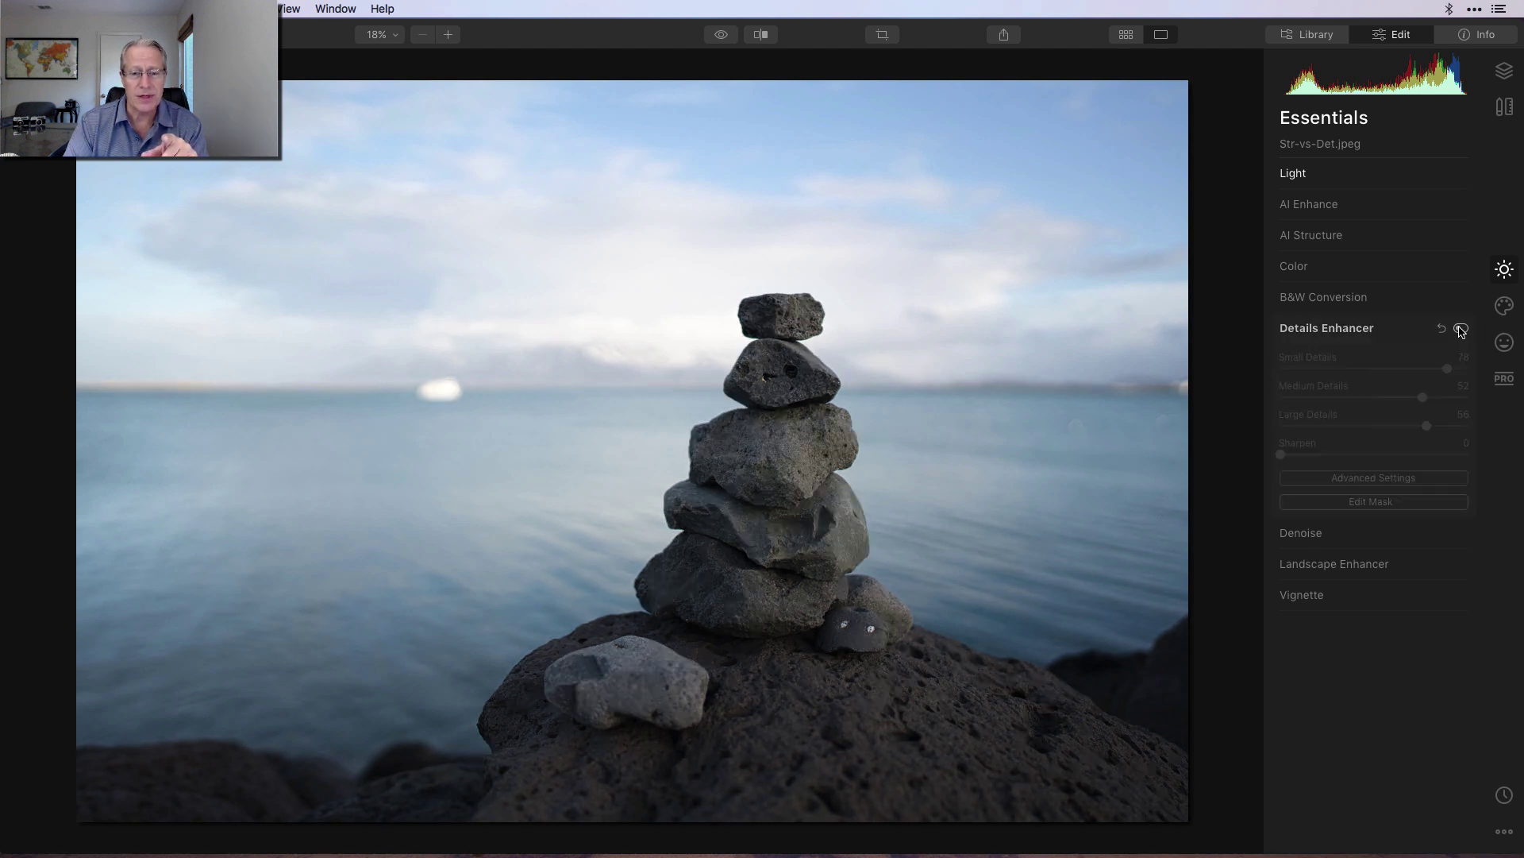
pyautogui.click(1461, 329)
pyautogui.click(1462, 329)
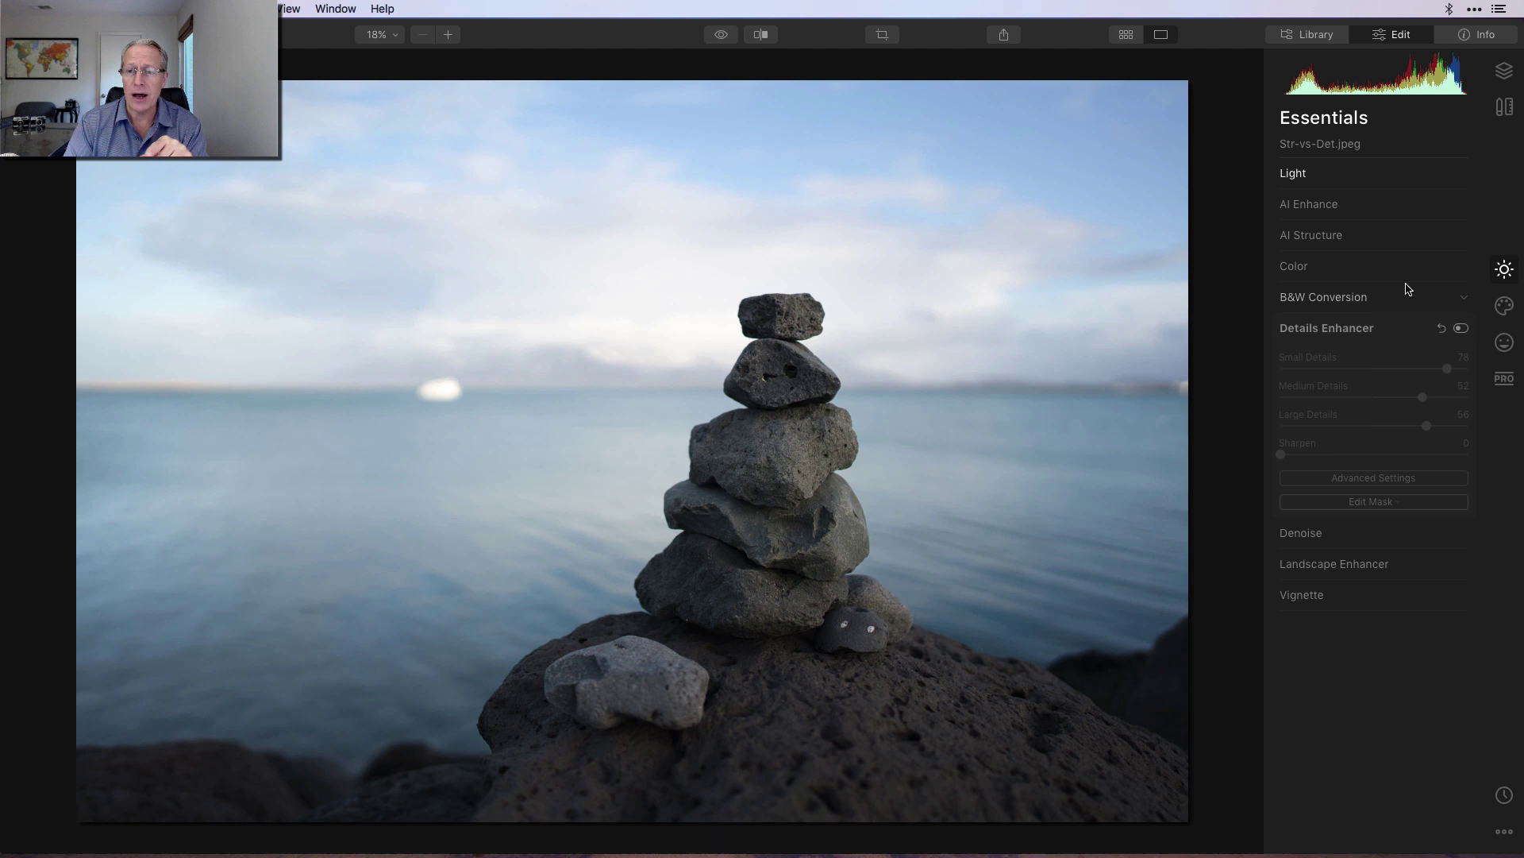
# Reopen AI Structure, preview it on the stone photo, then switch it off again
pyautogui.click(1398, 236)
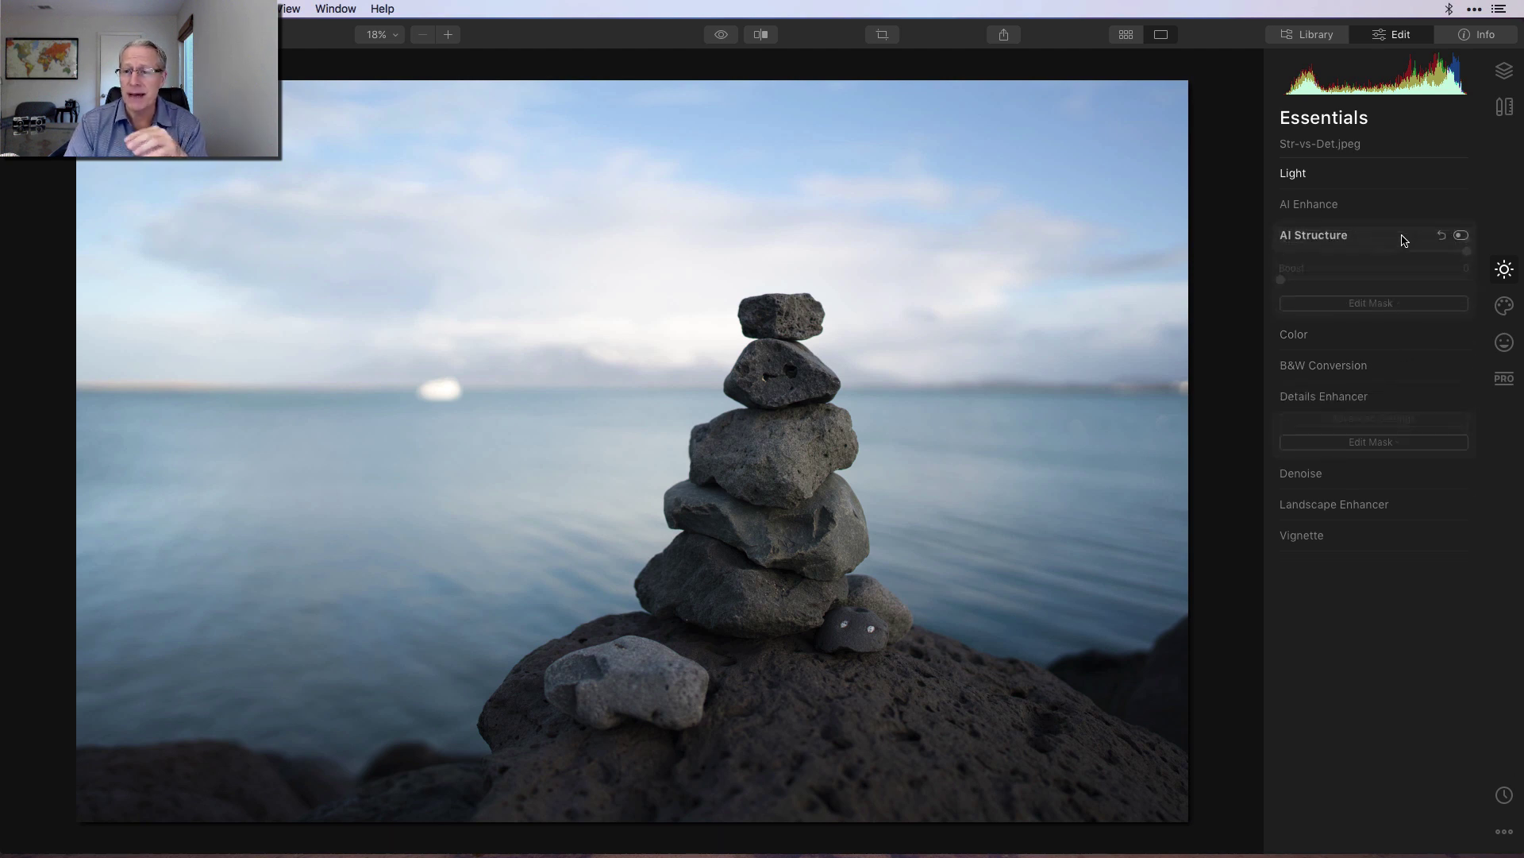
pyautogui.click(1462, 236)
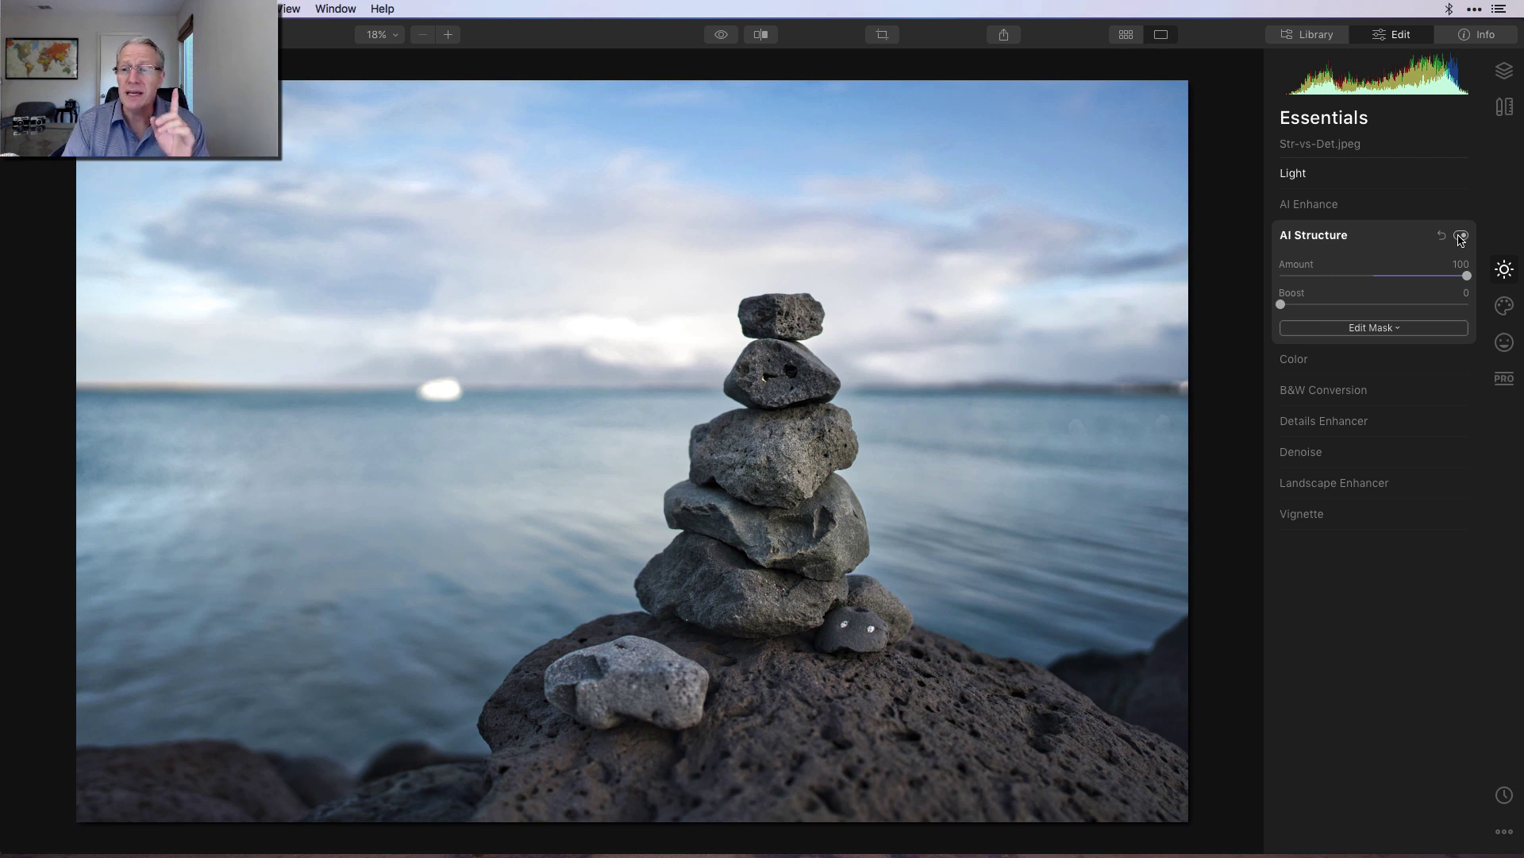
pyautogui.click(1461, 236)
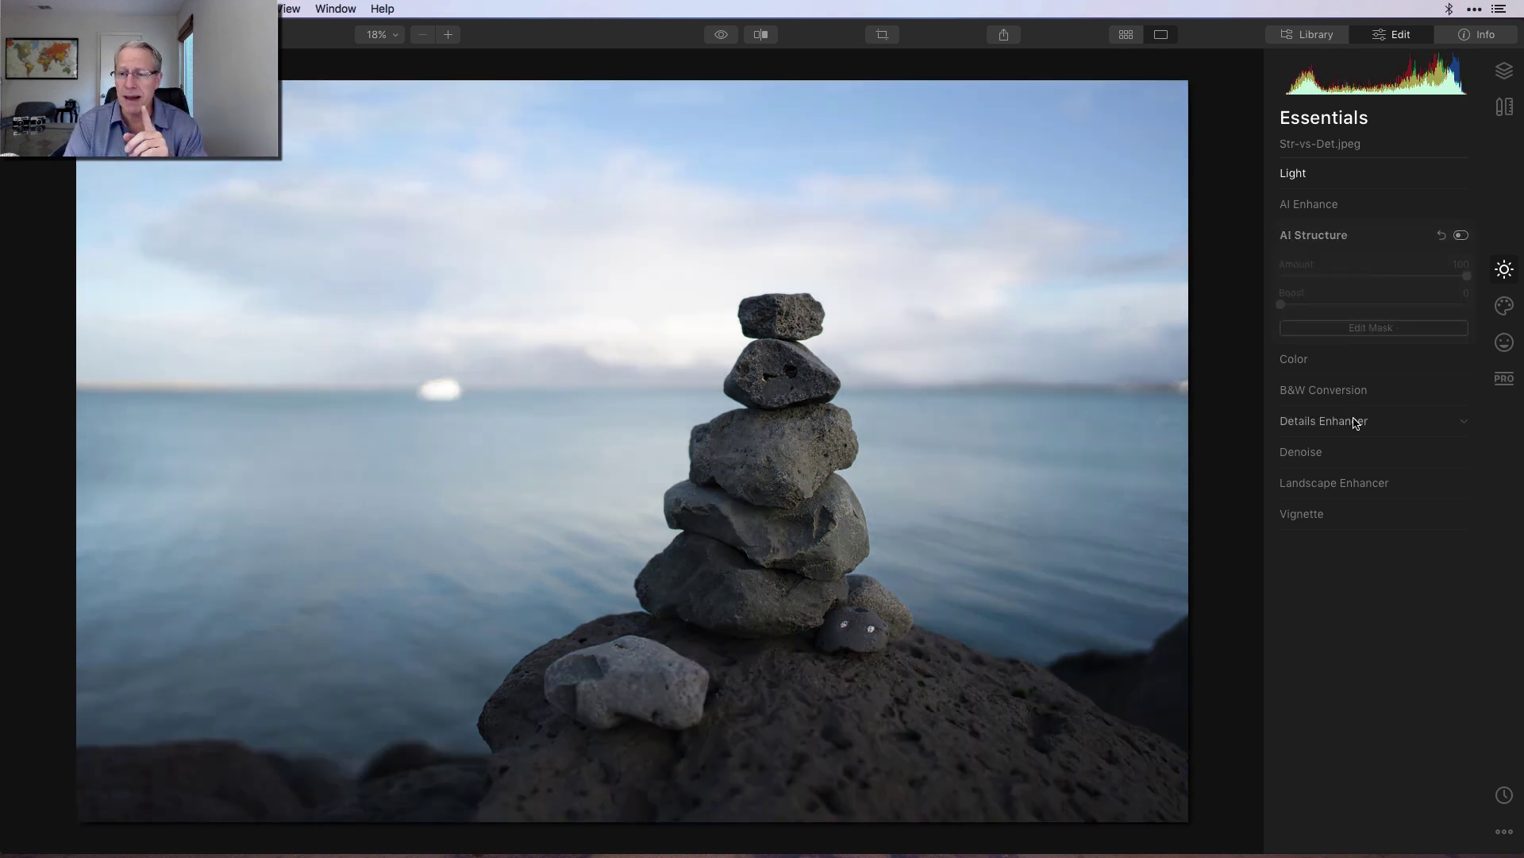
# Enable Details Enhancer, lowering Small Details to 36 and raising Sharpen to 67
pyautogui.click(1381, 417)
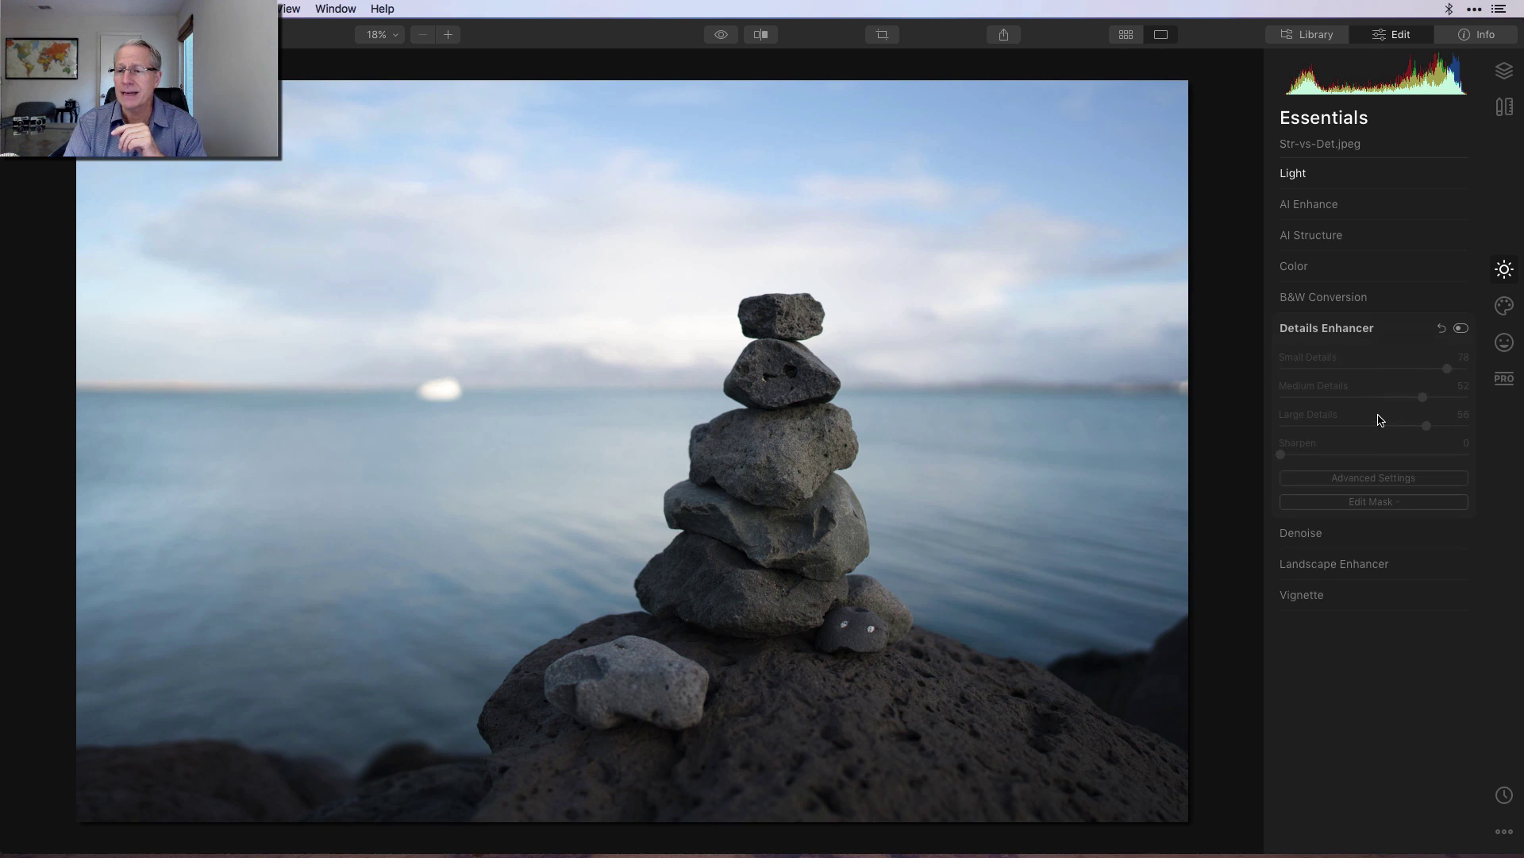
pyautogui.click(1461, 328)
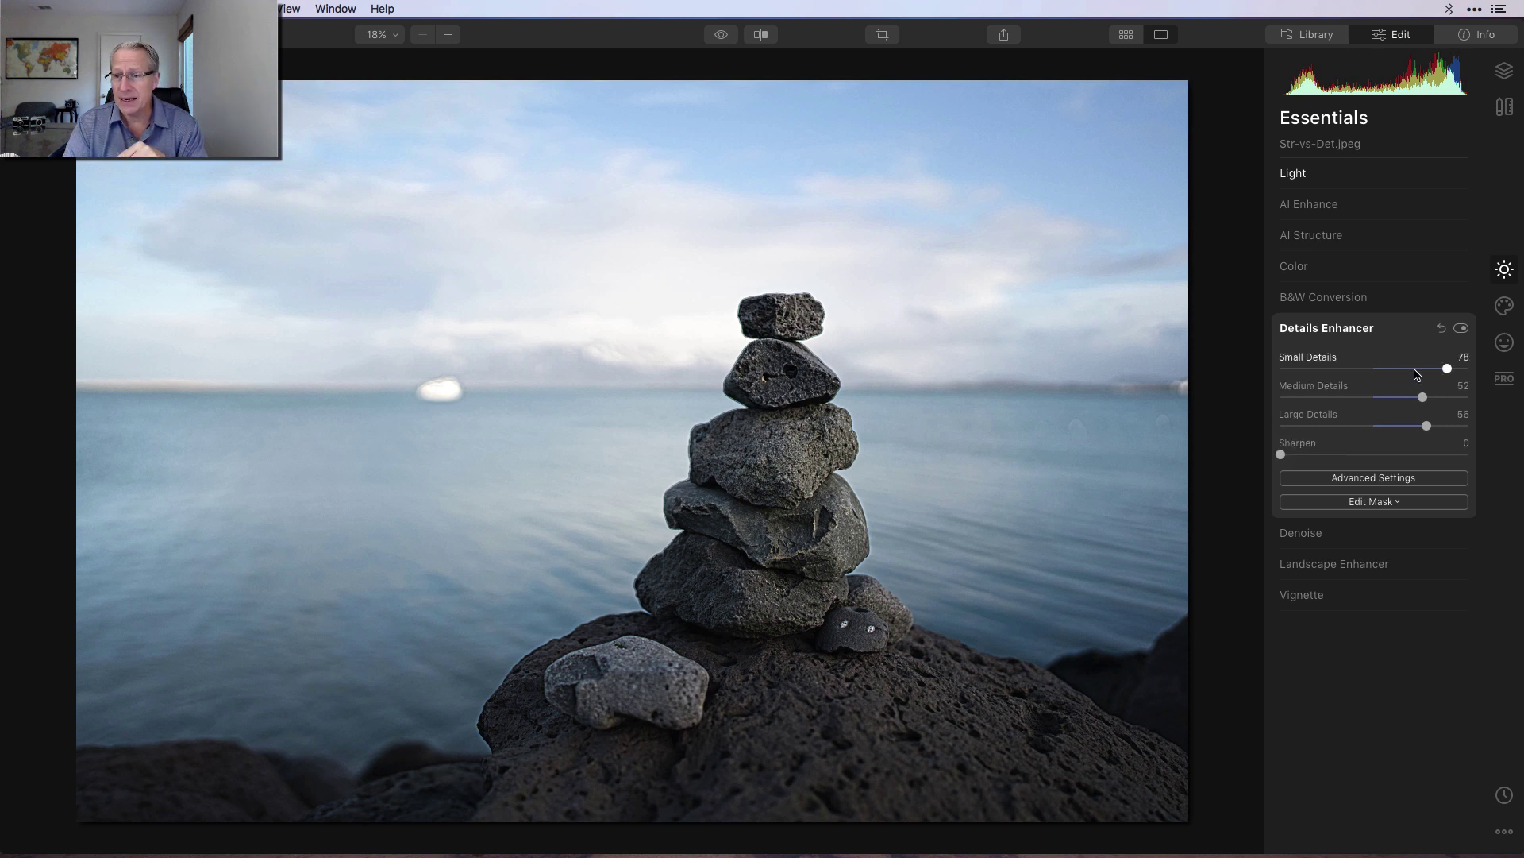
pyautogui.moveTo(1419, 368); pyautogui.dragTo(1403, 427)
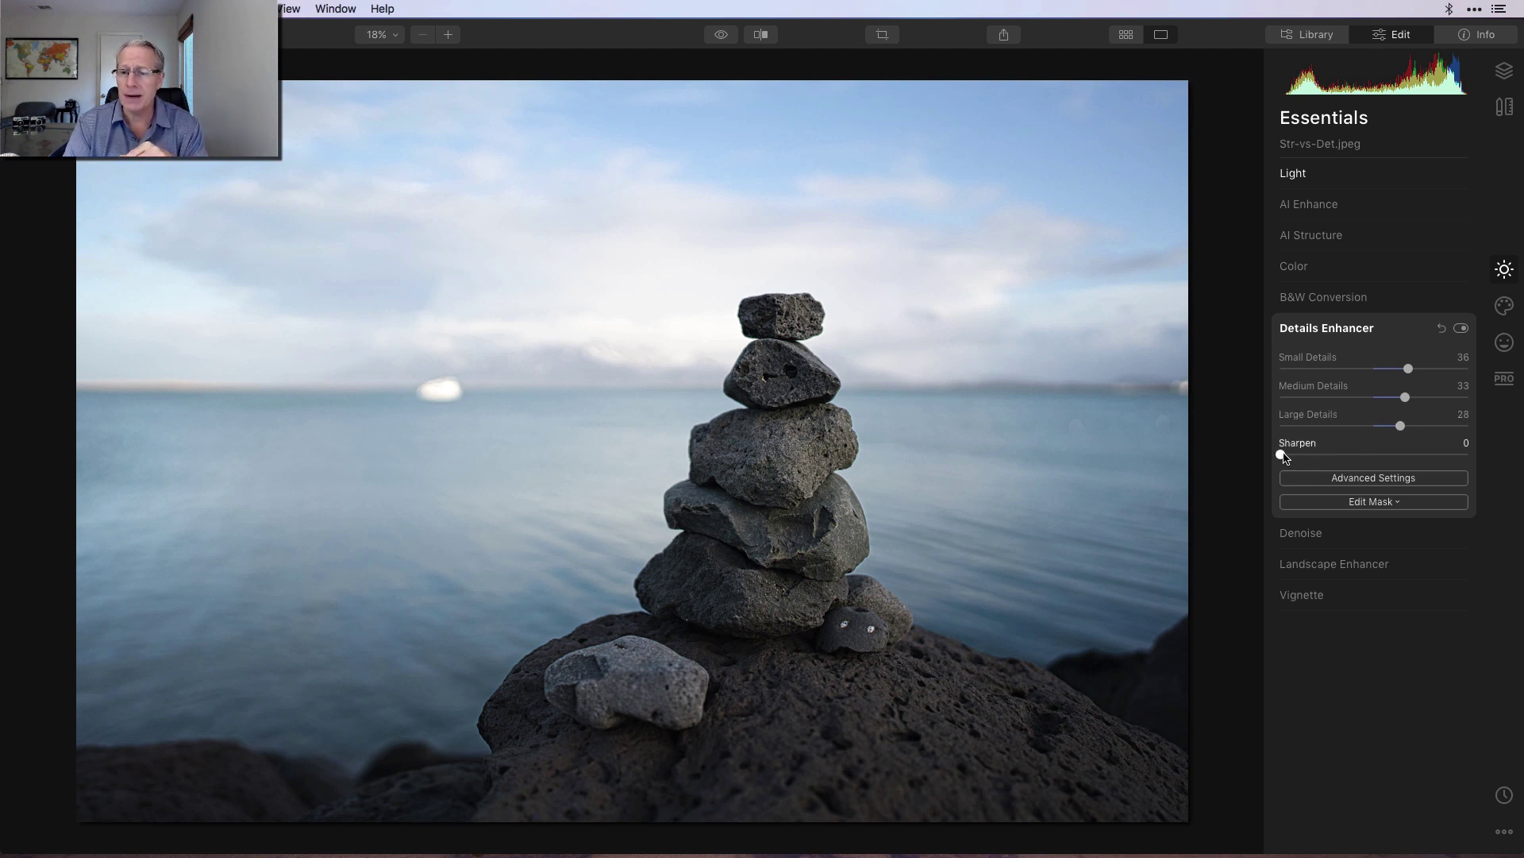
pyautogui.moveTo(1283, 454); pyautogui.dragTo(1398, 454)
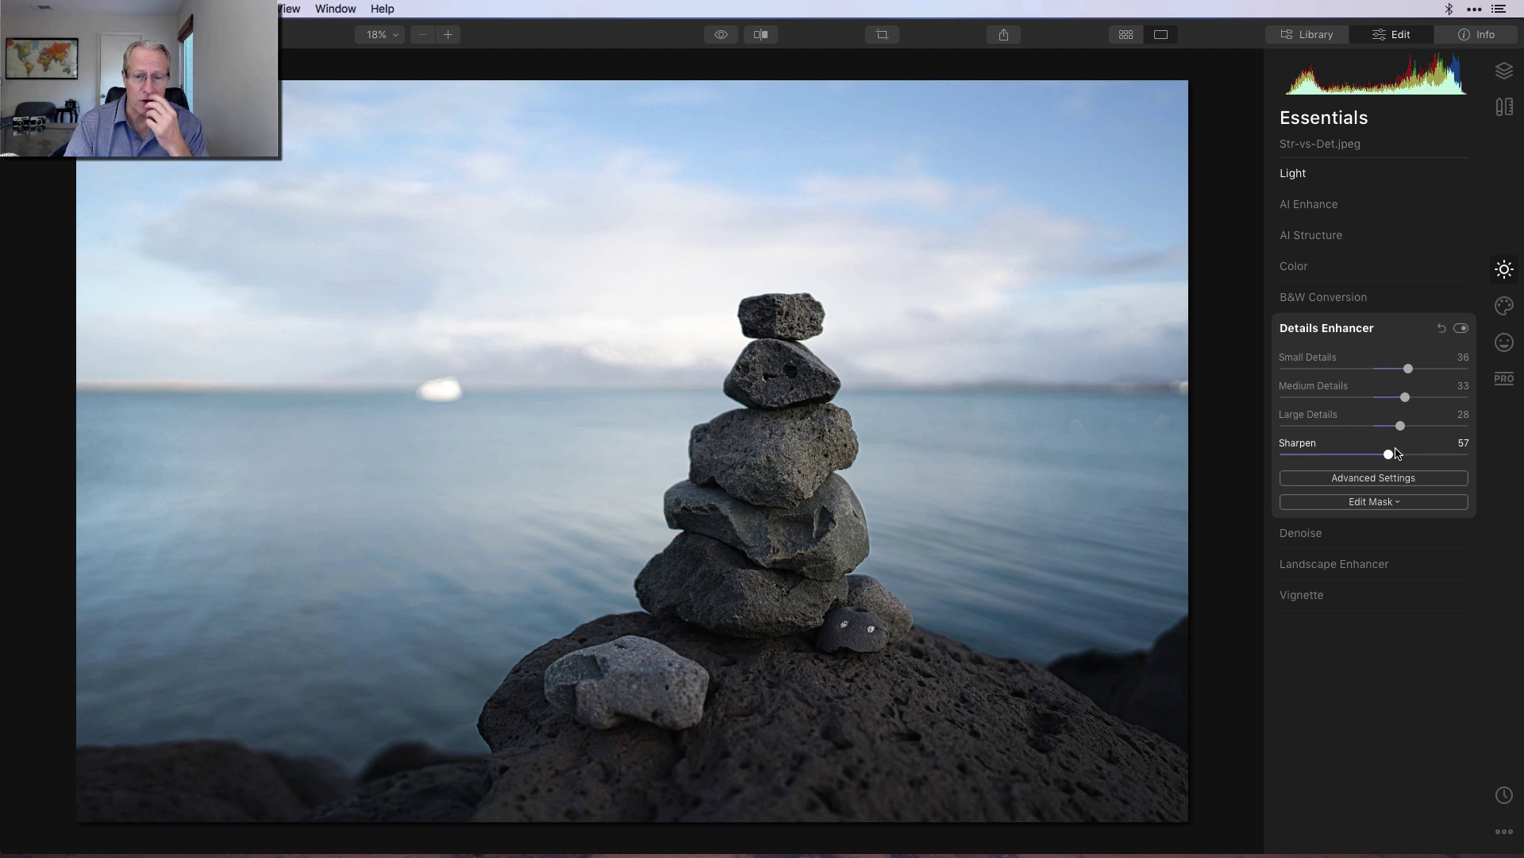
pyautogui.moveTo(1390, 454); pyautogui.dragTo(1408, 455)
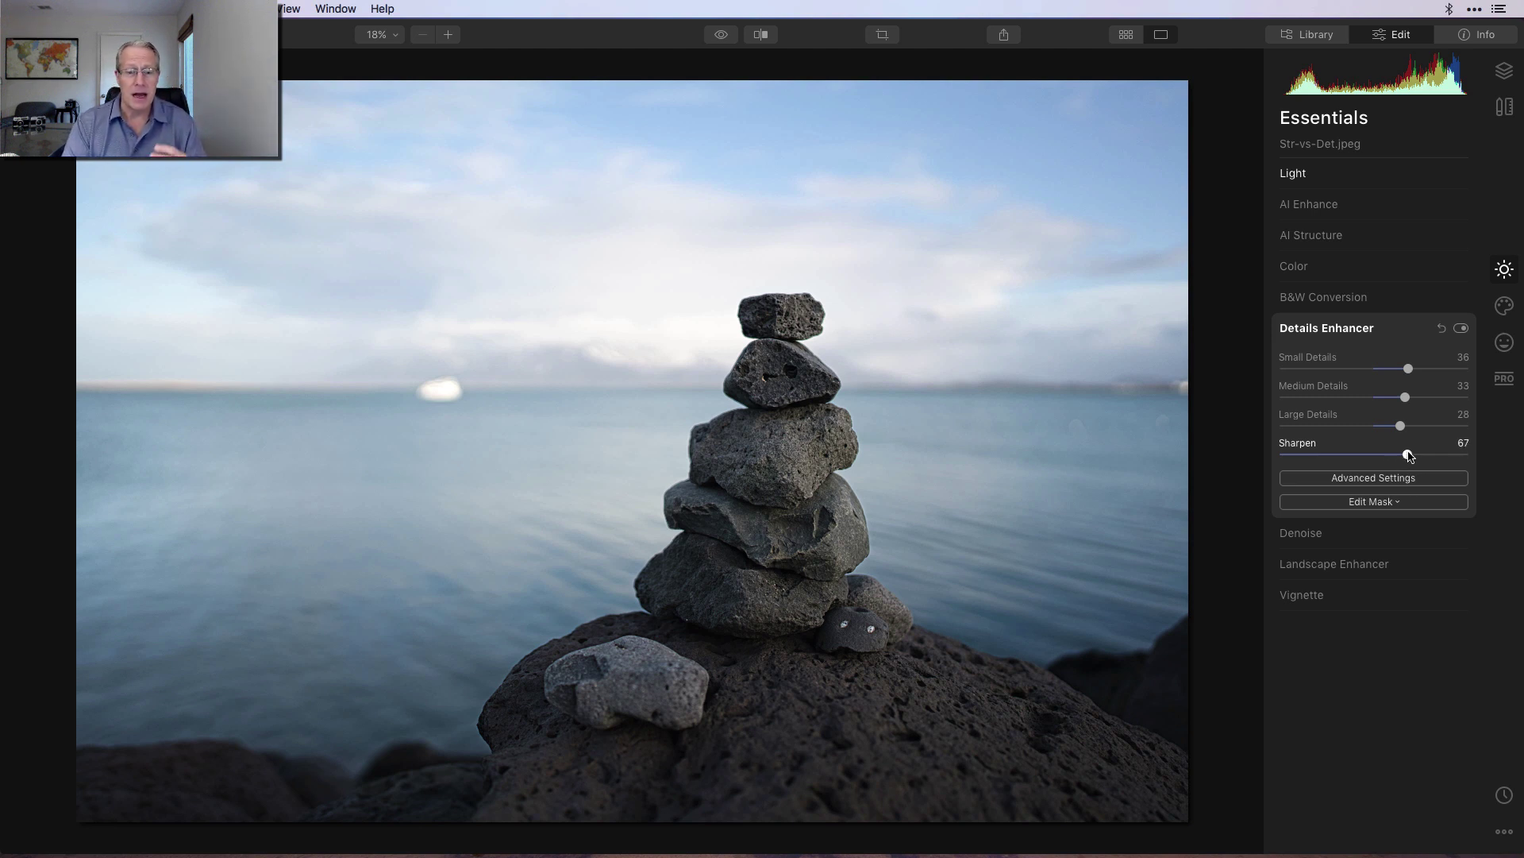
# Compare Details Enhancer on and off, leaving it off
pyautogui.click(1460, 329)
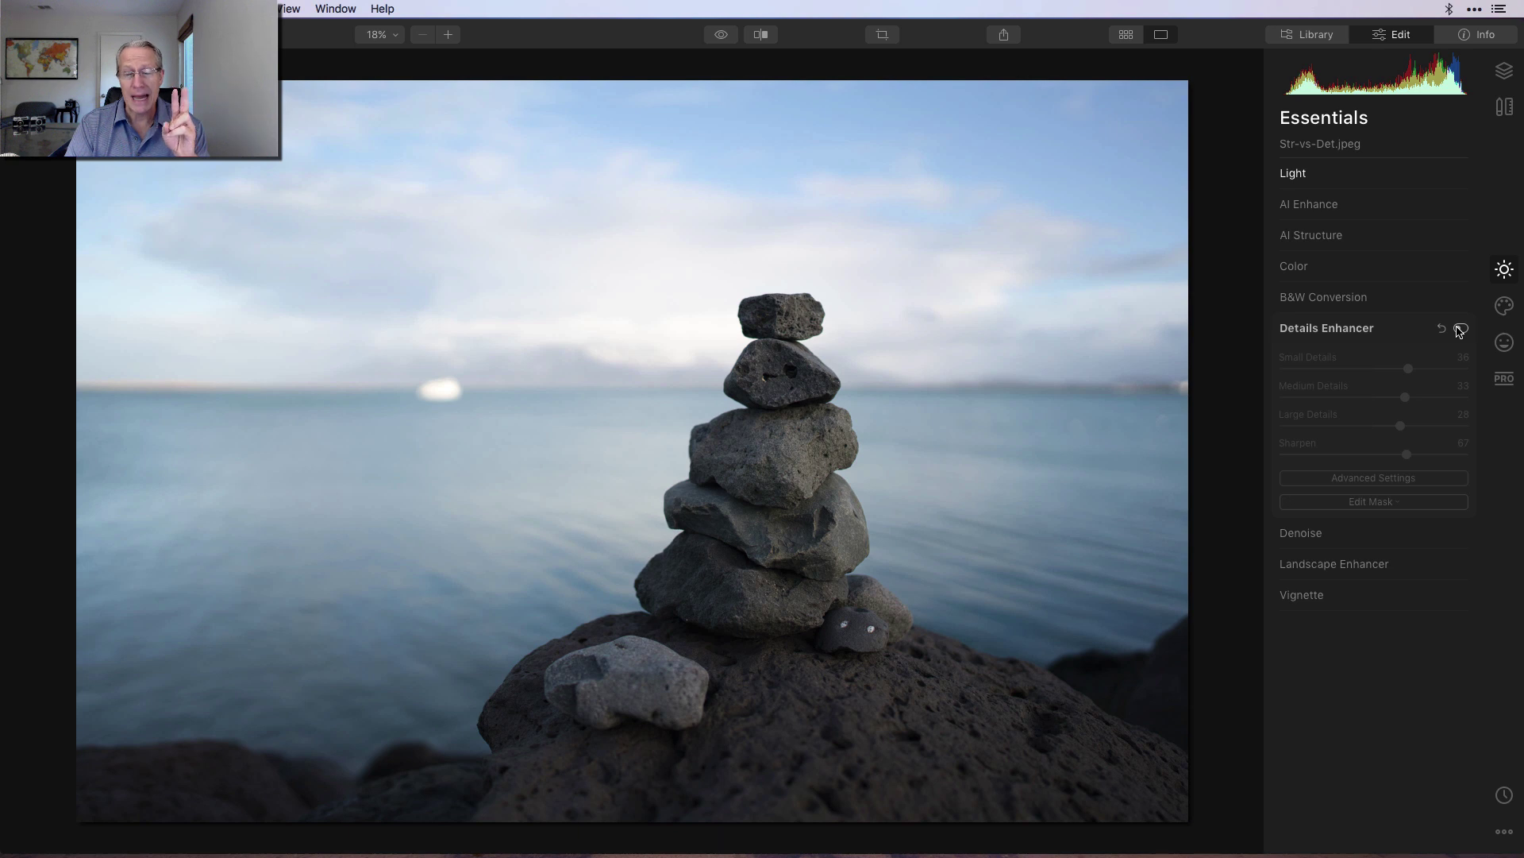
pyautogui.click(1461, 329)
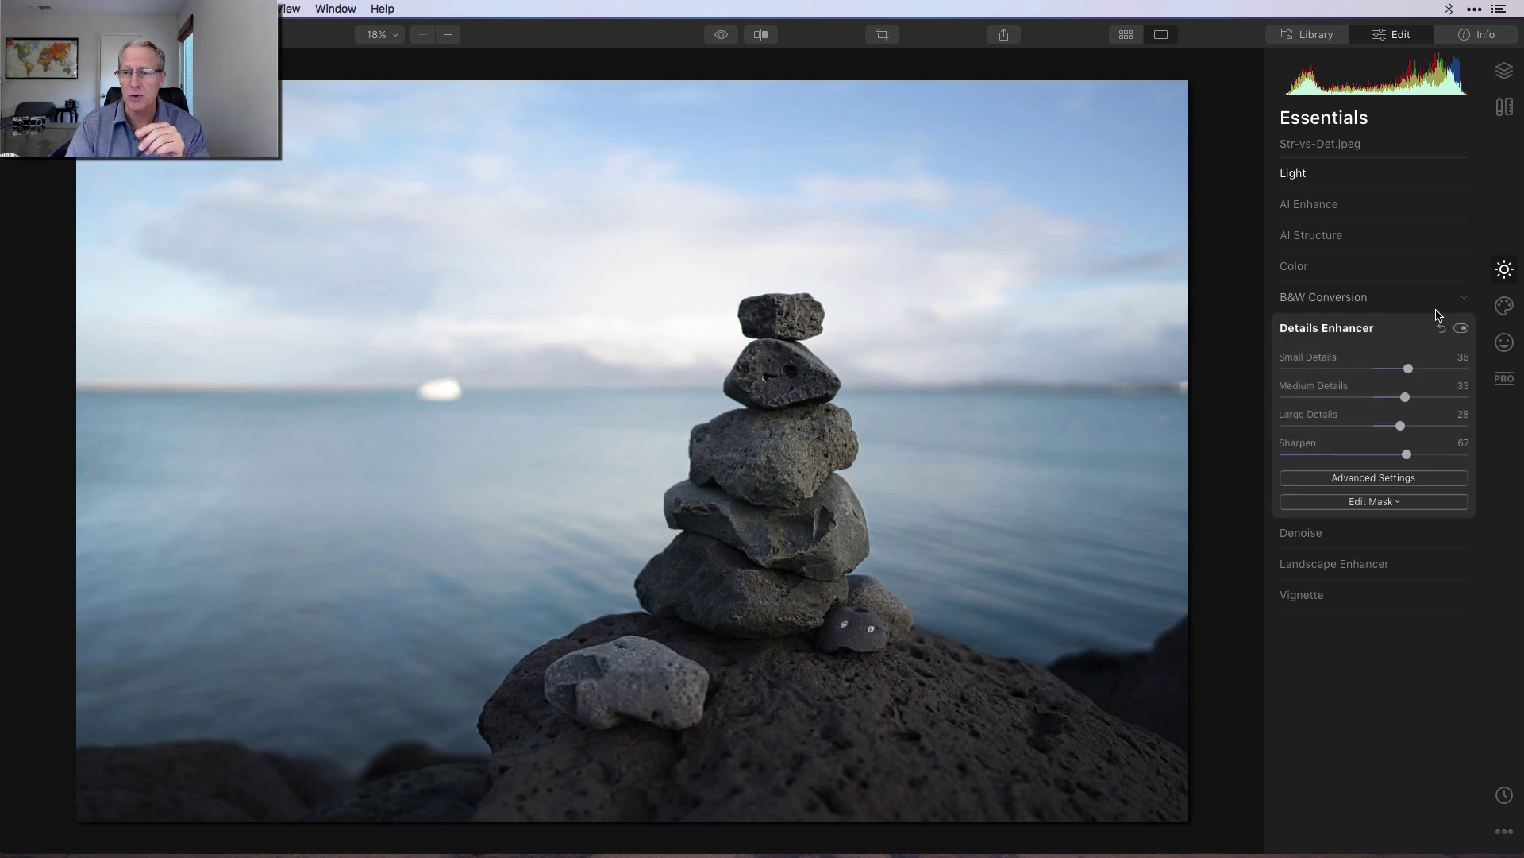
pyautogui.click(1461, 329)
# Switch AI Structure on and reduce its Amount to 50
pyautogui.click(1372, 235)
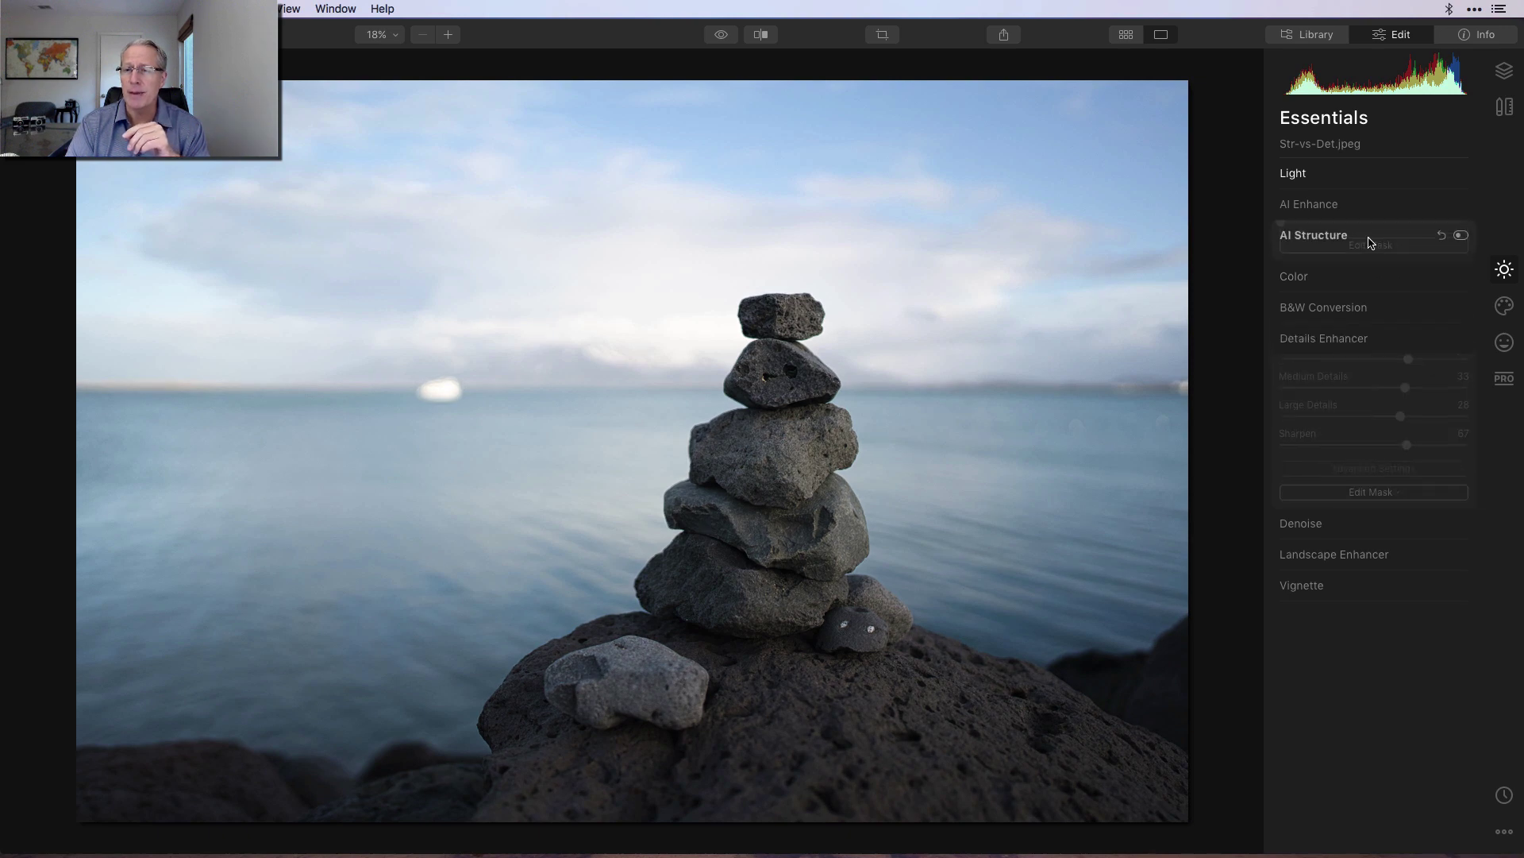
pyautogui.click(1461, 236)
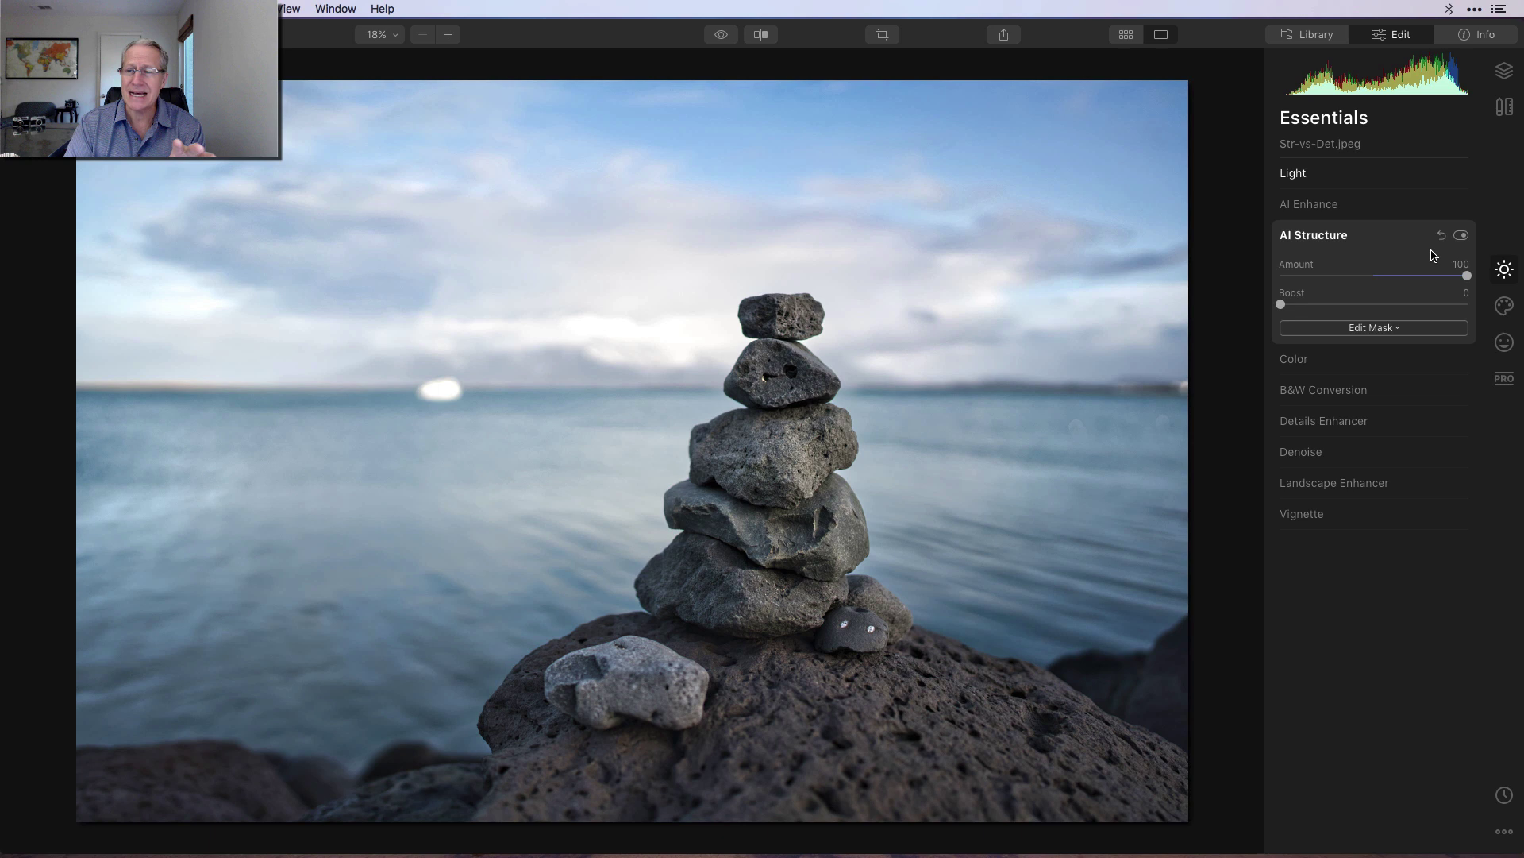
pyautogui.moveTo(1467, 275); pyautogui.dragTo(1425, 276)
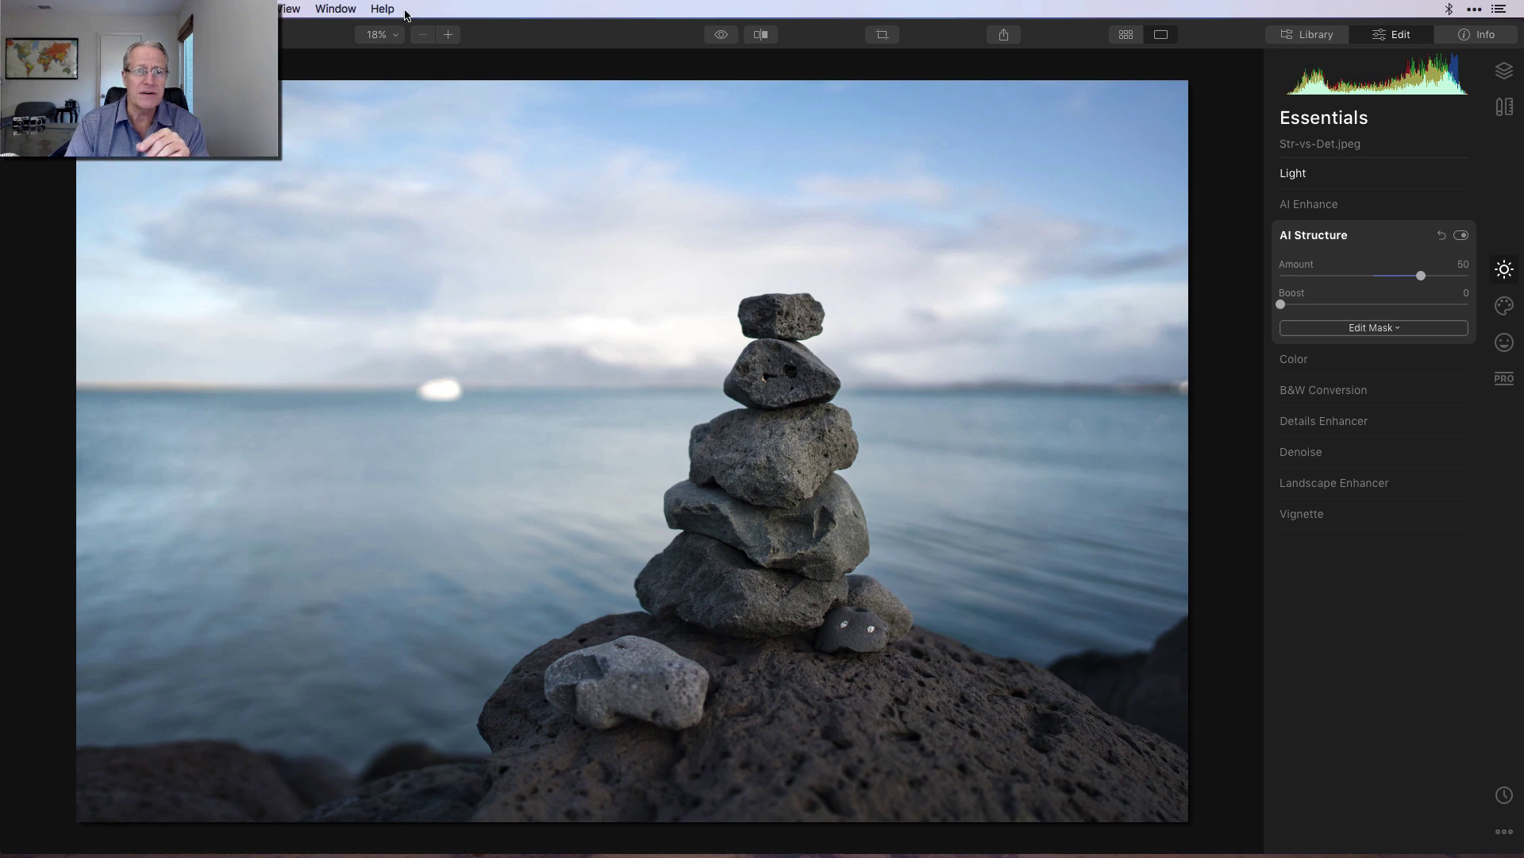
# Zoom to 50% to inspect the stones, then zoom back out to the whole stack
pyautogui.click(447, 35)
pyautogui.click(447, 35)
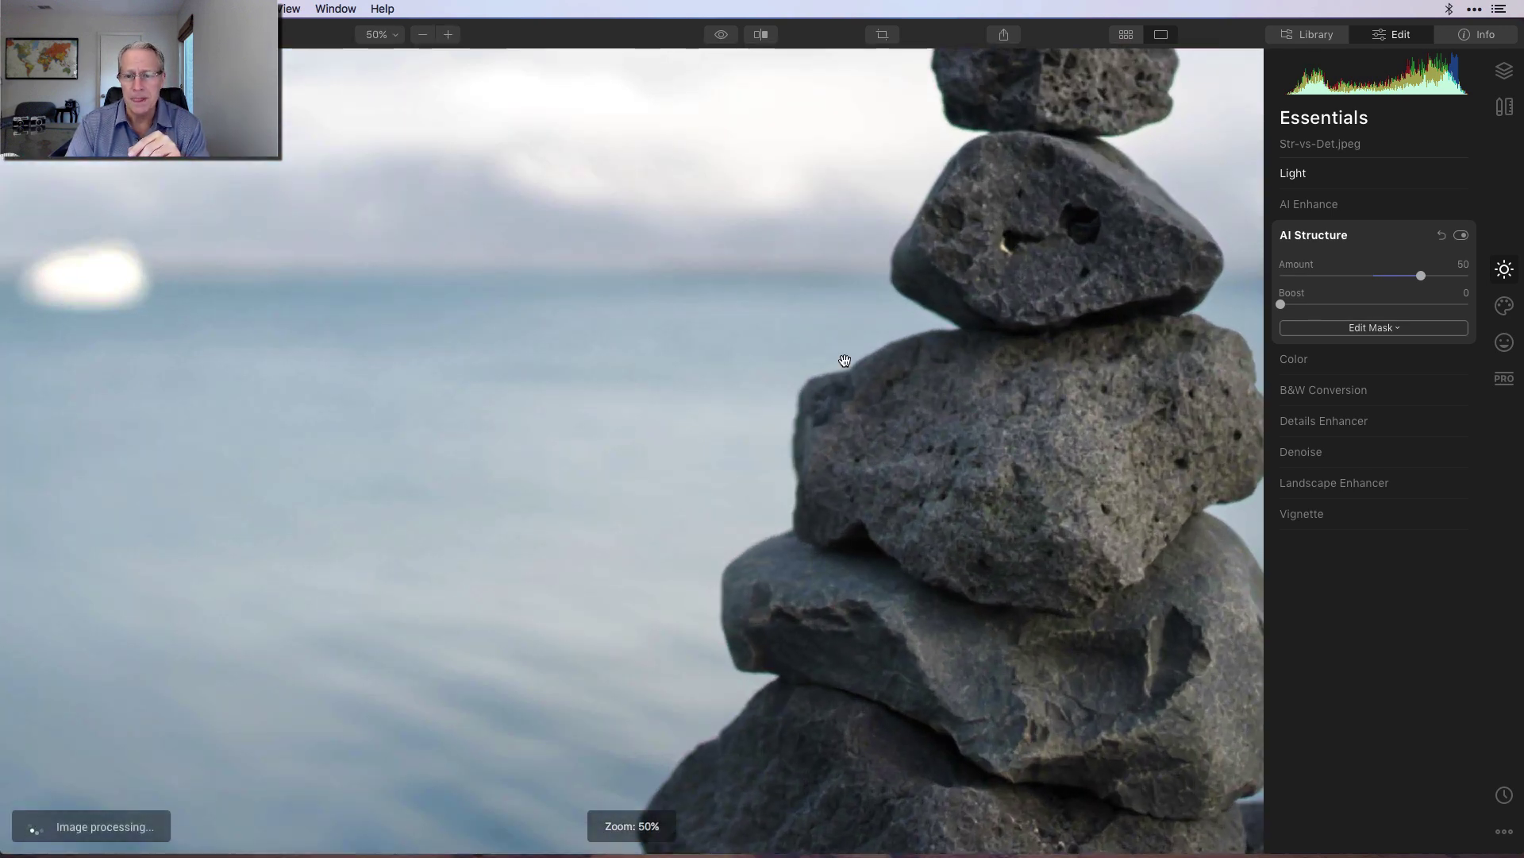
pyautogui.hscroll(5, 841, 349)
pyautogui.scroll(-2, 842, 350)
pyautogui.click(422, 35)
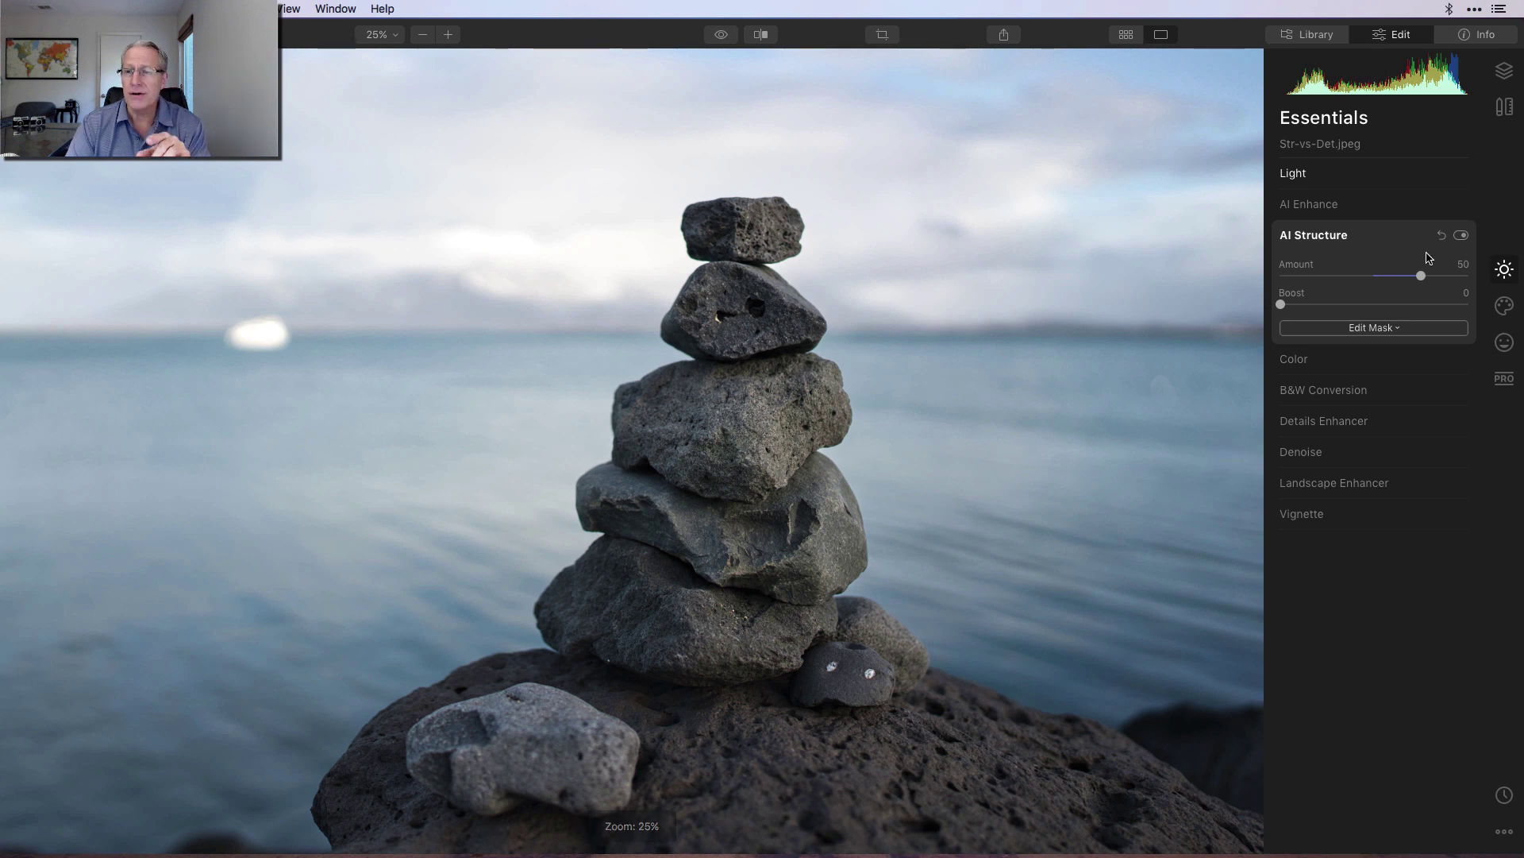
# Compare AI Structure off and on, then leave it off
pyautogui.click(1461, 236)
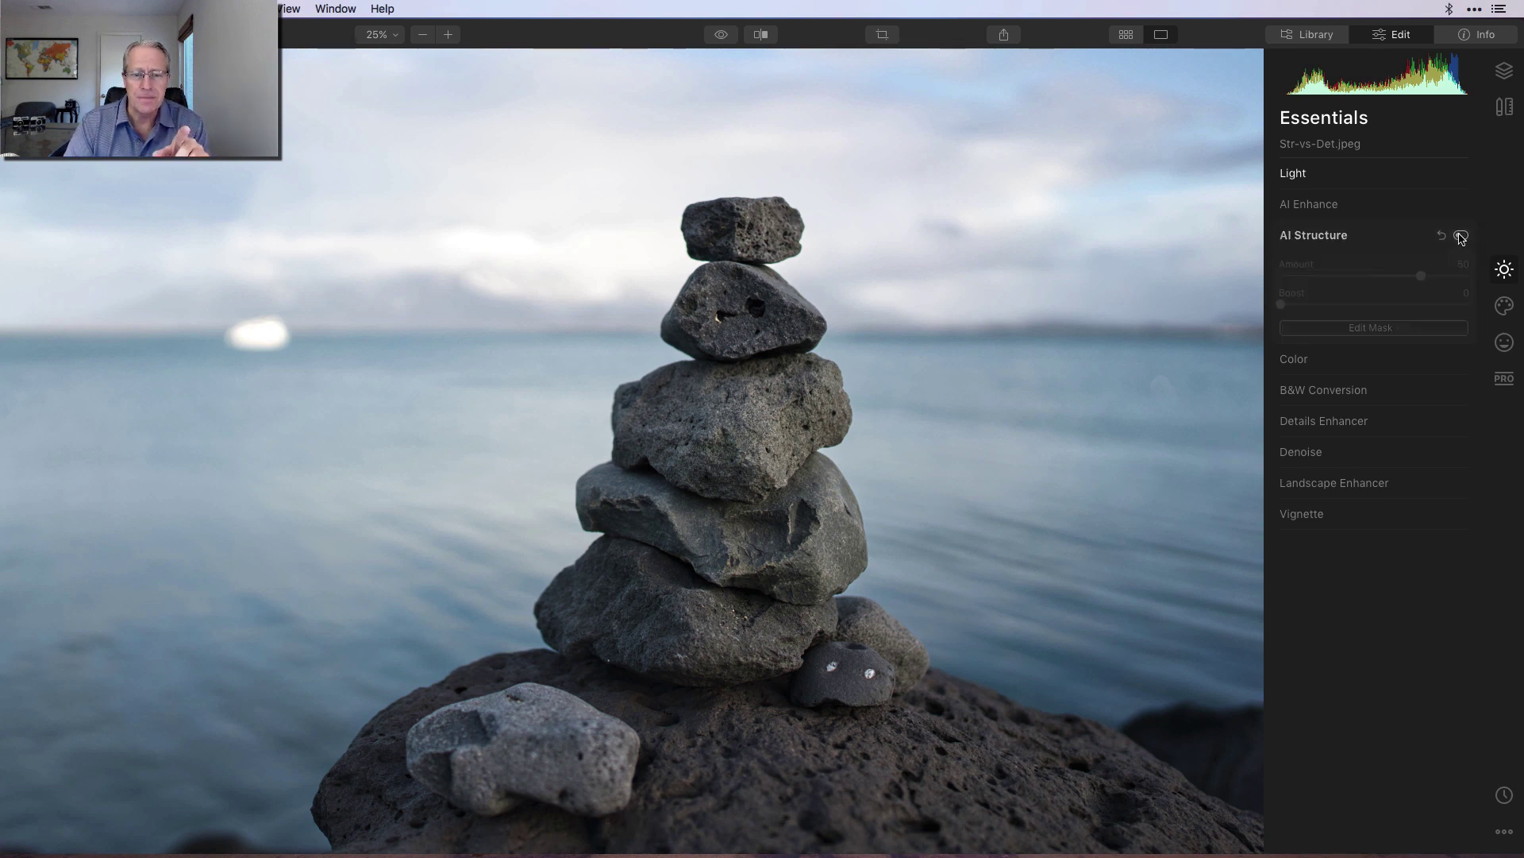
pyautogui.click(1461, 236)
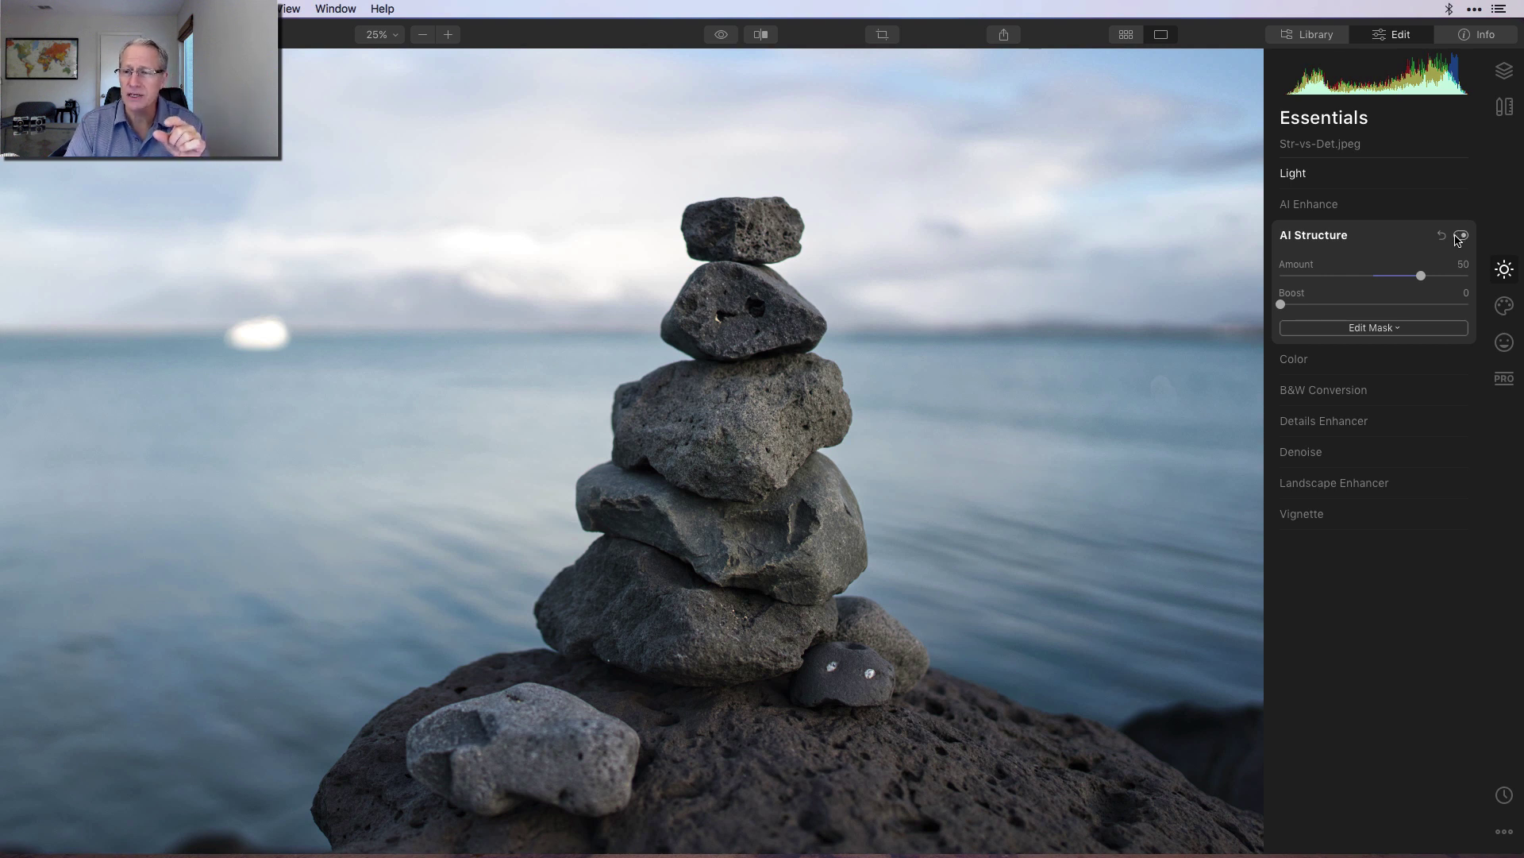
pyautogui.click(1461, 236)
# Switch Details Enhancer on, compare it off and on, and leave it on
pyautogui.click(1342, 421)
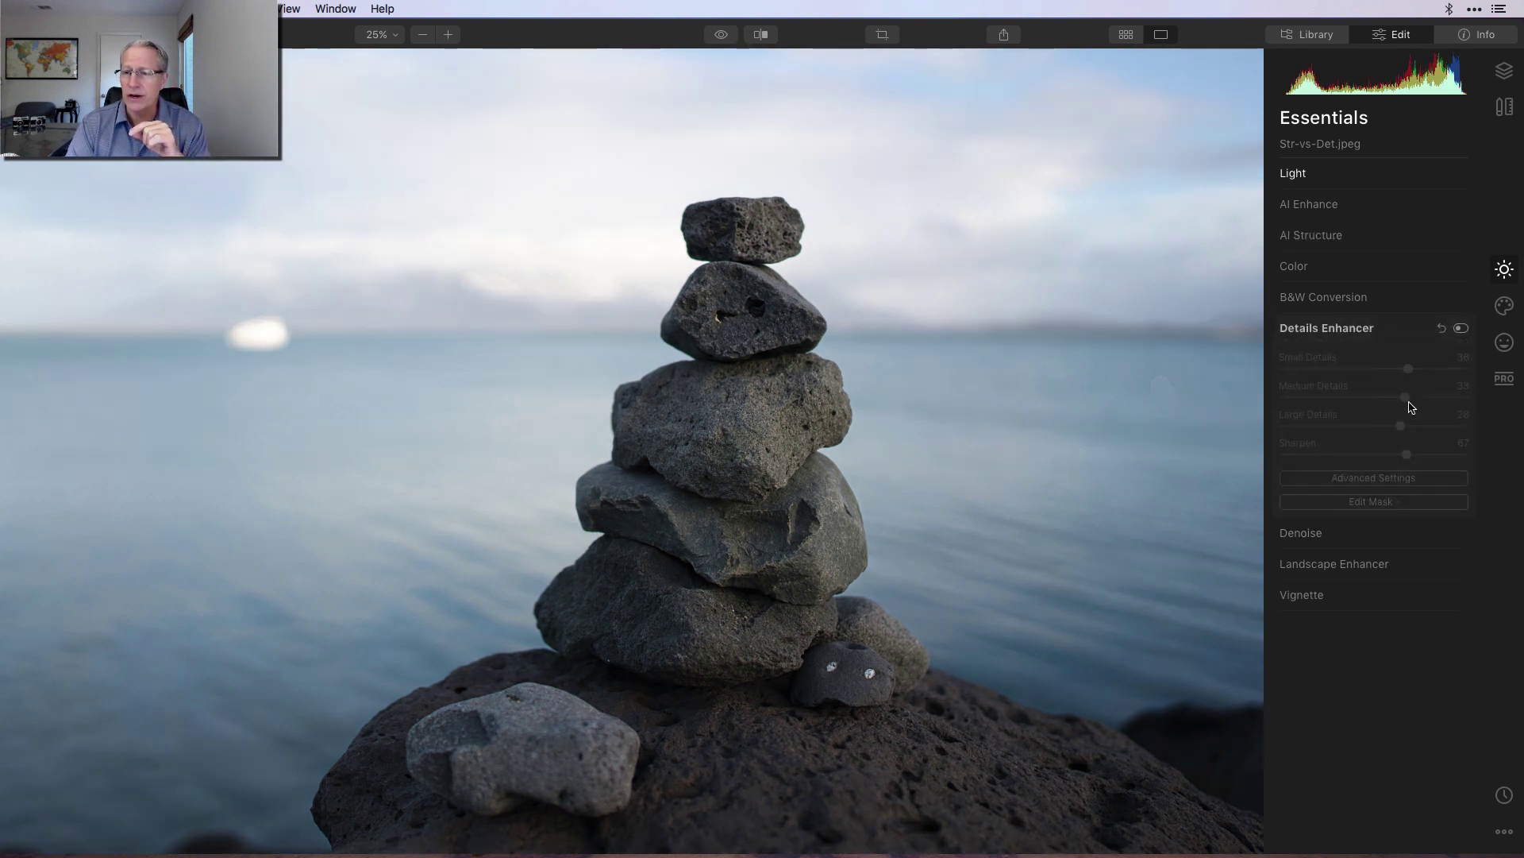
pyautogui.click(1462, 328)
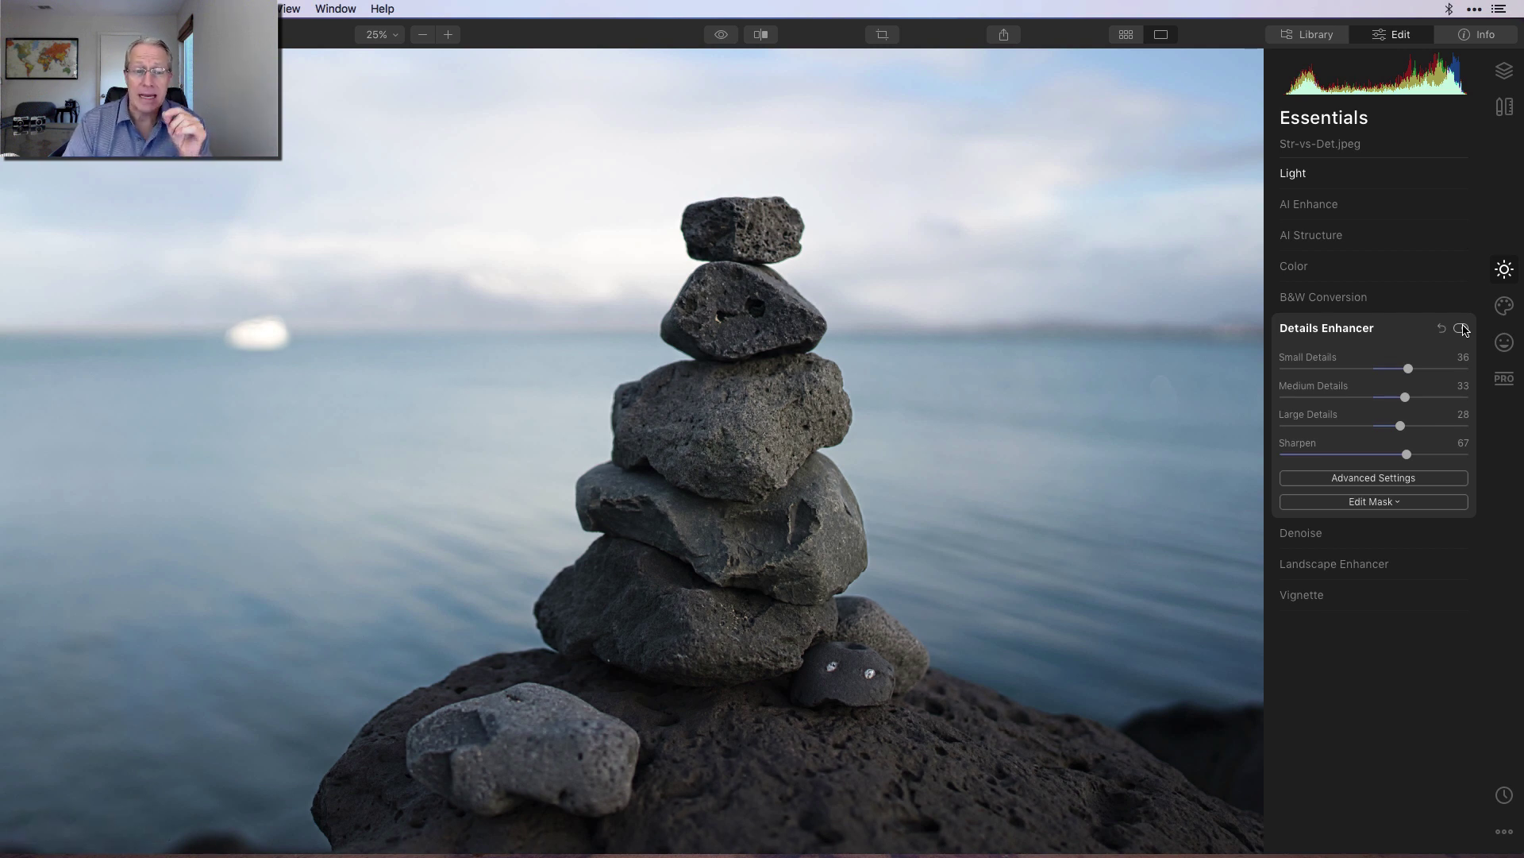
pyautogui.click(1462, 328)
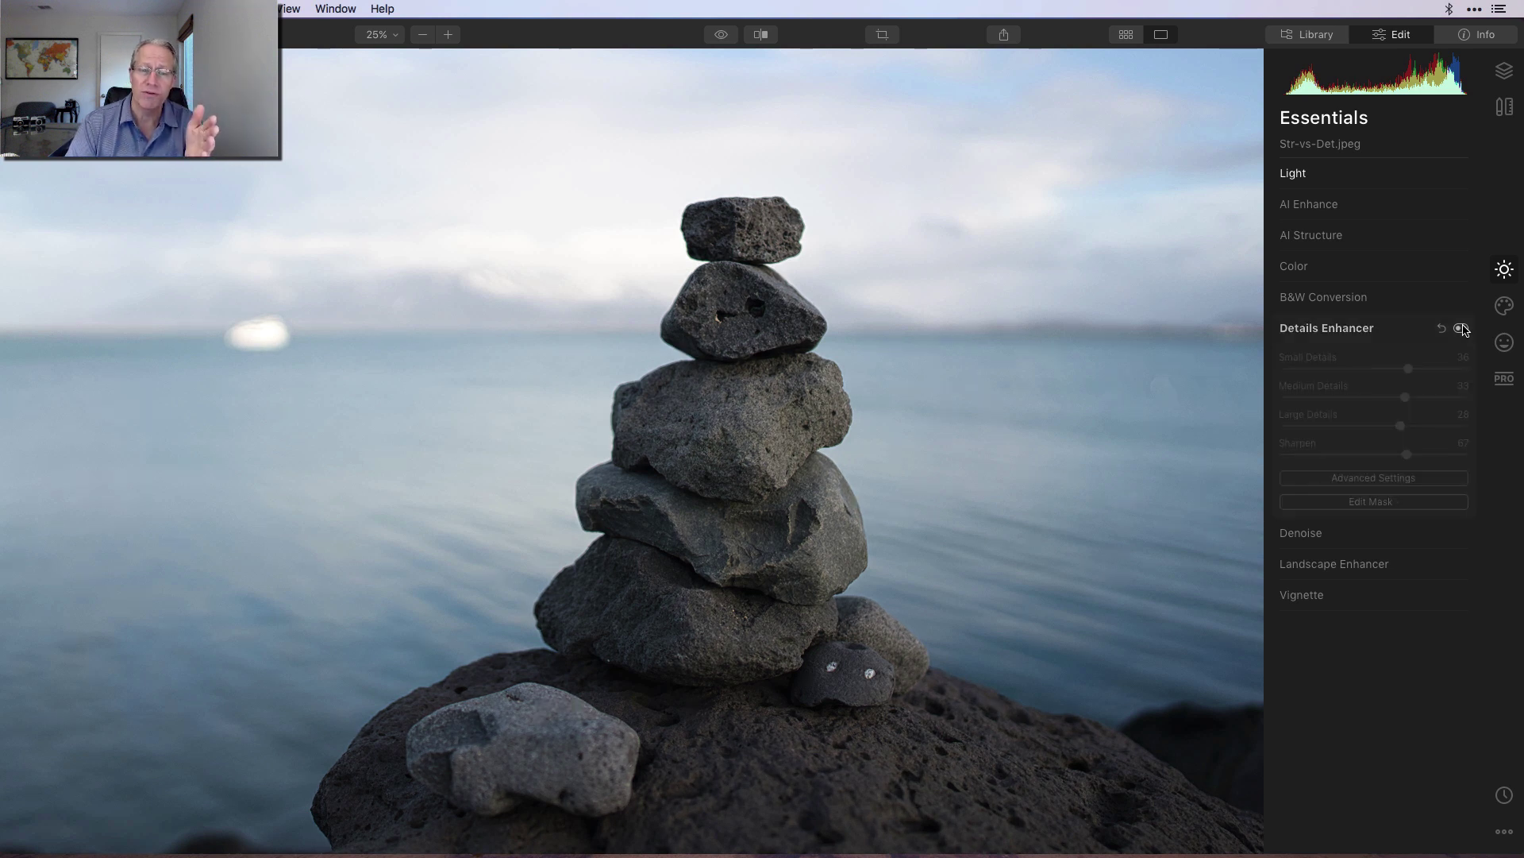
pyautogui.click(1462, 328)
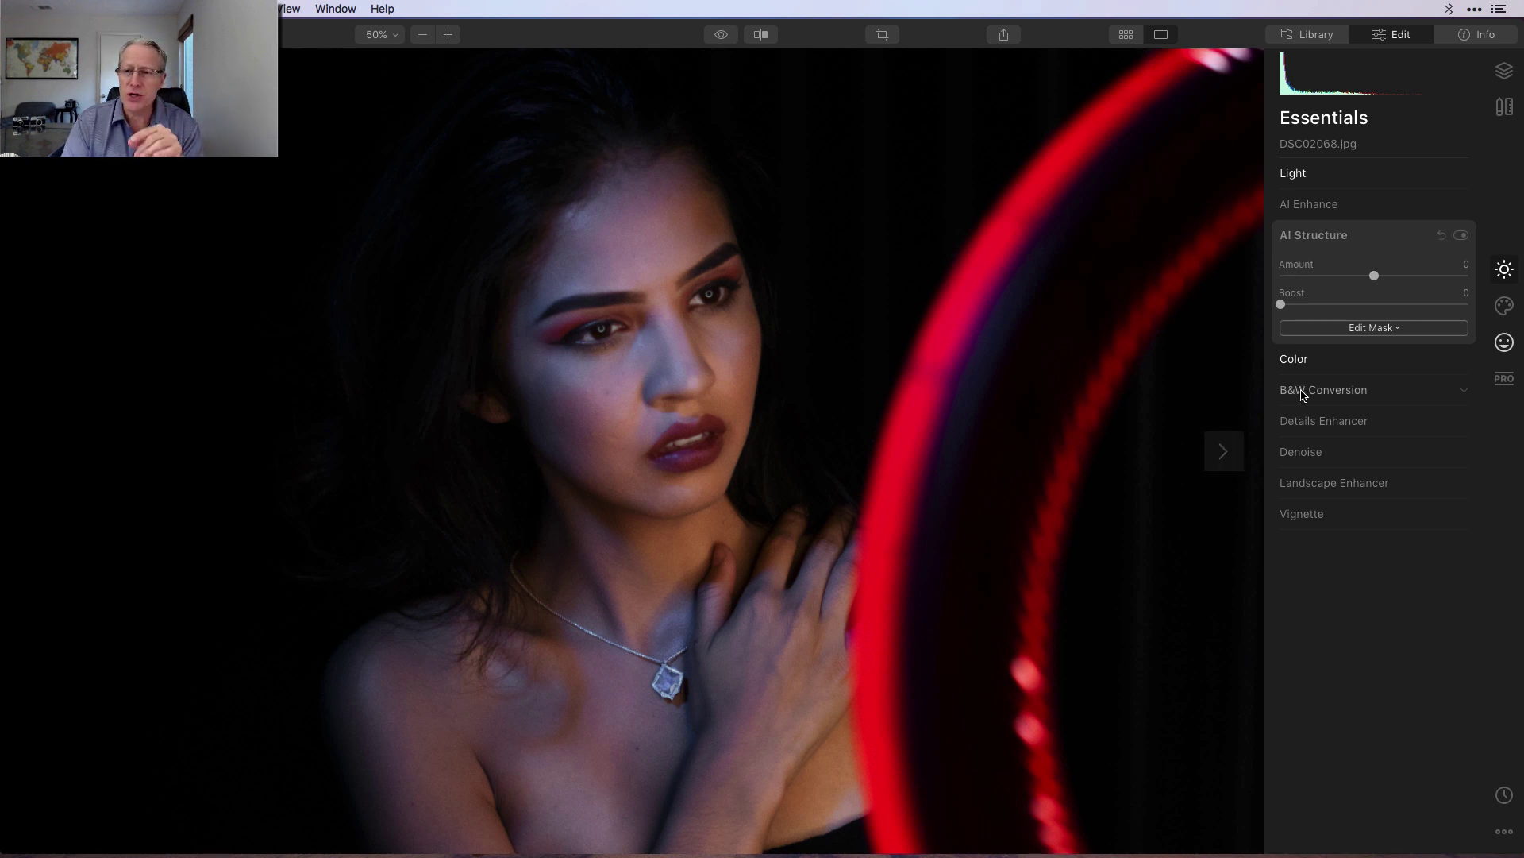
# Raise the AI Structure Amount to 86 on the red-ring portrait DSC02068.jpg
pyautogui.moveTo(1374, 275); pyautogui.dragTo(1461, 275)
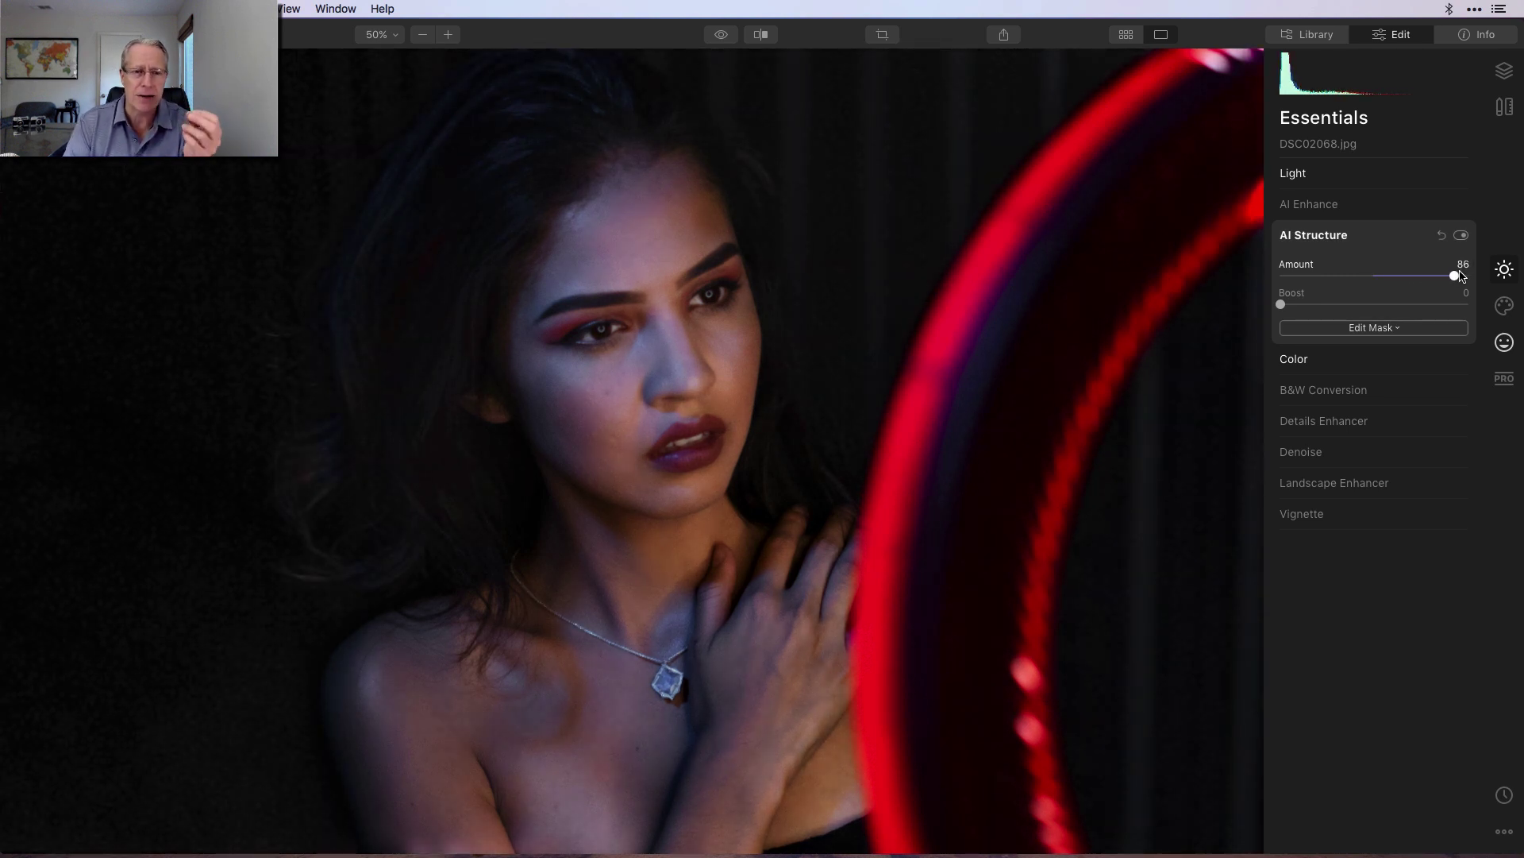
# Fit the portrait to the screen and compare it with AI Structure off and on
pyautogui.click(382, 36)
pyautogui.click(380, 57)
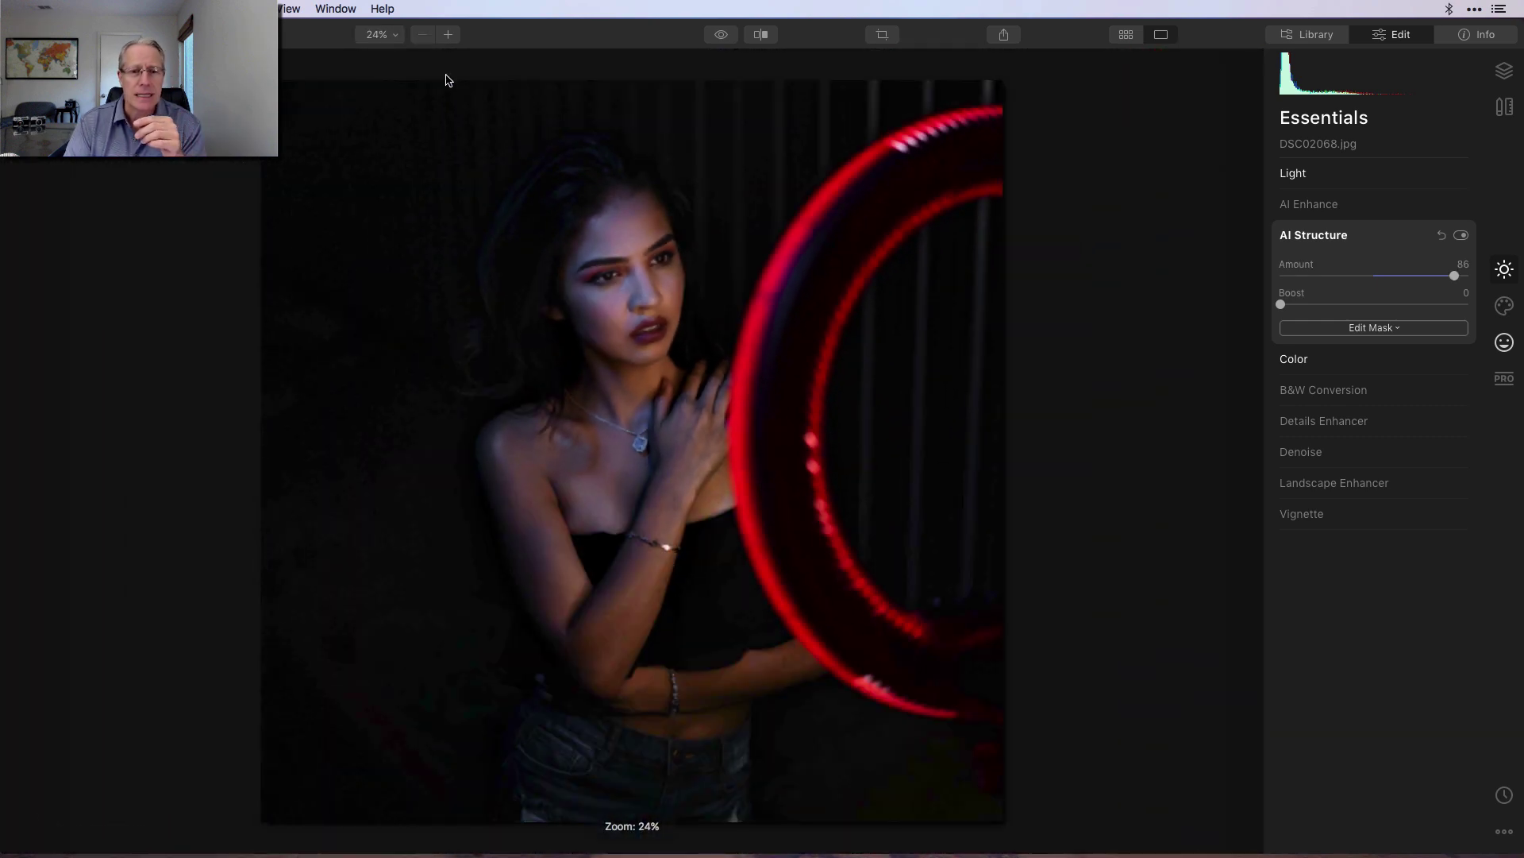
pyautogui.click(1461, 236)
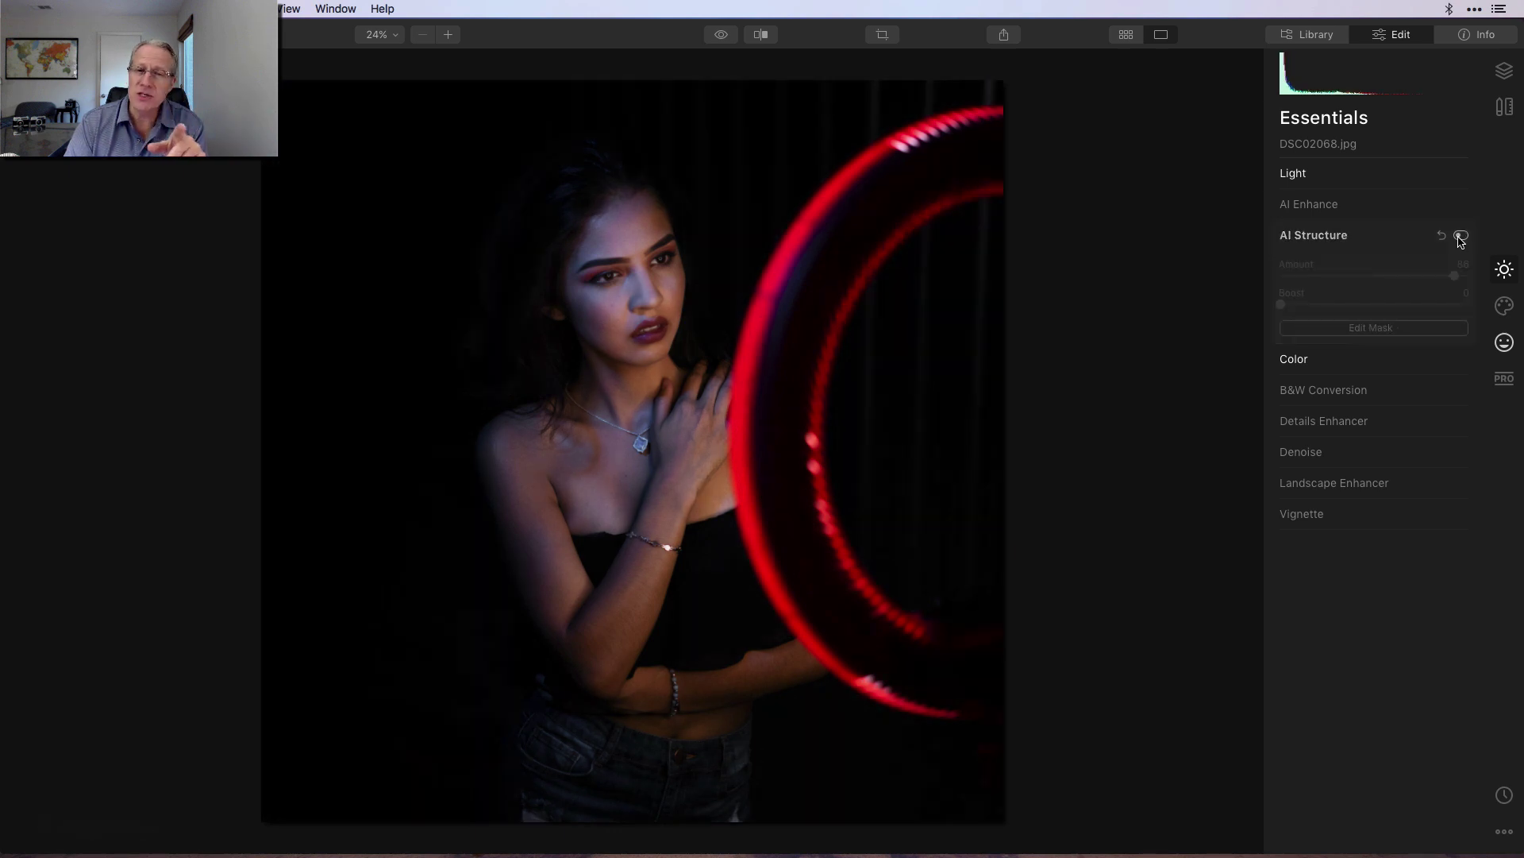
pyautogui.click(1461, 237)
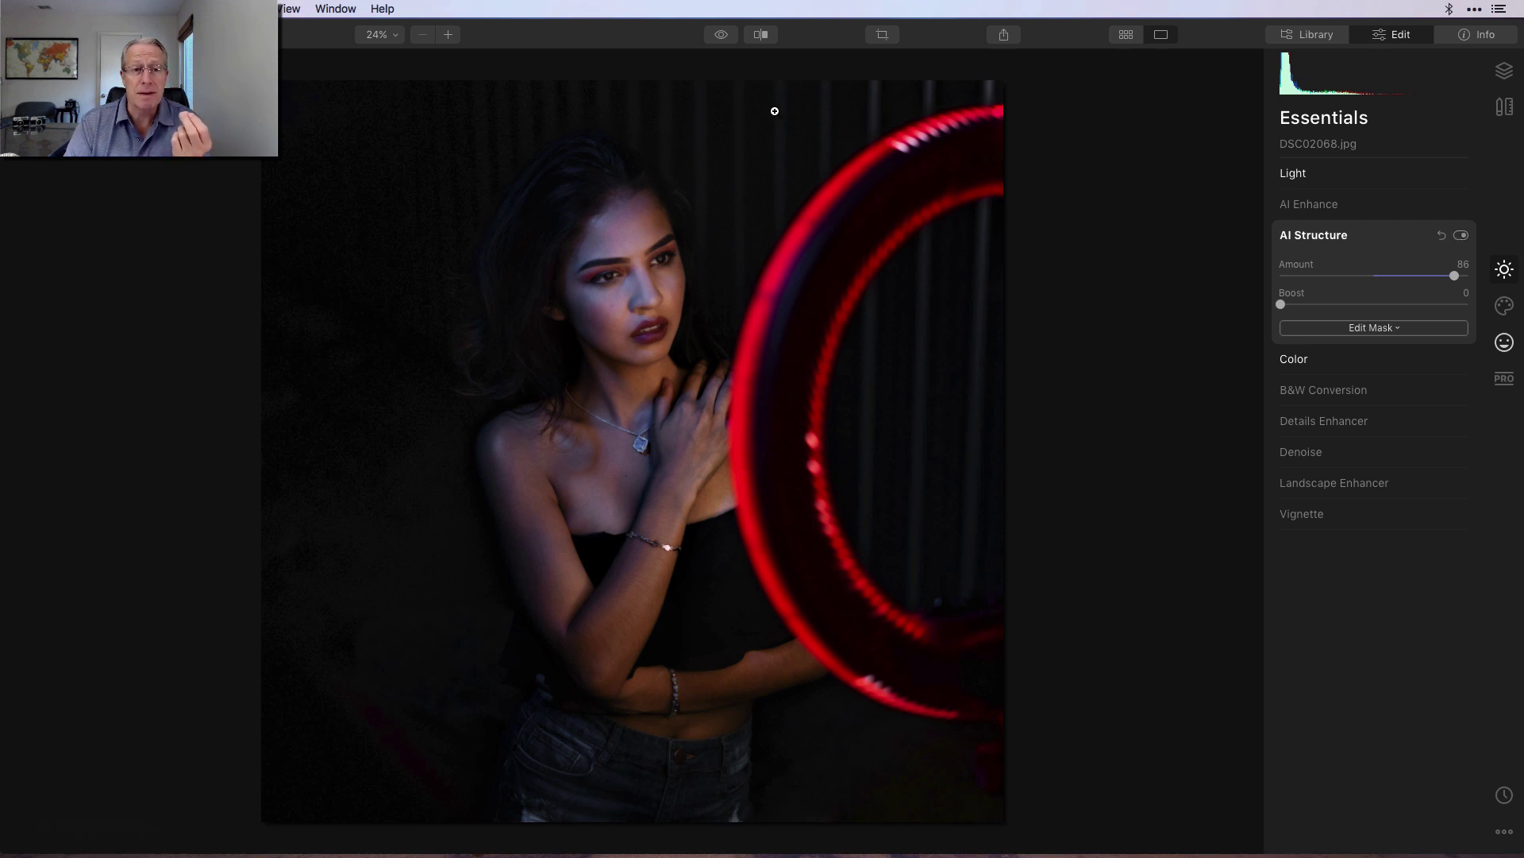
# At 50% zoom on the face, compare AI Structure off and on, leaving it off
pyautogui.click(449, 36)
pyautogui.click(448, 36)
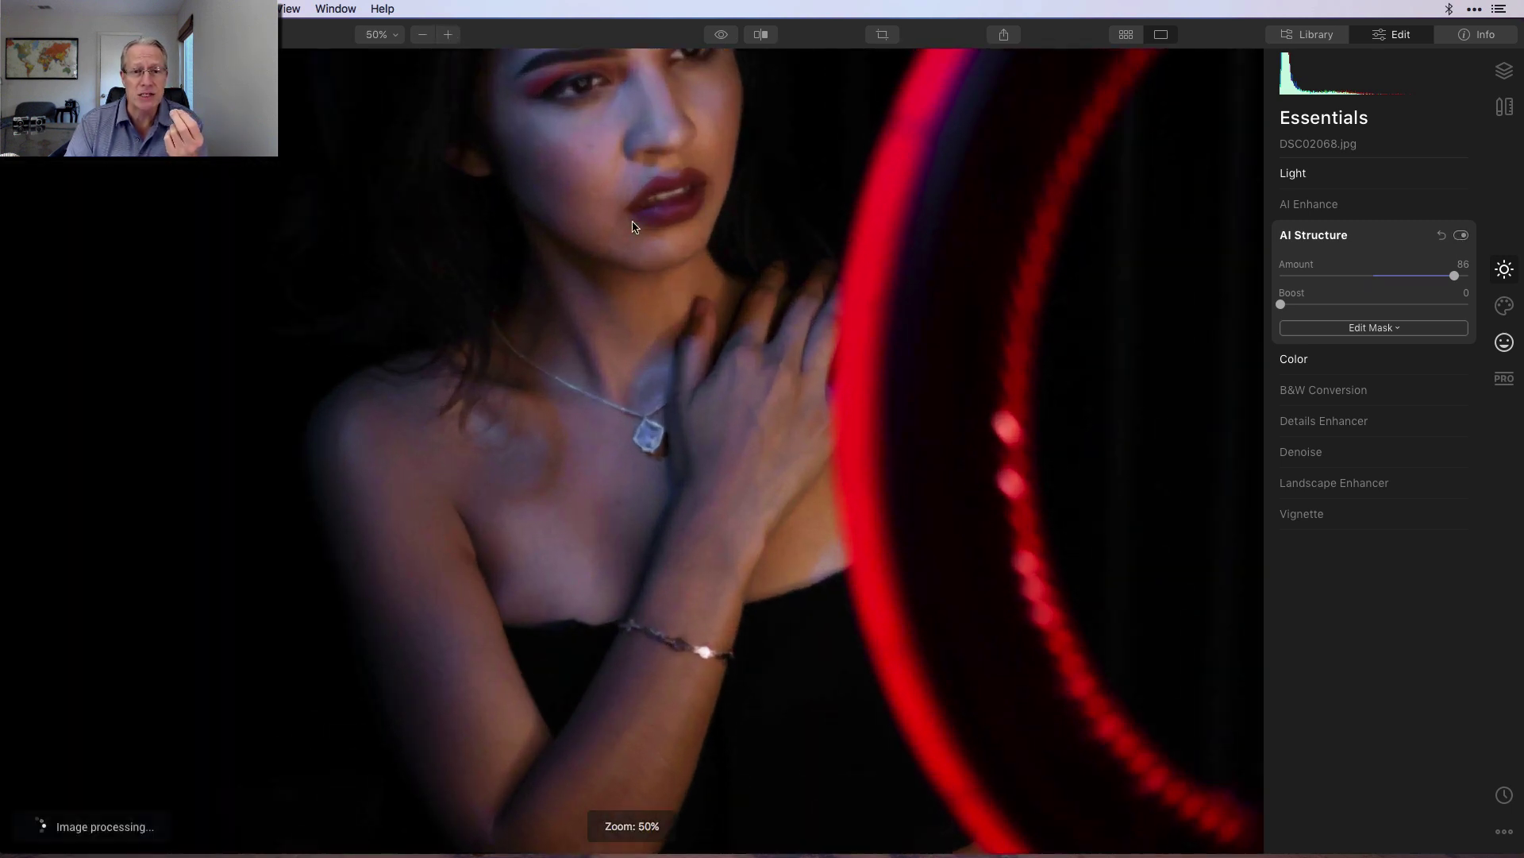
pyautogui.moveTo(651, 82); pyautogui.dragTo(667, 253)
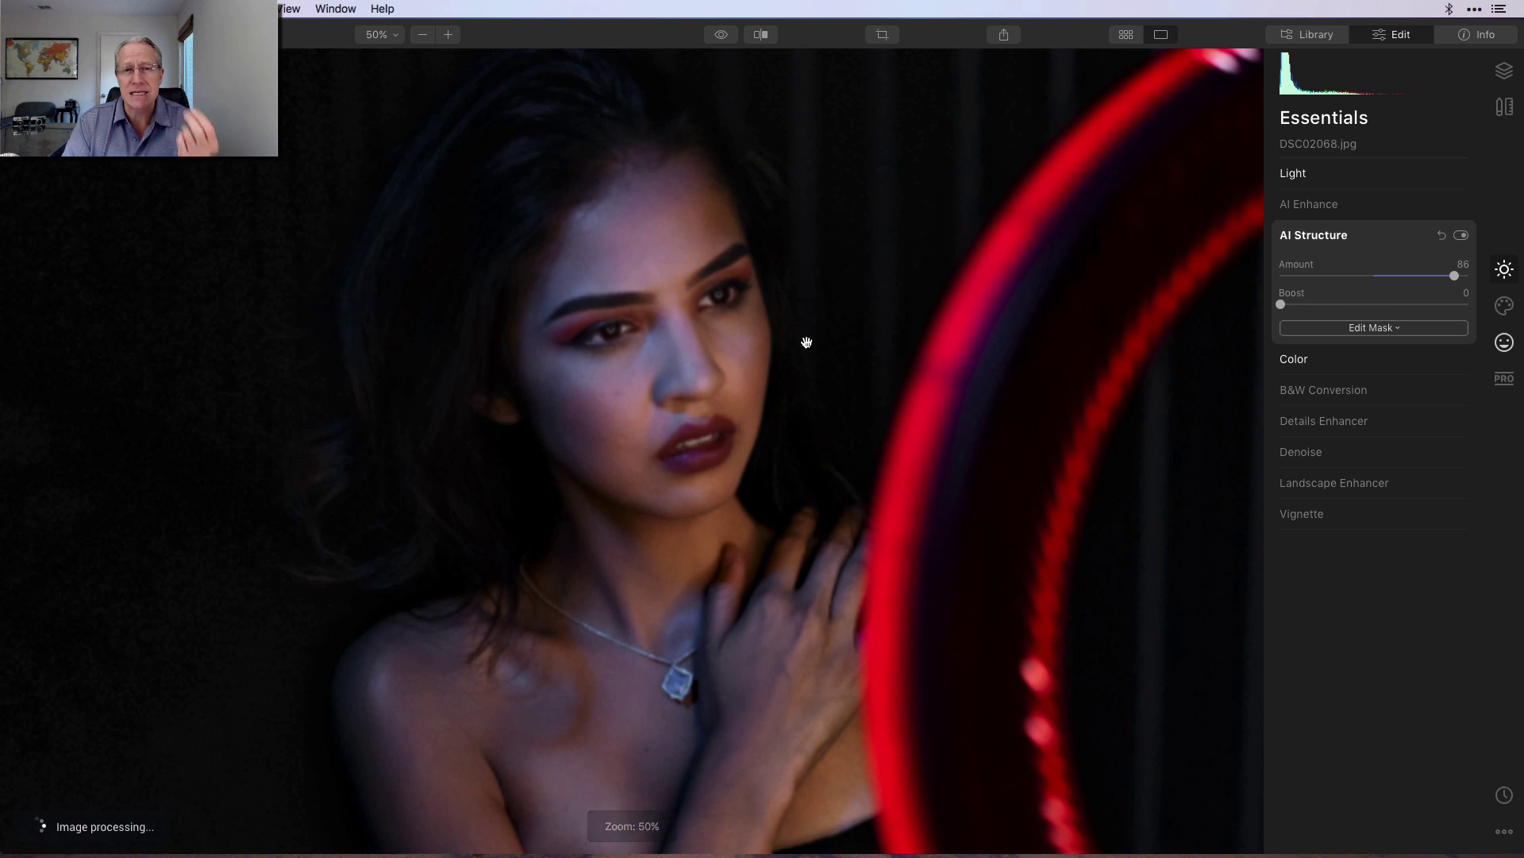
pyautogui.click(1461, 237)
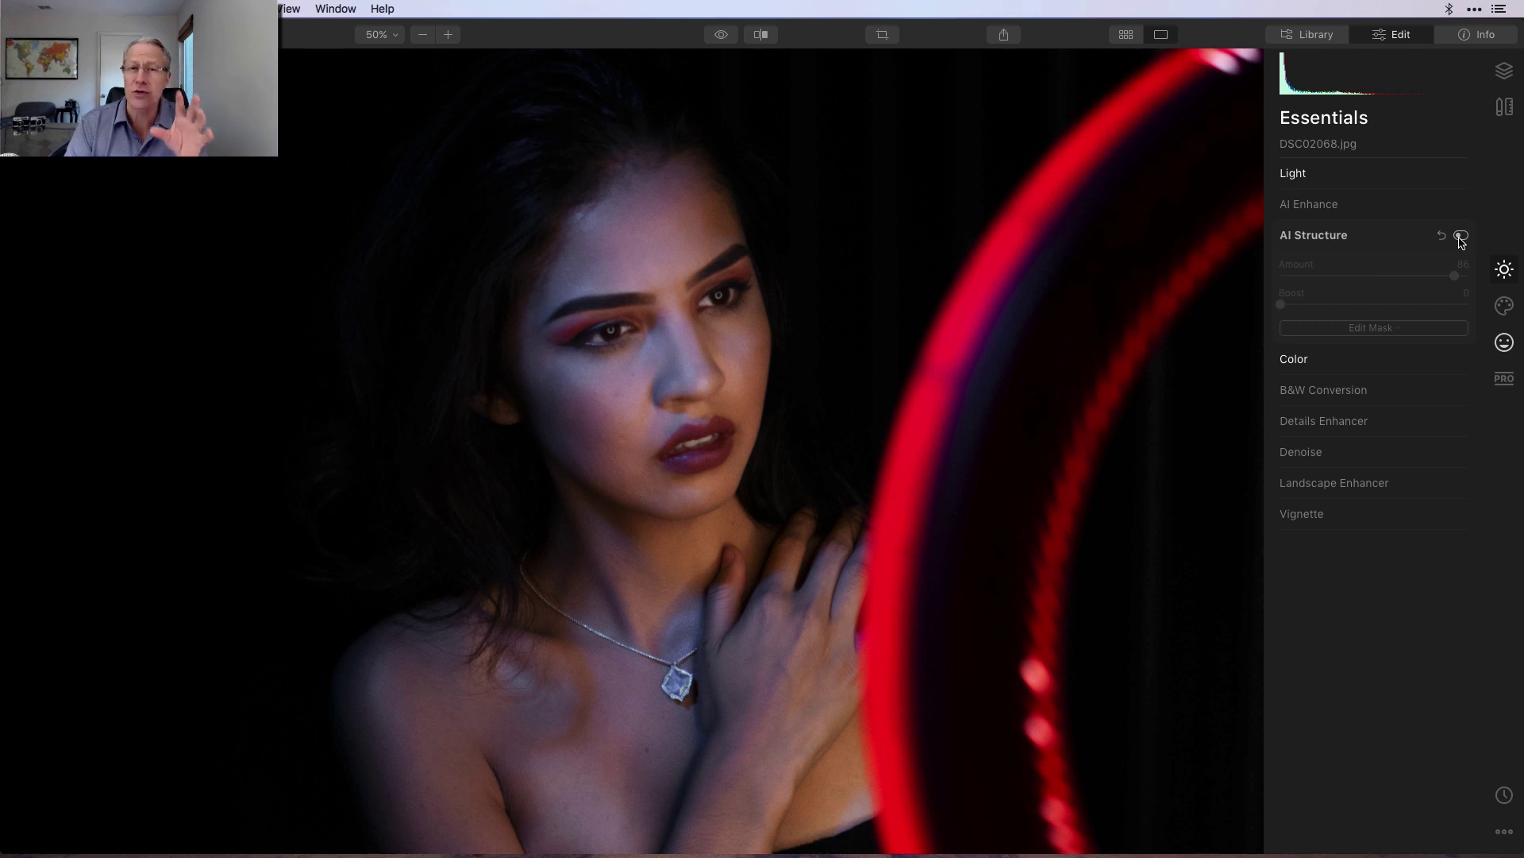
pyautogui.click(1461, 237)
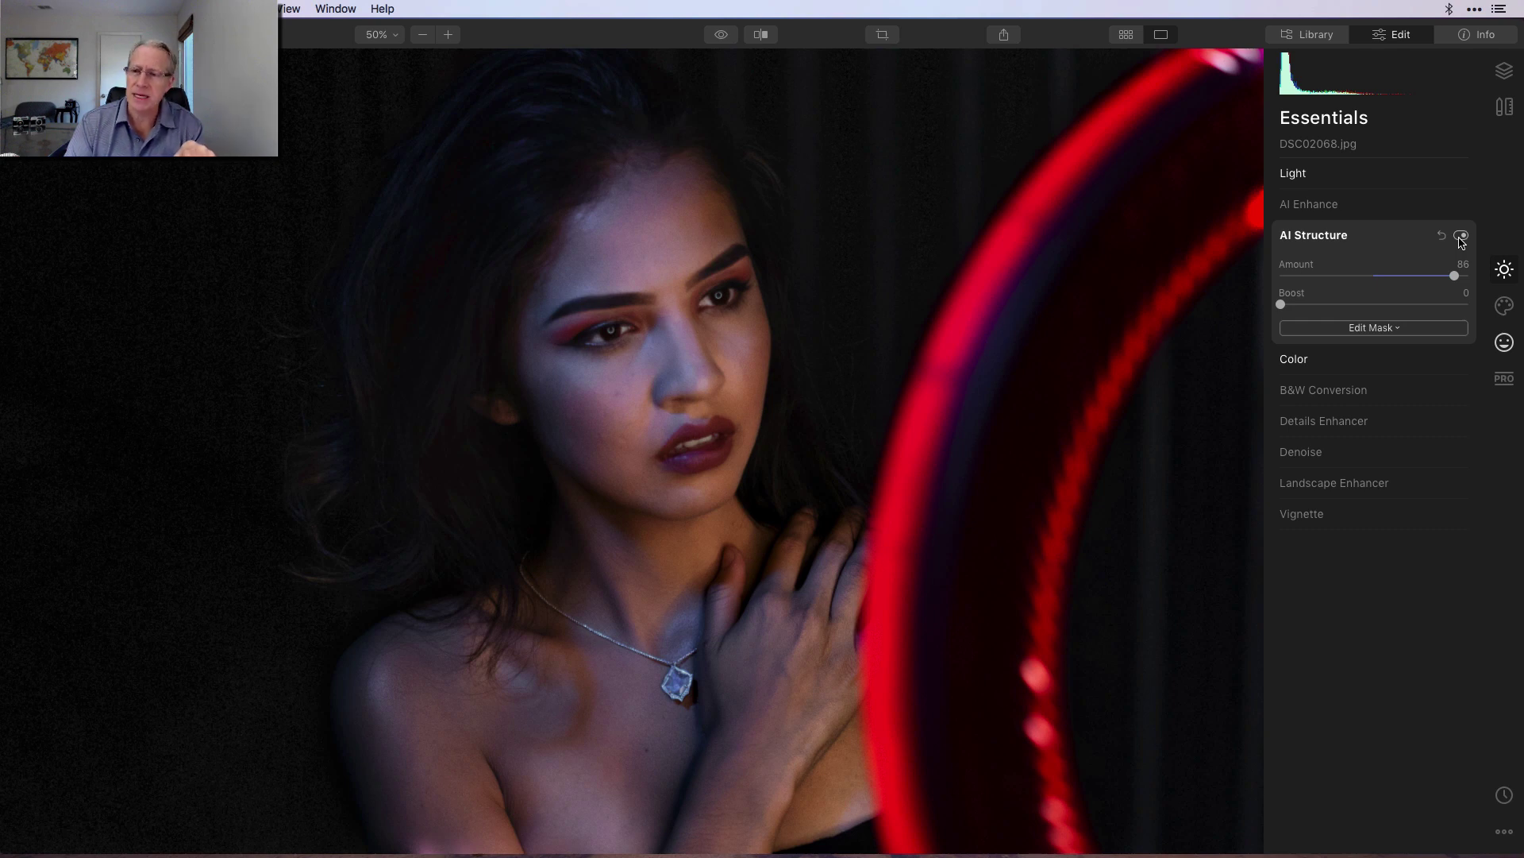
pyautogui.click(1461, 236)
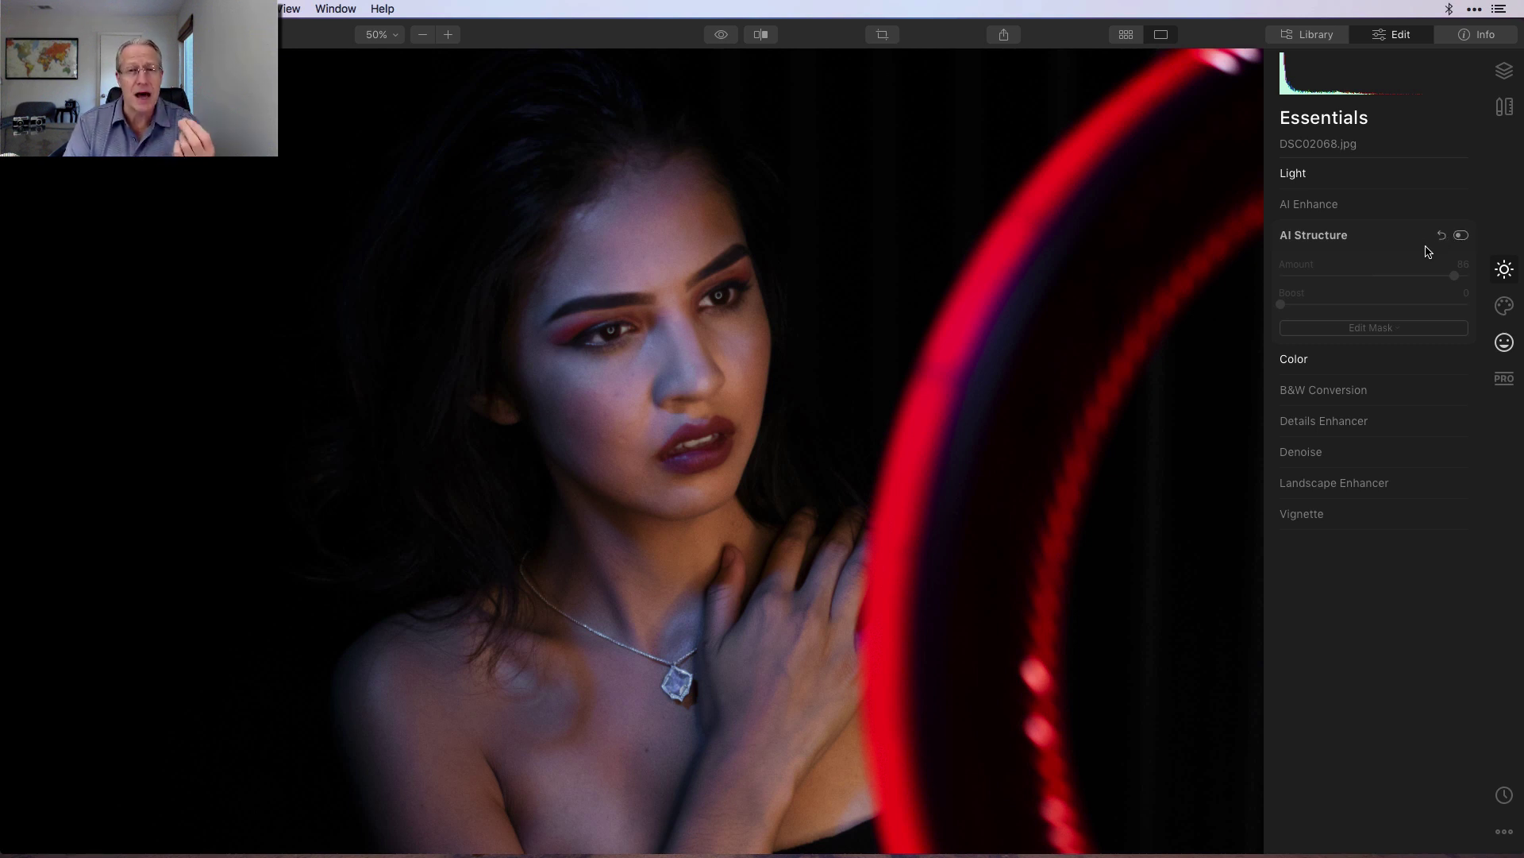
# Try raising Details Enhancer's Small Details, then reset its sliders to zero and collapse it
pyautogui.click(1386, 425)
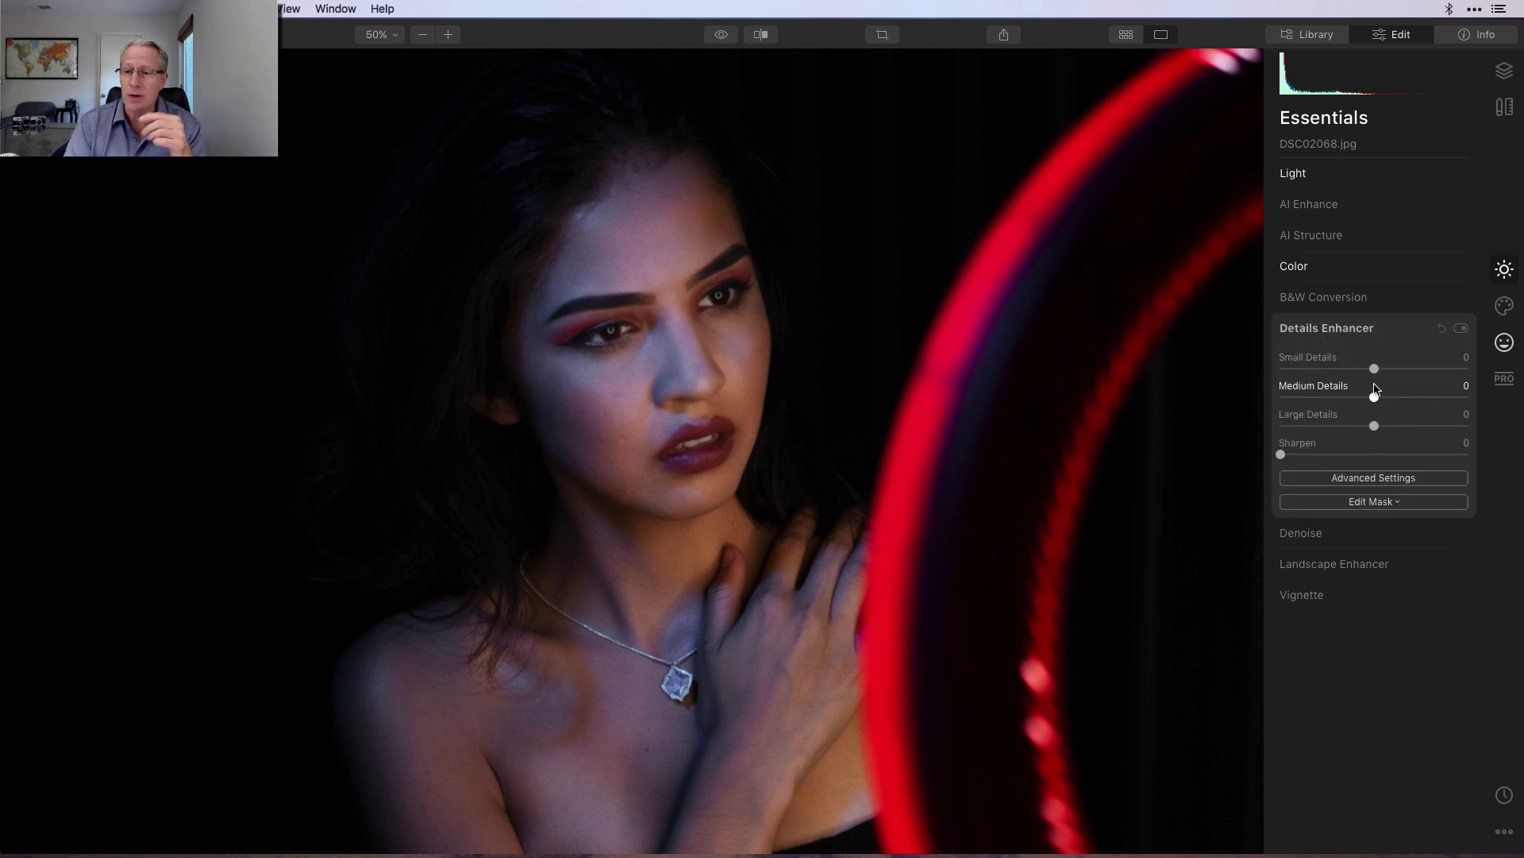
pyautogui.moveTo(1374, 369); pyautogui.dragTo(1399, 402)
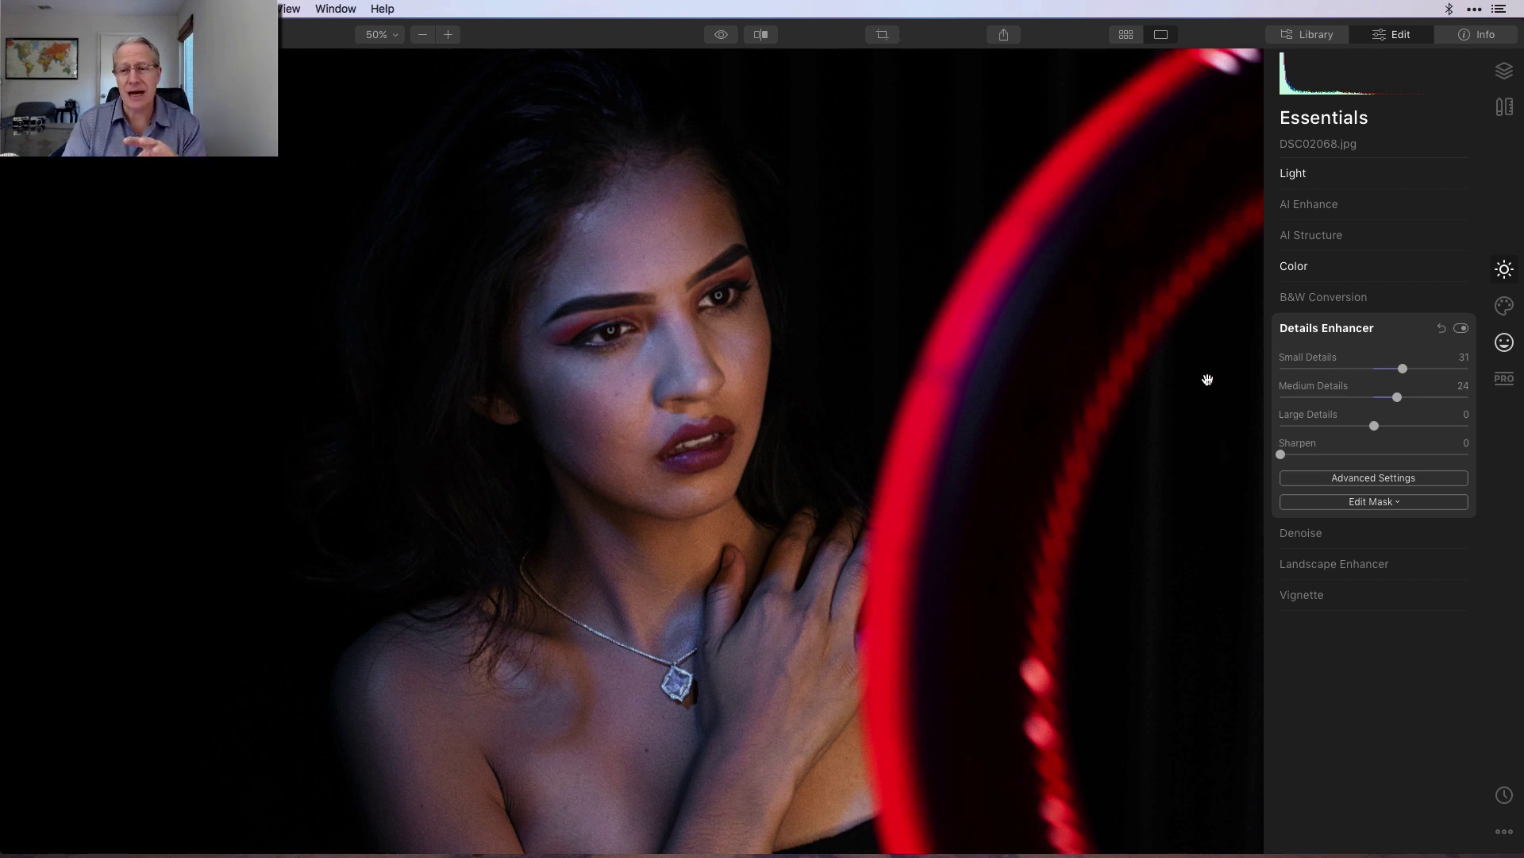
pyautogui.click(1443, 328)
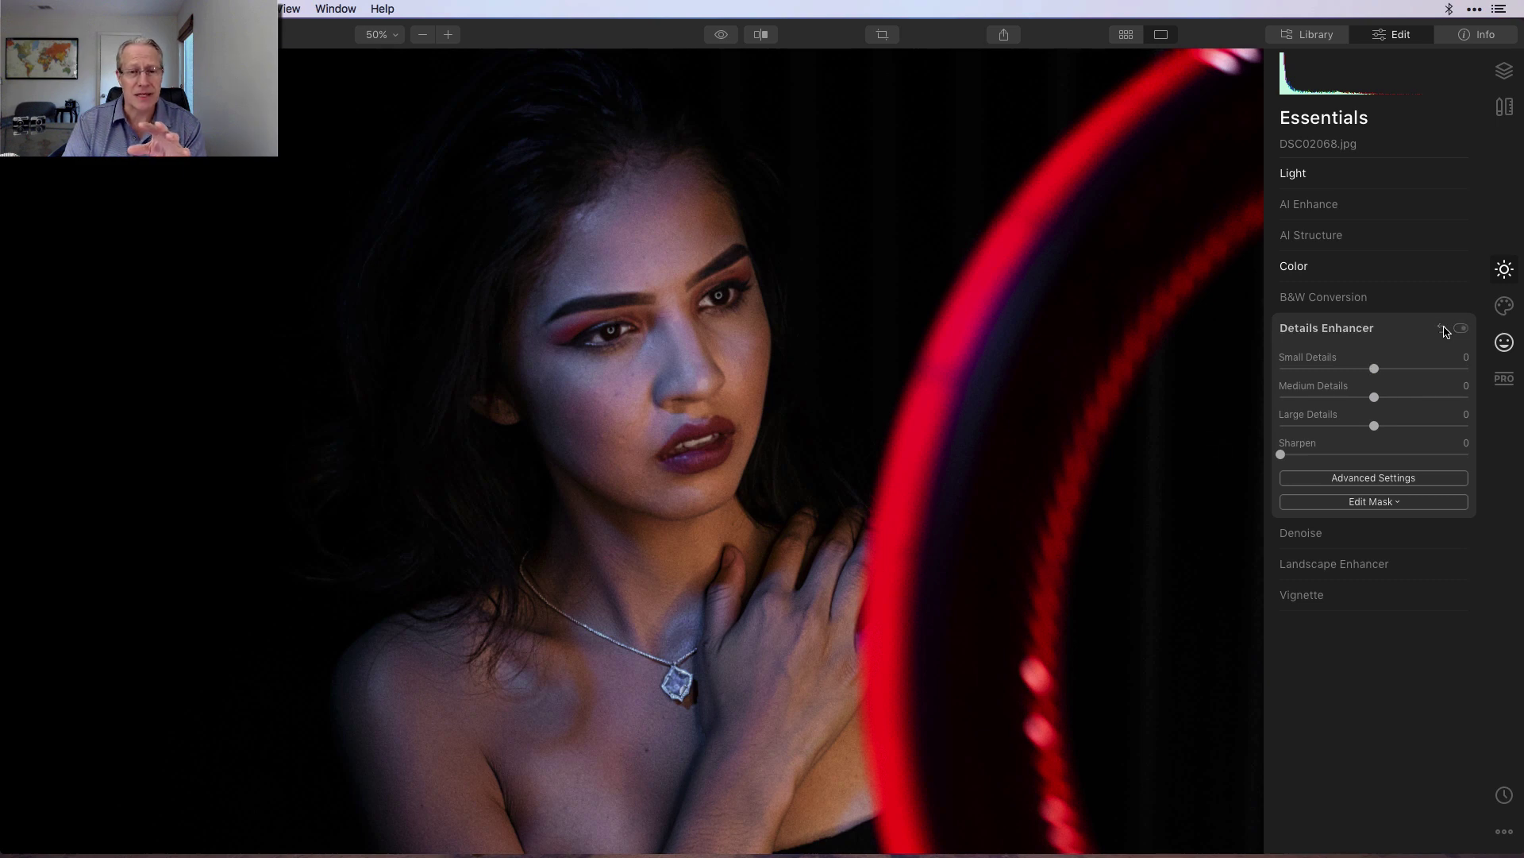
pyautogui.click(1395, 335)
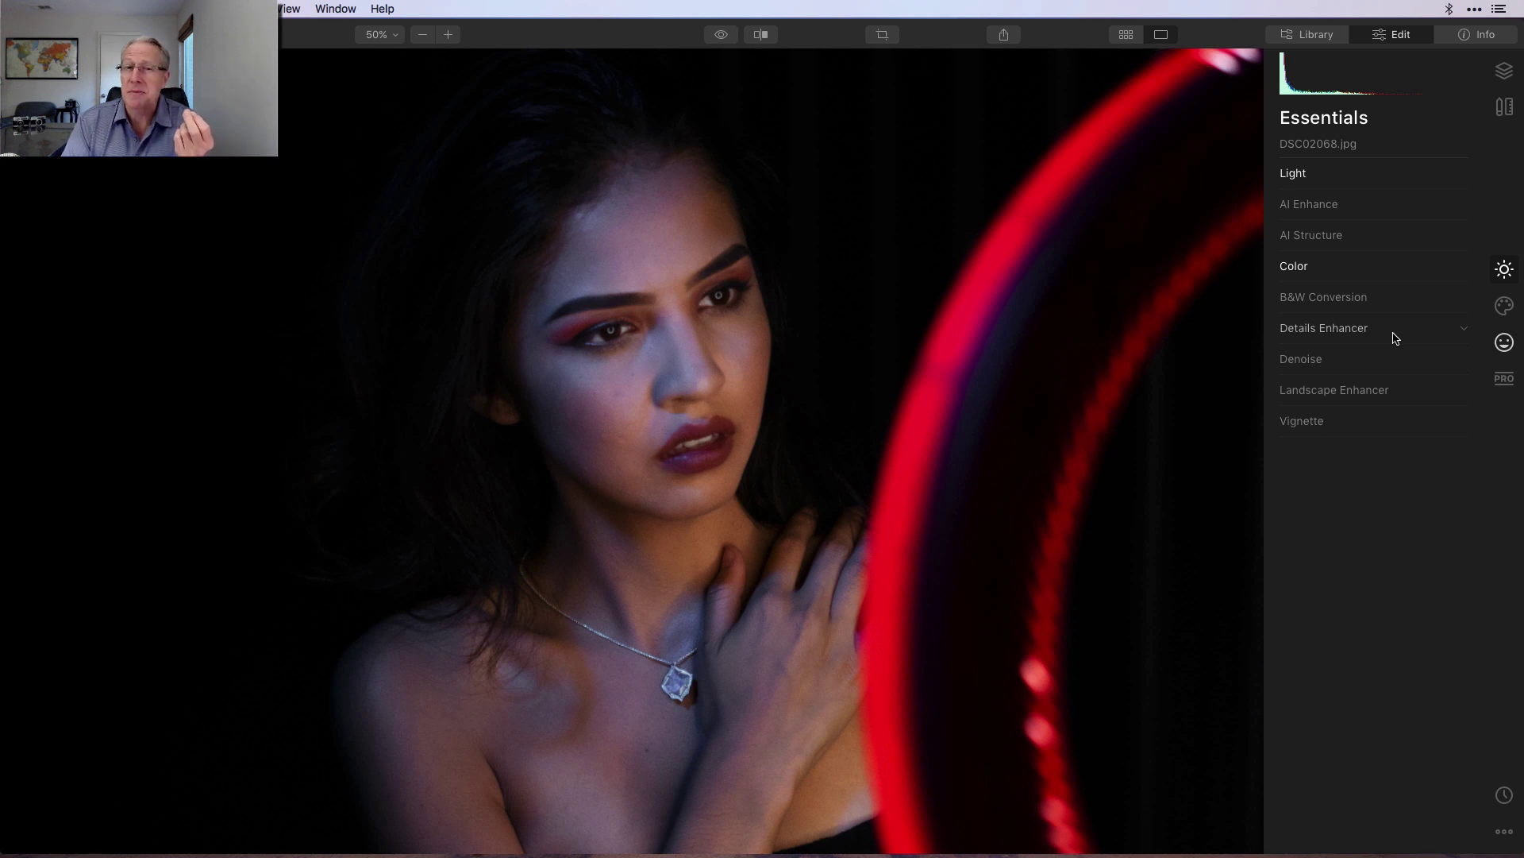
# Reset AI Structure to Amount 0 and Boost 0 and collapse its panel
pyautogui.click(1354, 235)
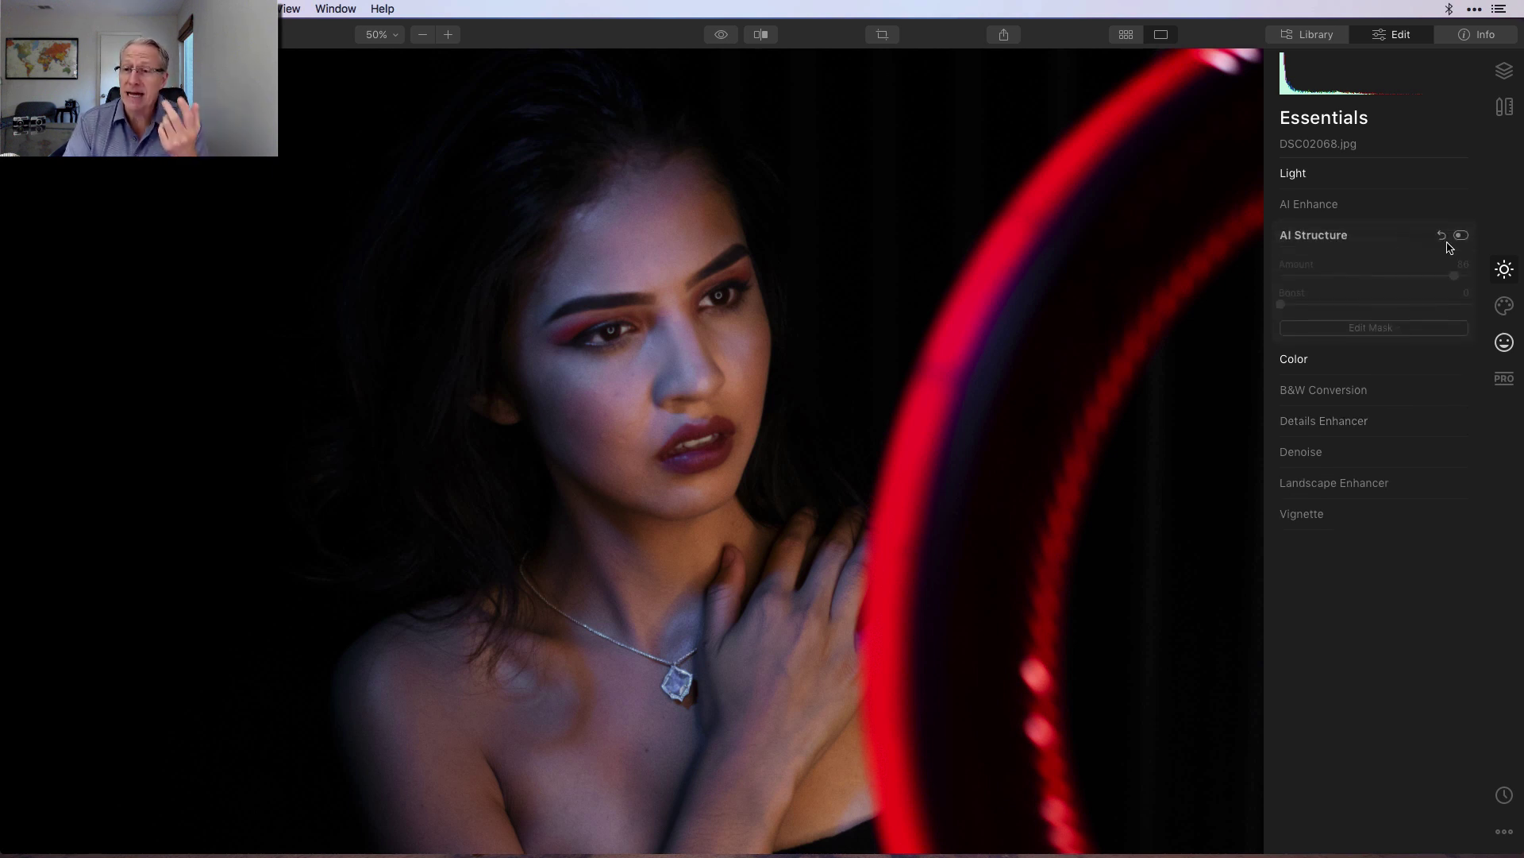
pyautogui.click(1461, 236)
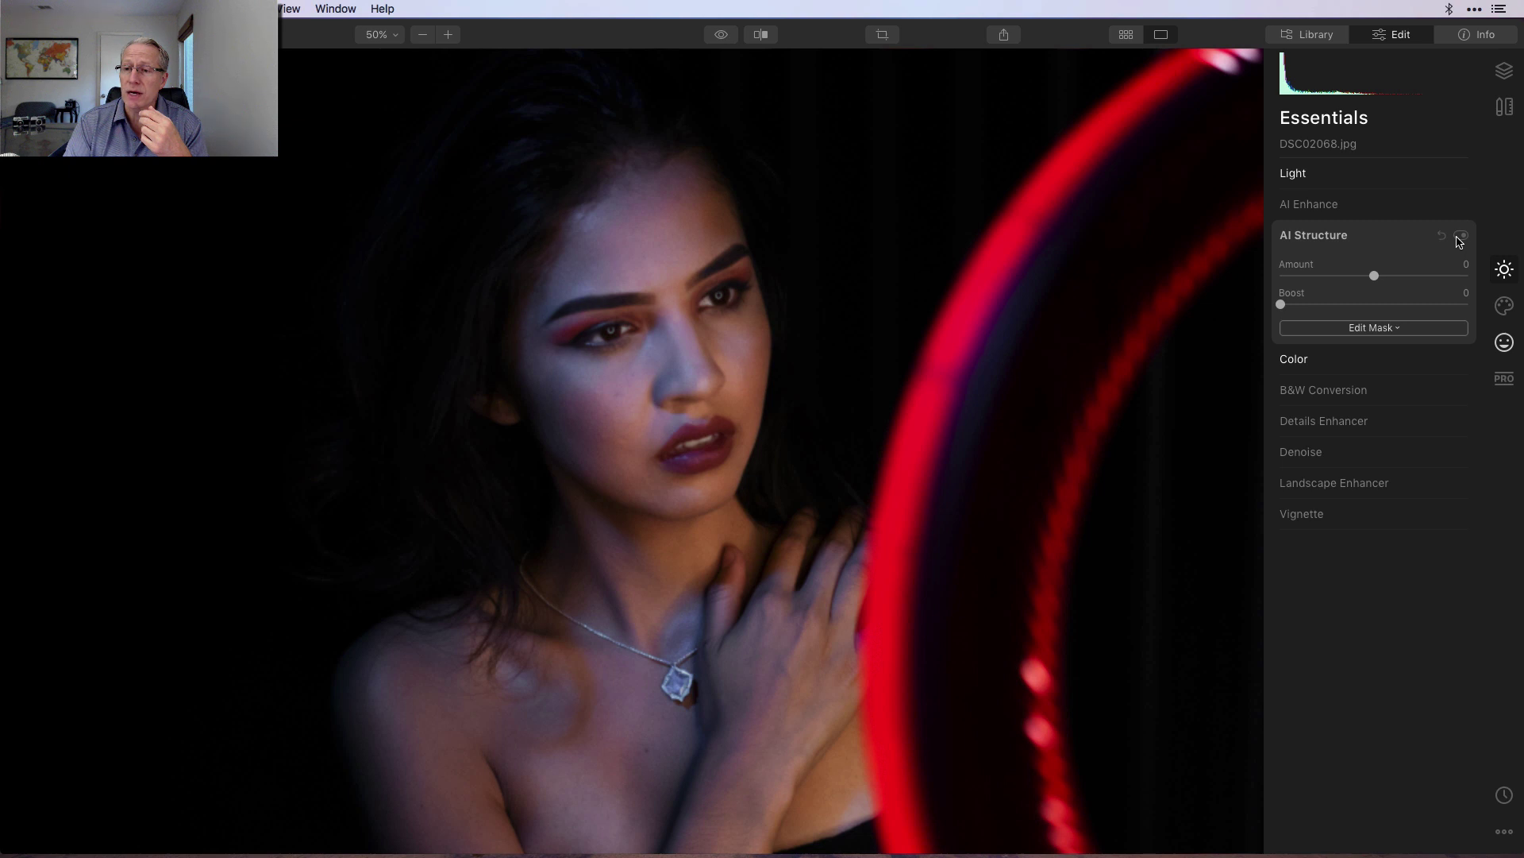
pyautogui.click(1397, 239)
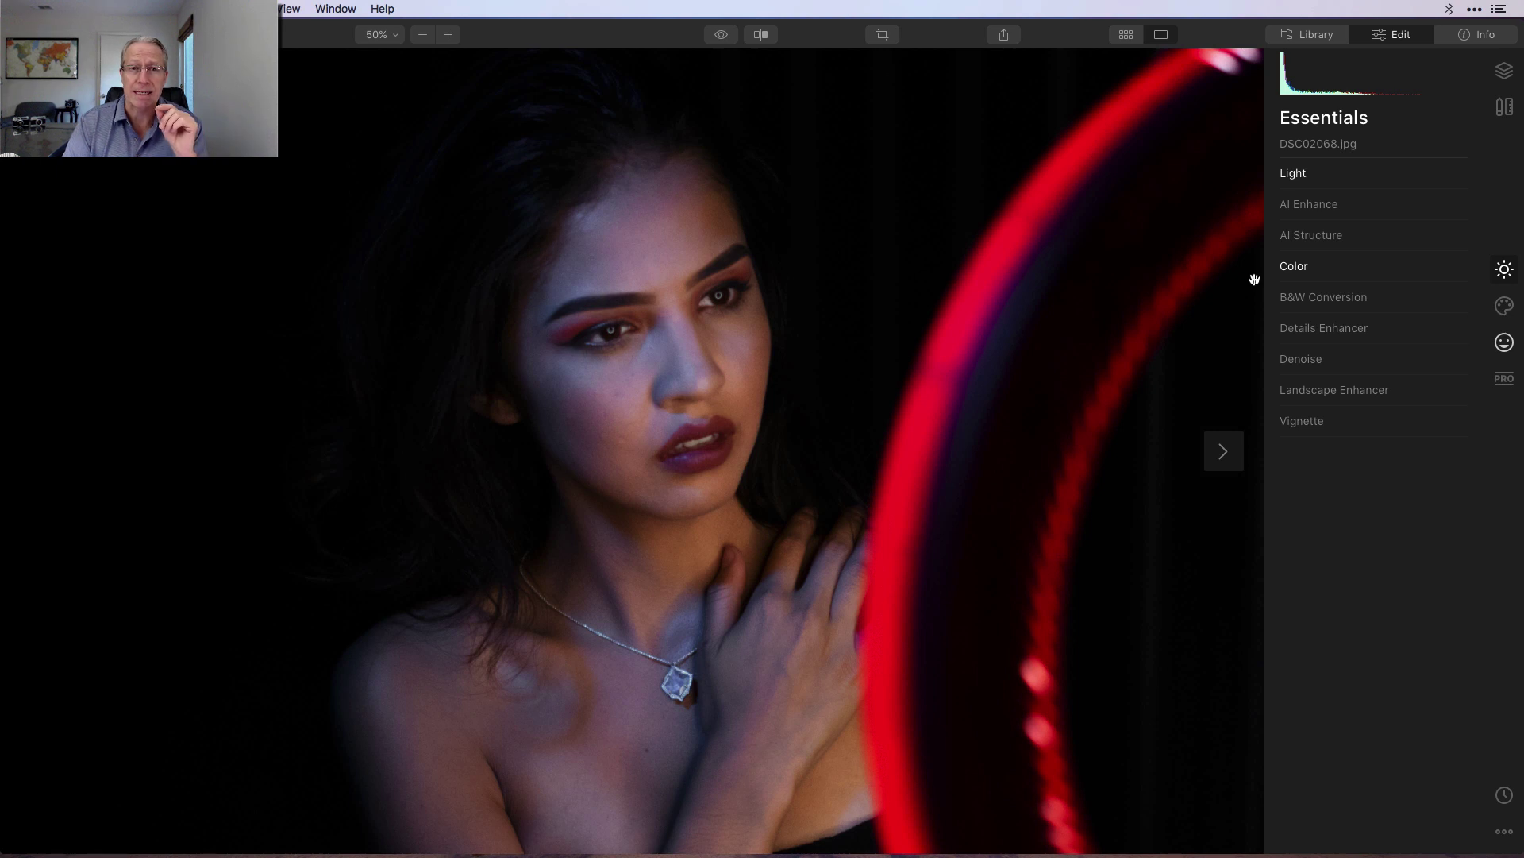
# Open DSC09679.arw, set AI Structure Amount to 100, and zoom to 100% on the face
pyautogui.click(1224, 451)
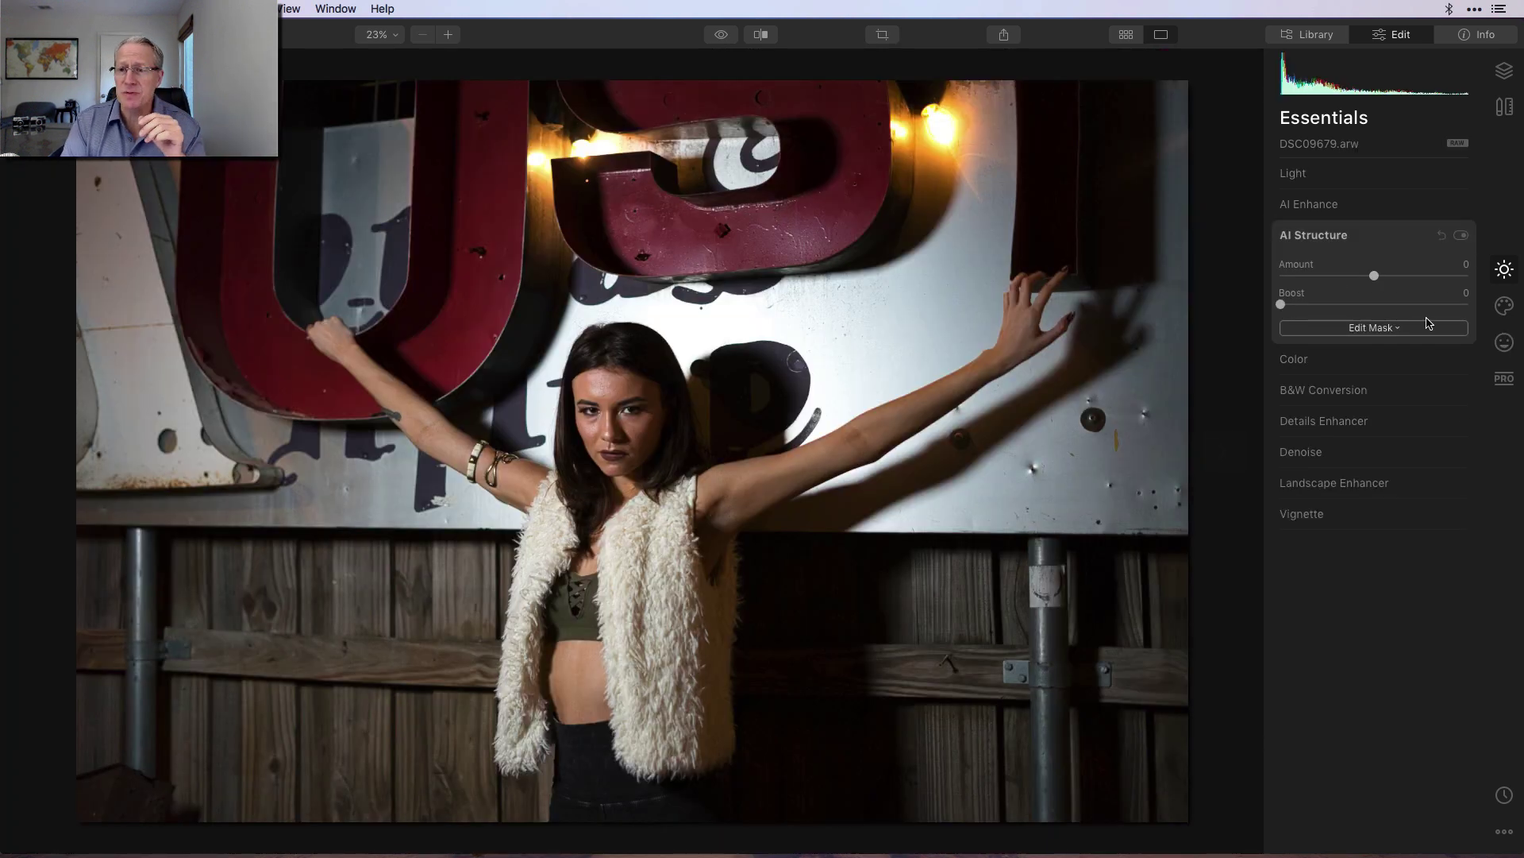
pyautogui.moveTo(1375, 275); pyautogui.dragTo(1490, 268)
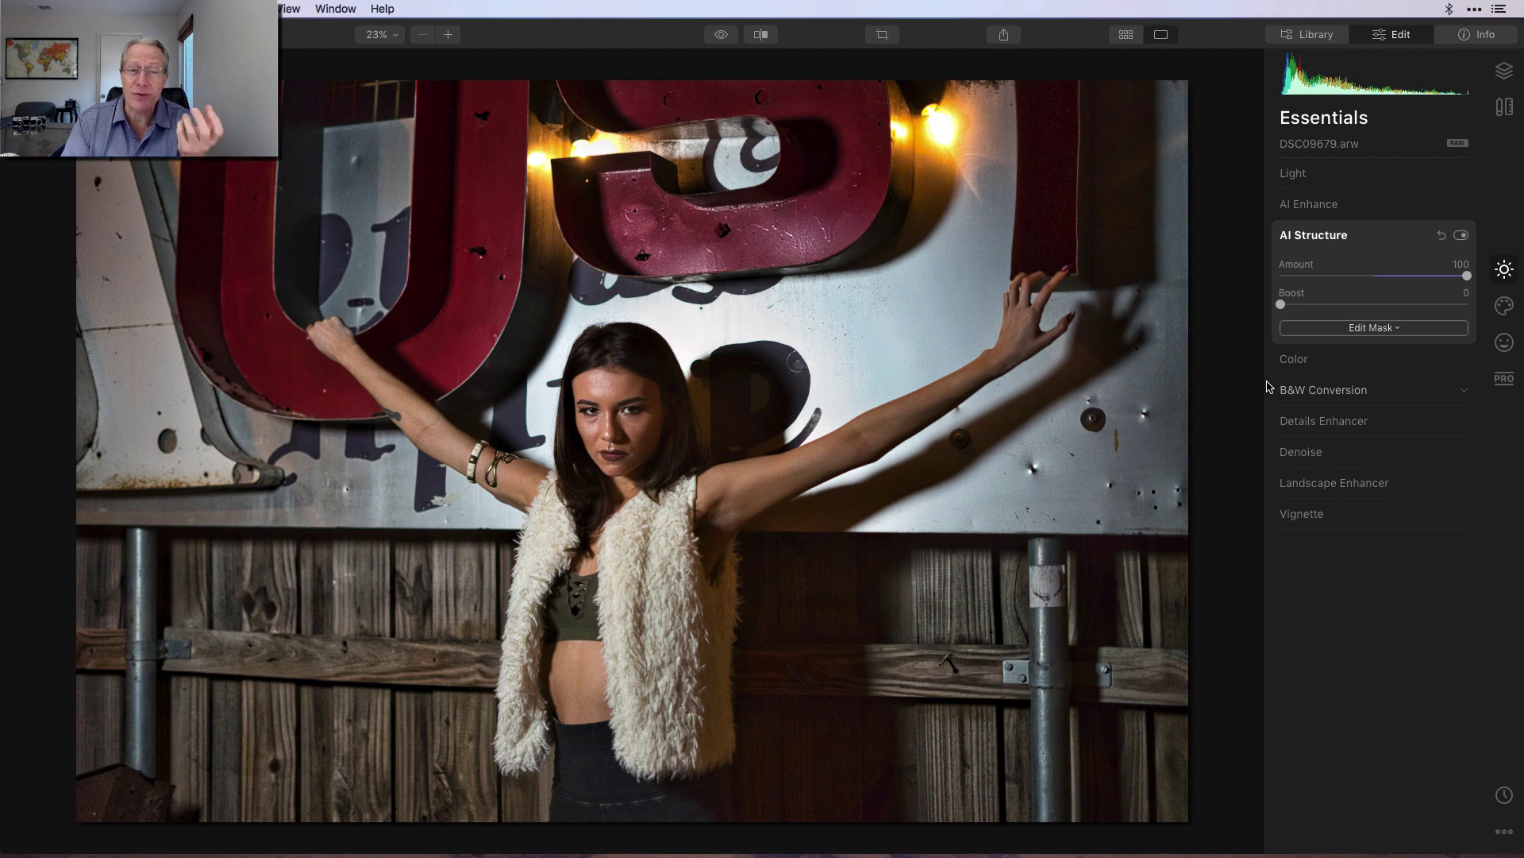
pyautogui.click(450, 35)
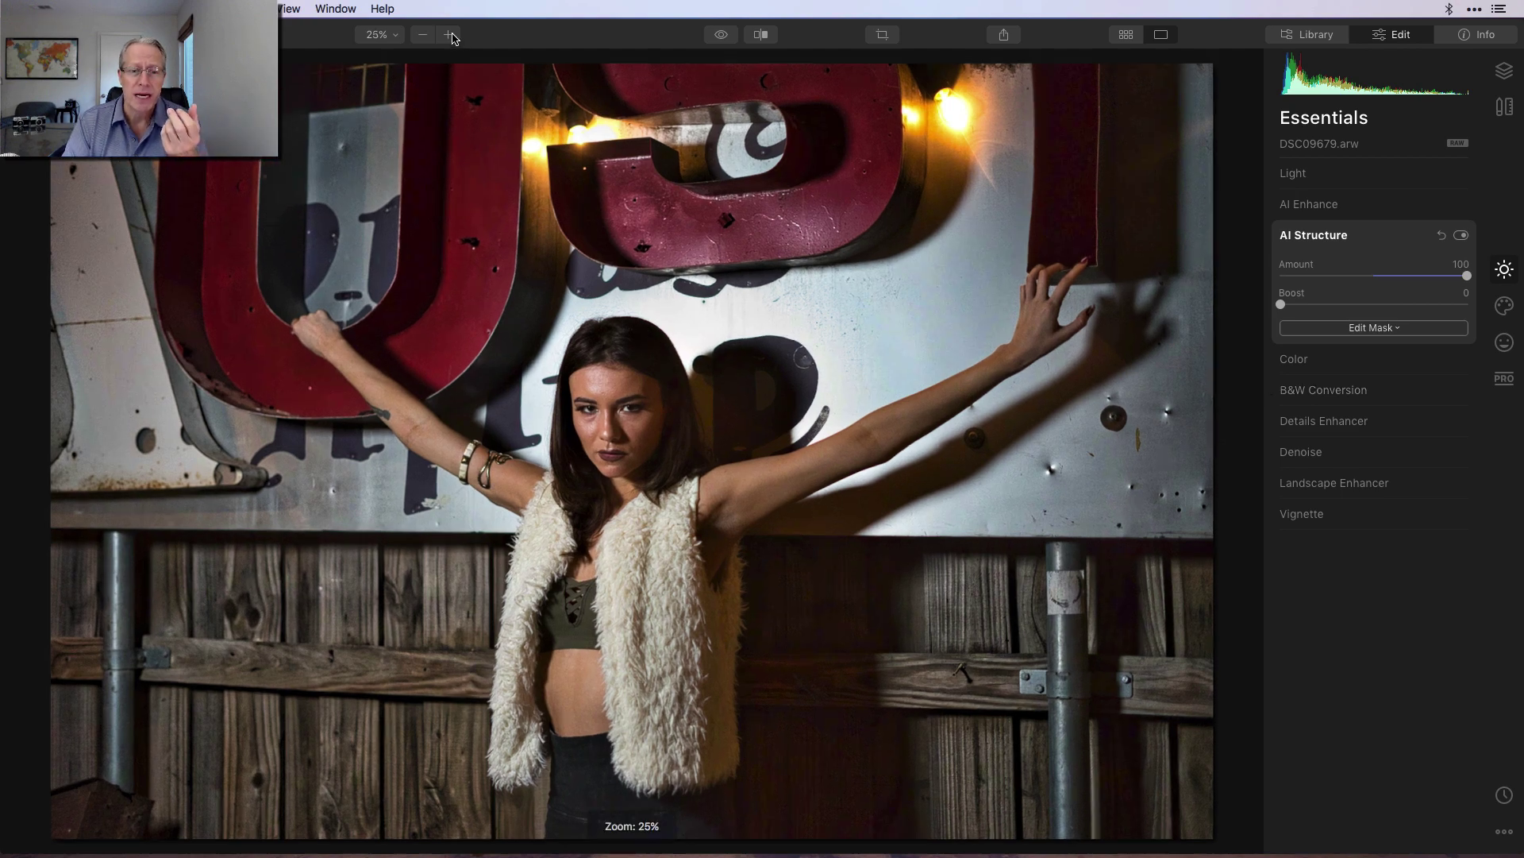
pyautogui.click(449, 35)
pyautogui.click(450, 35)
pyautogui.scroll(3, 524, 294)
pyautogui.hscroll(-3, 524, 293)
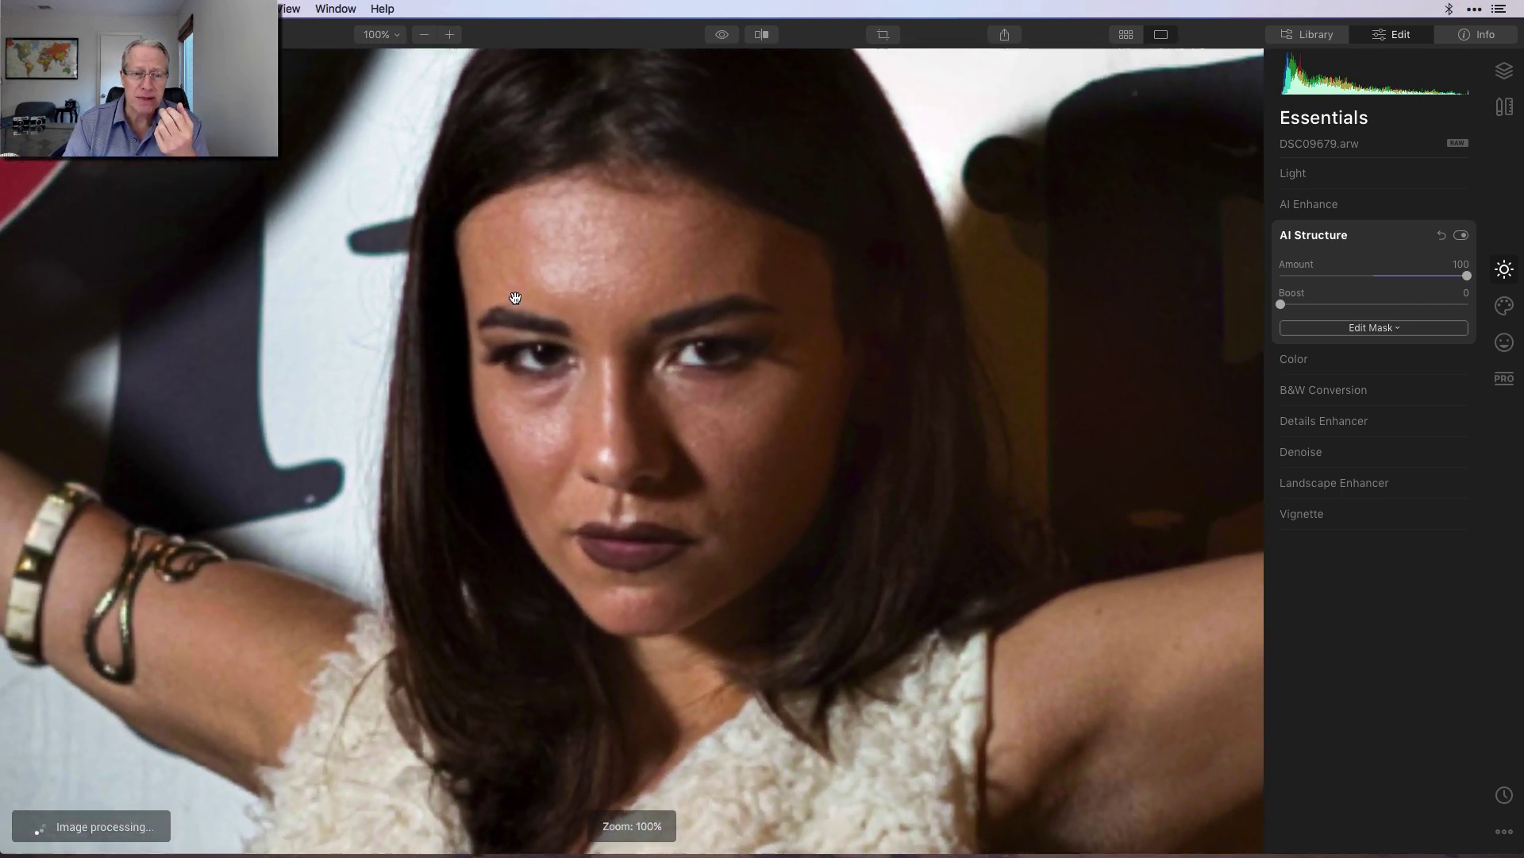
pyautogui.scroll(3, 516, 298)
pyautogui.hscroll(-3, 515, 298)
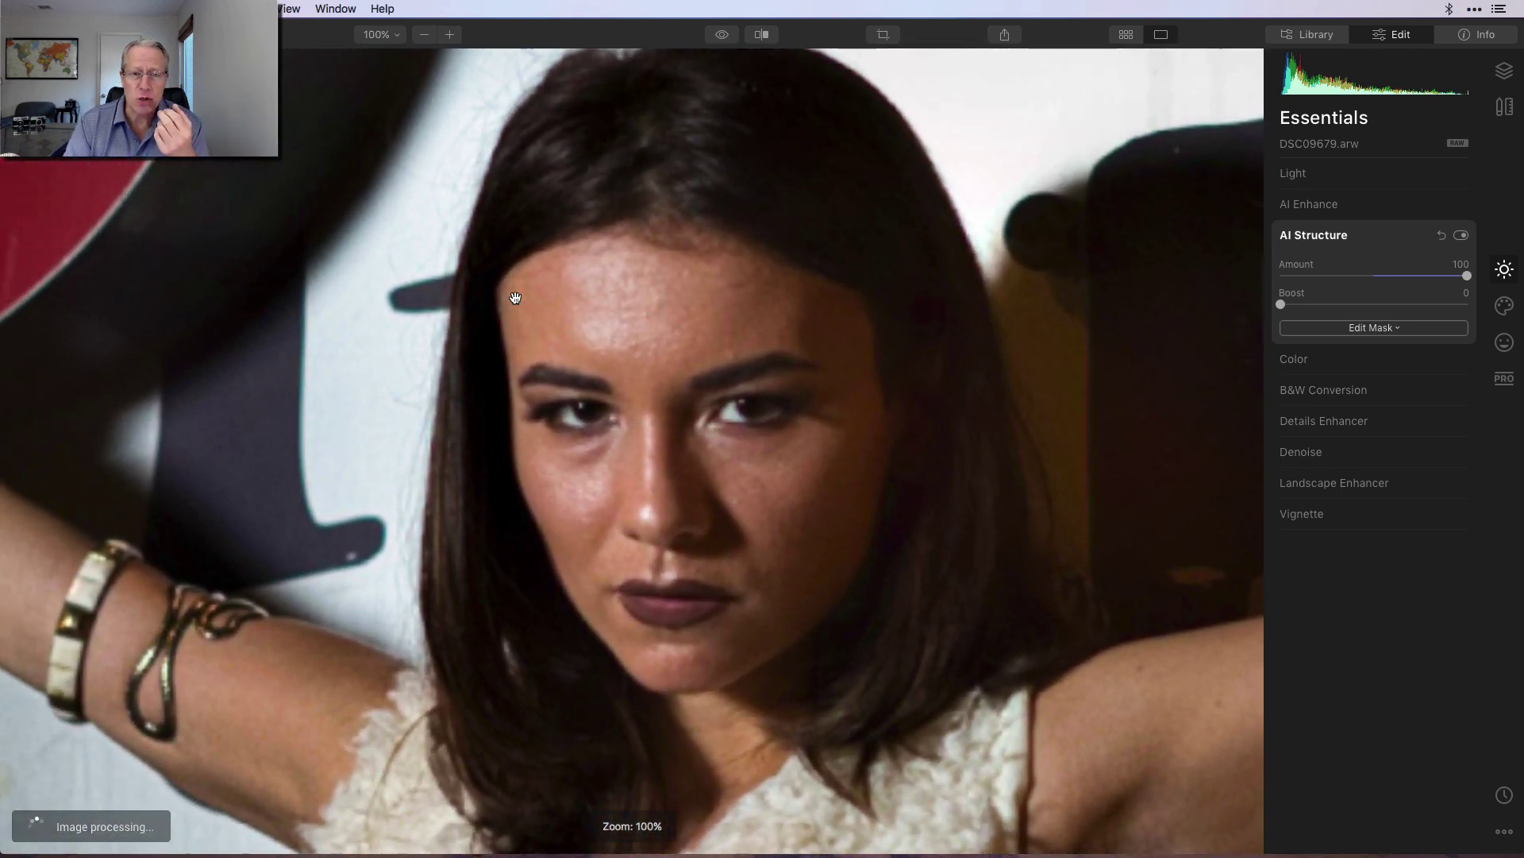
# Compare the face with AI Structure off and on, leave it off, and fit the photo to screen
pyautogui.click(1461, 235)
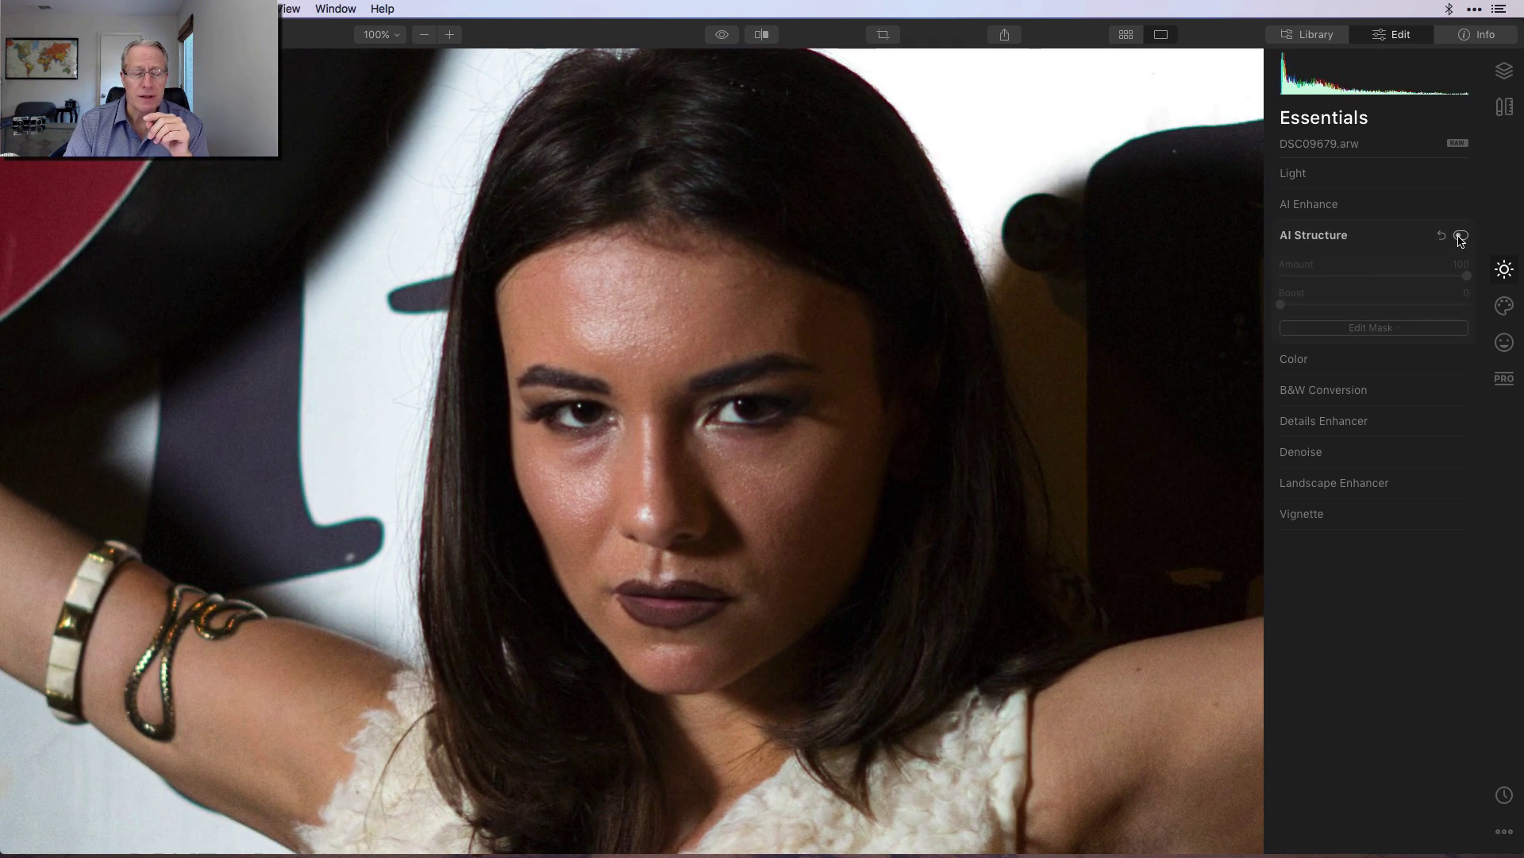
pyautogui.click(1461, 236)
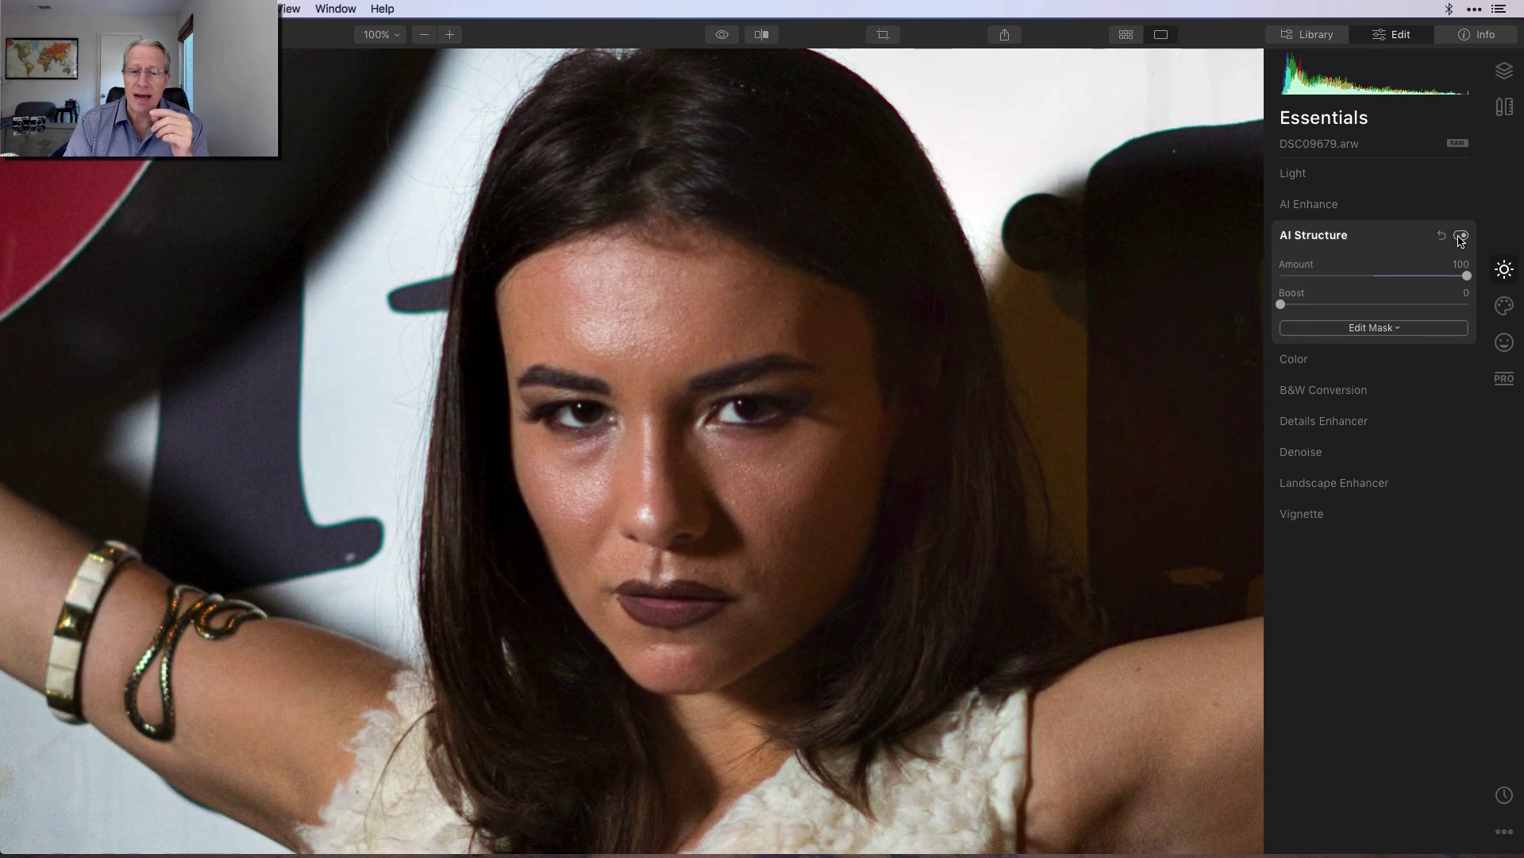
pyautogui.click(1461, 236)
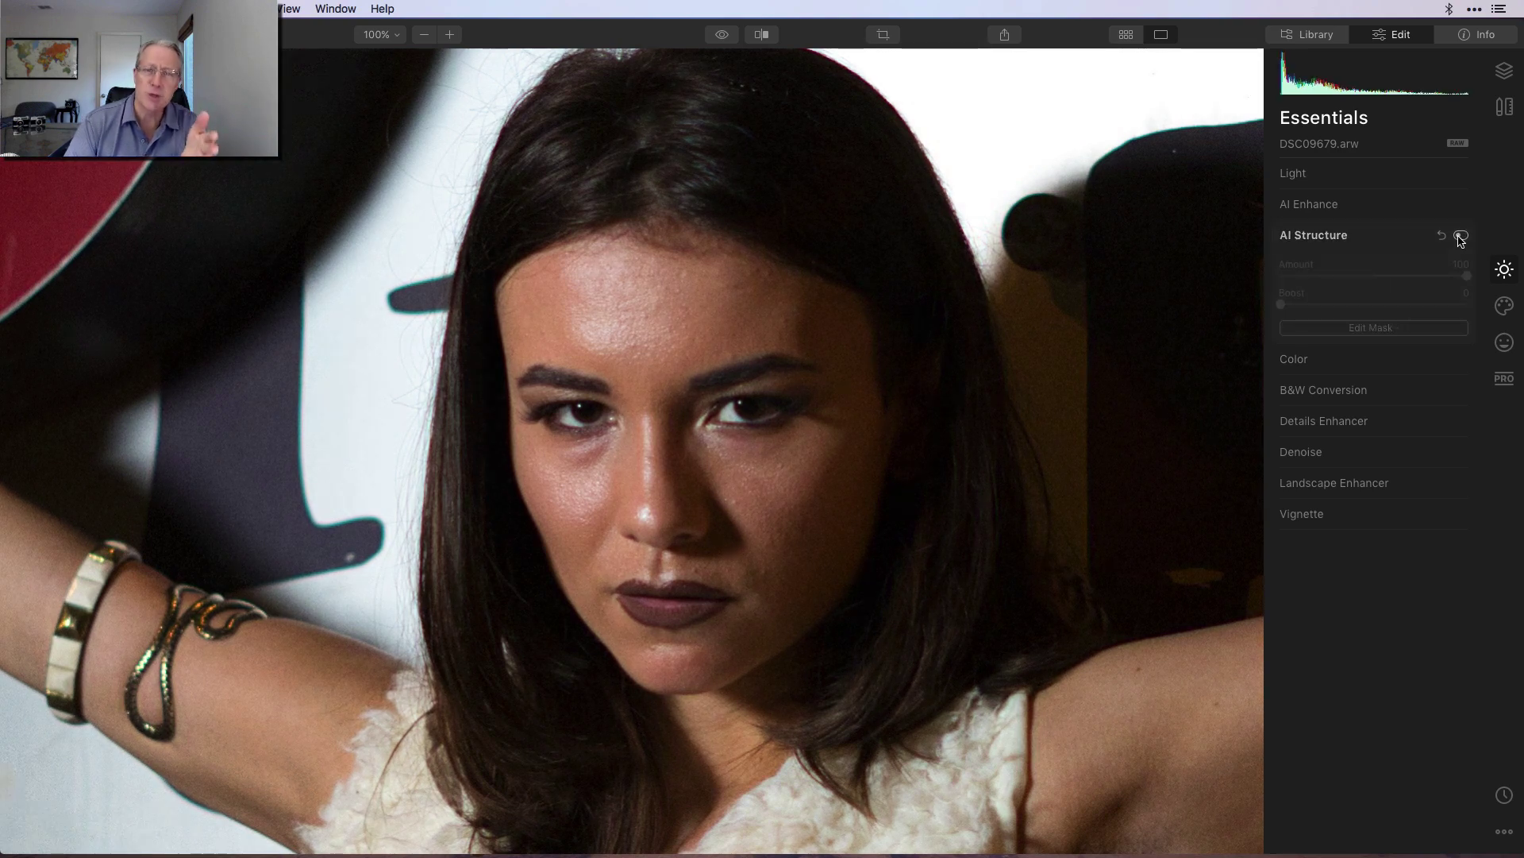
pyautogui.click(1461, 235)
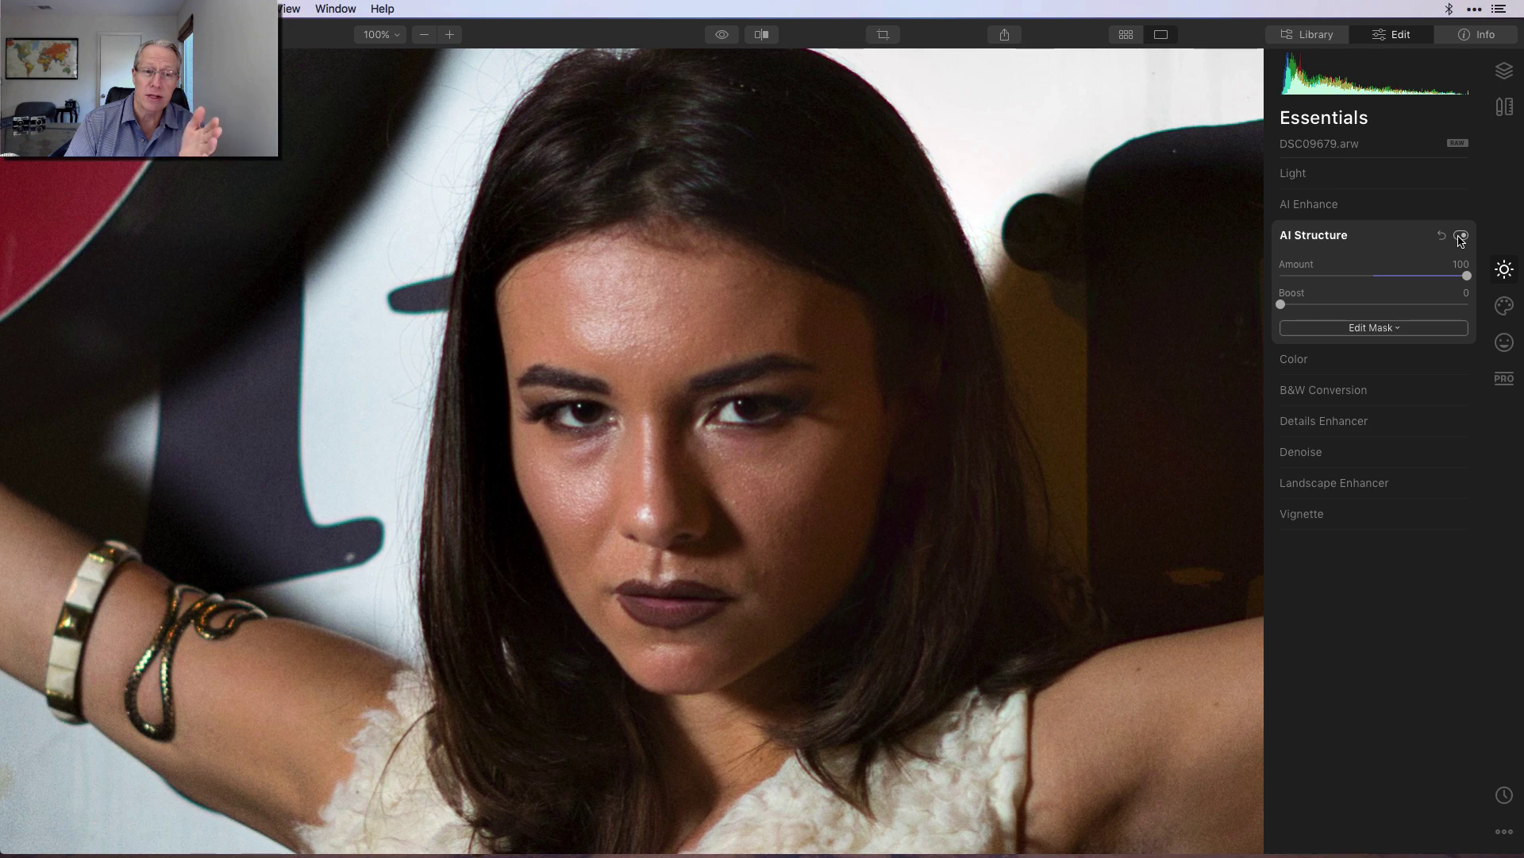
pyautogui.click(1461, 235)
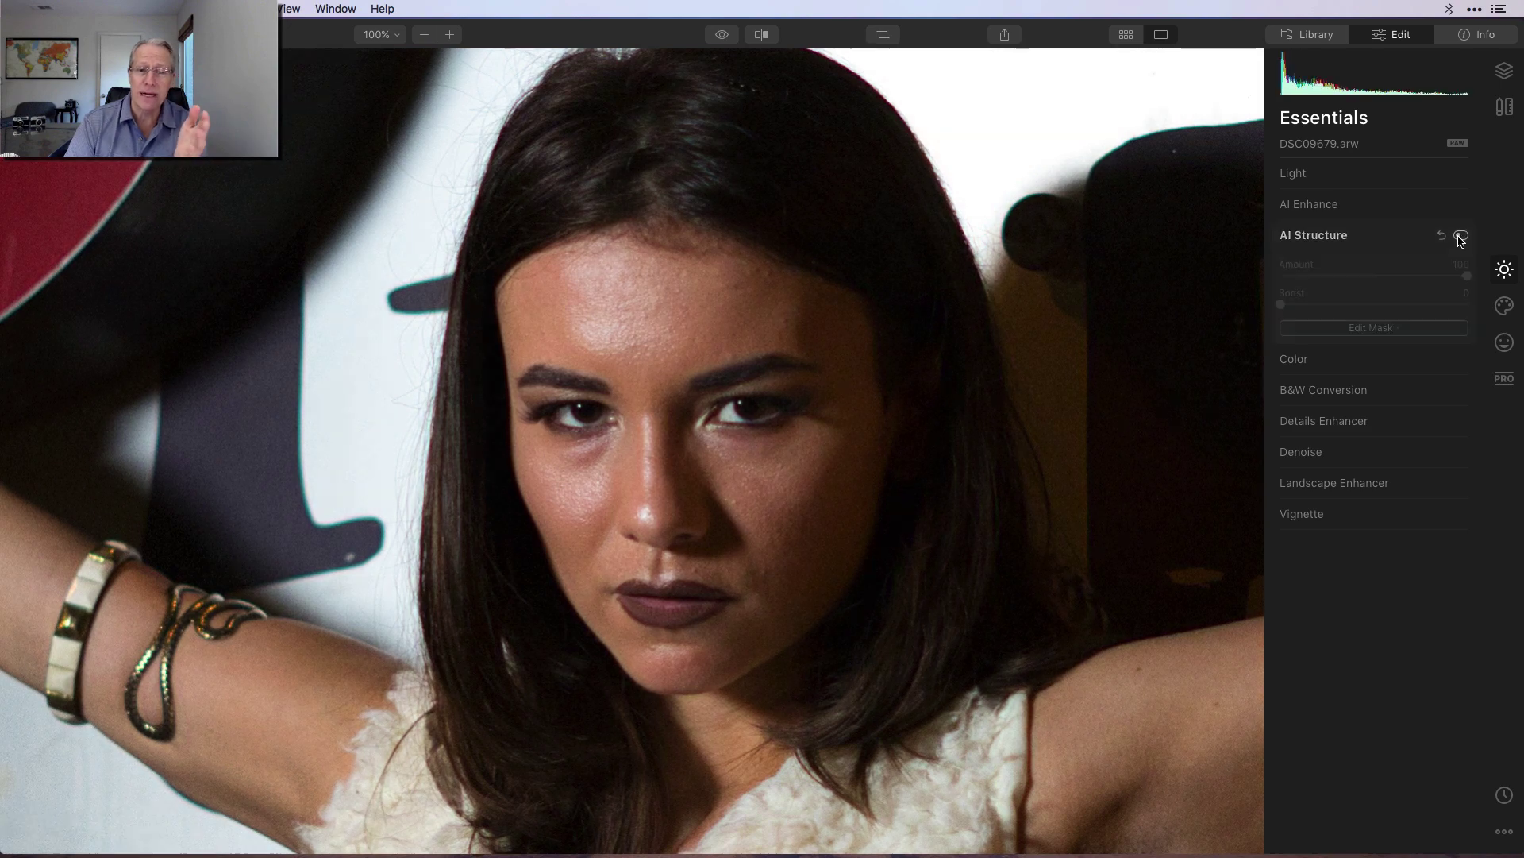
pyautogui.click(378, 34)
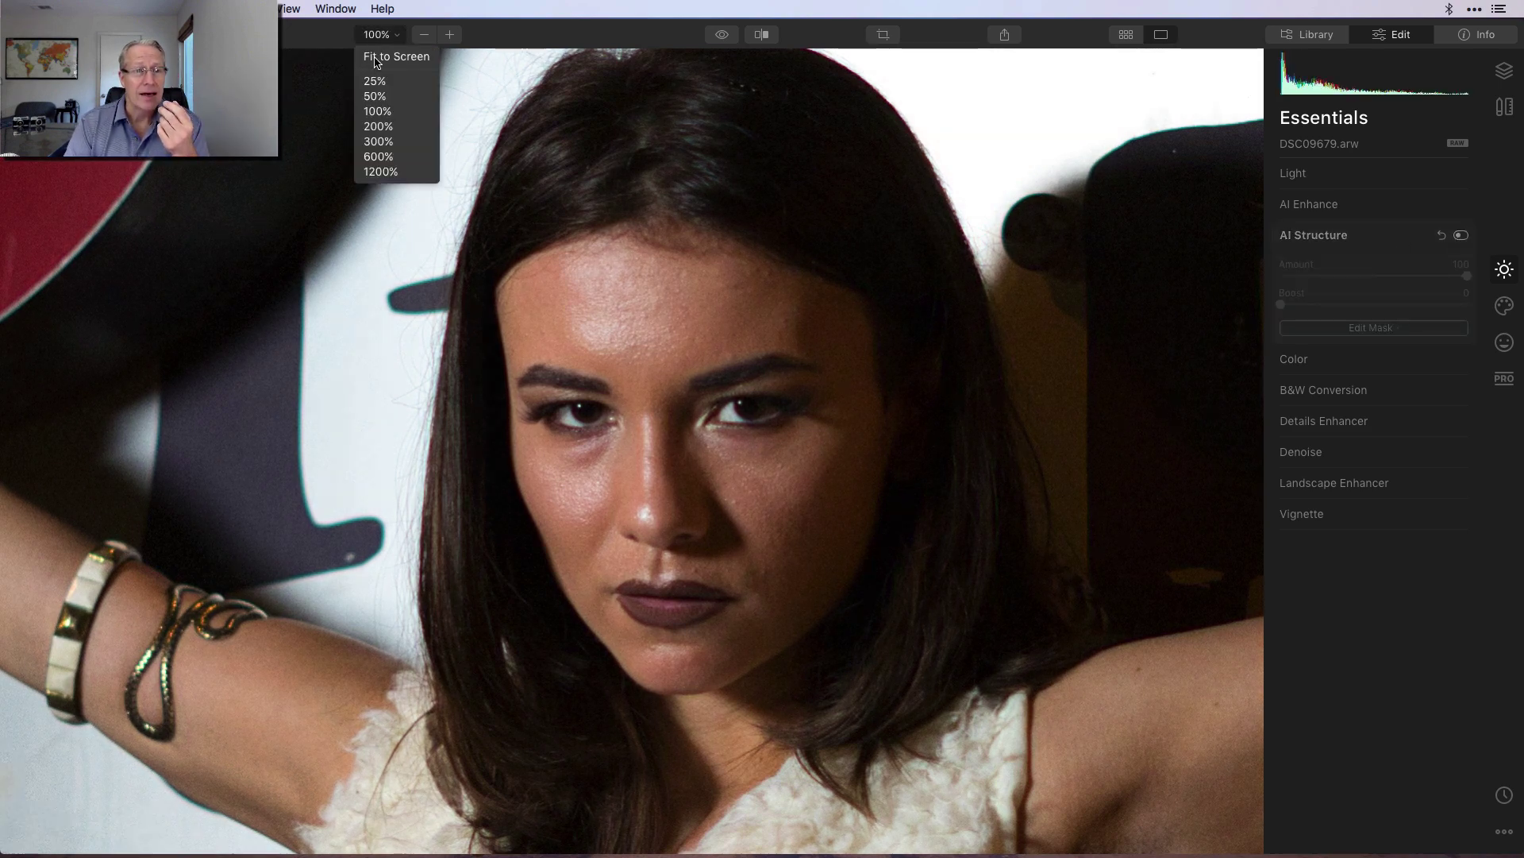
pyautogui.click(417, 56)
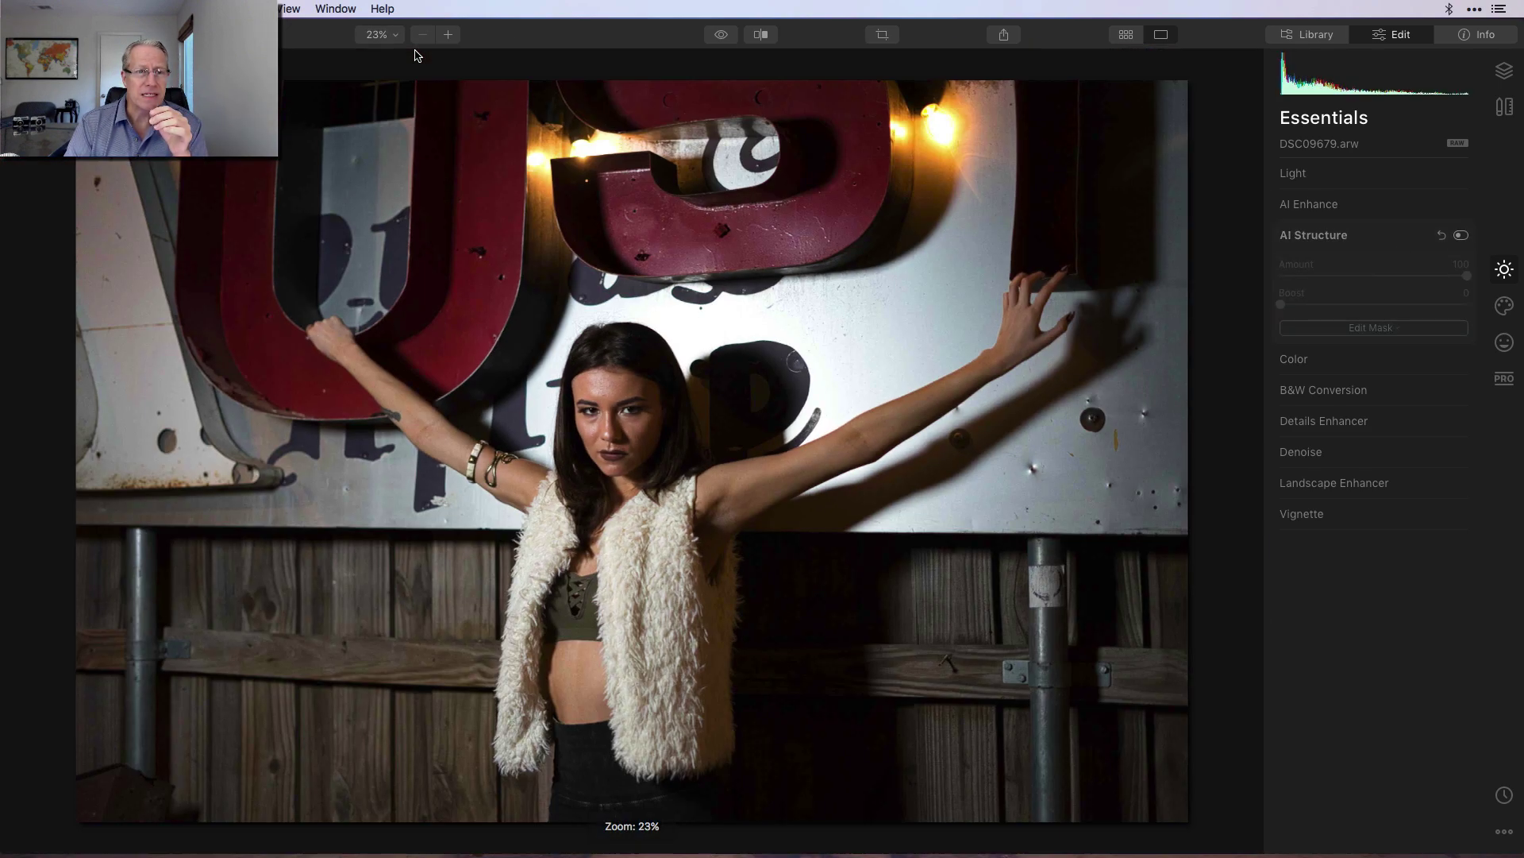
# Switch AI Structure off and apply Details Enhancer with Small 25, Medium 33, Large 48
pyautogui.click(1461, 235)
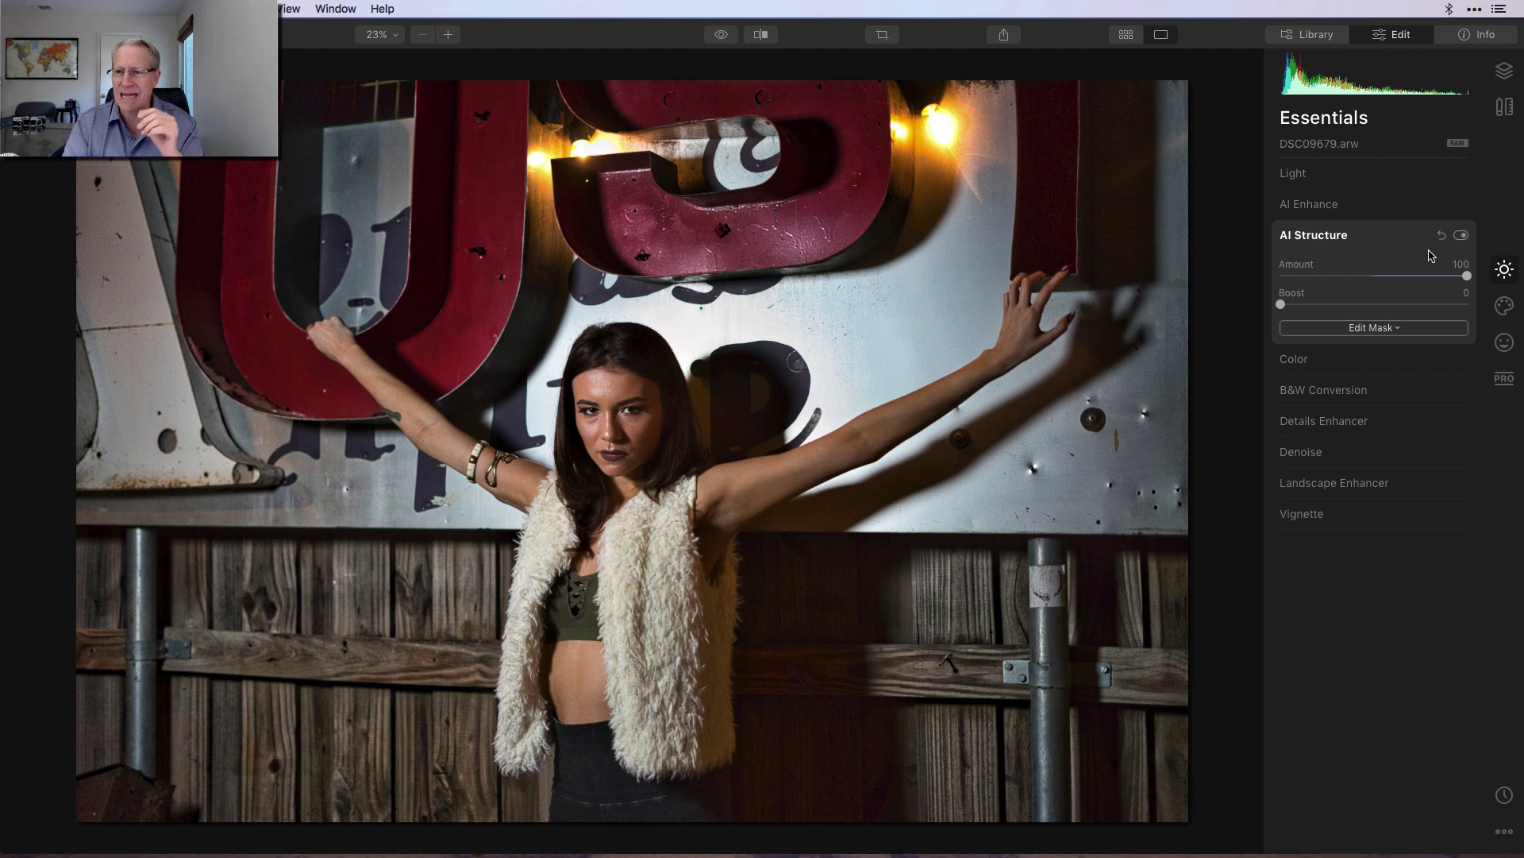
pyautogui.click(1460, 235)
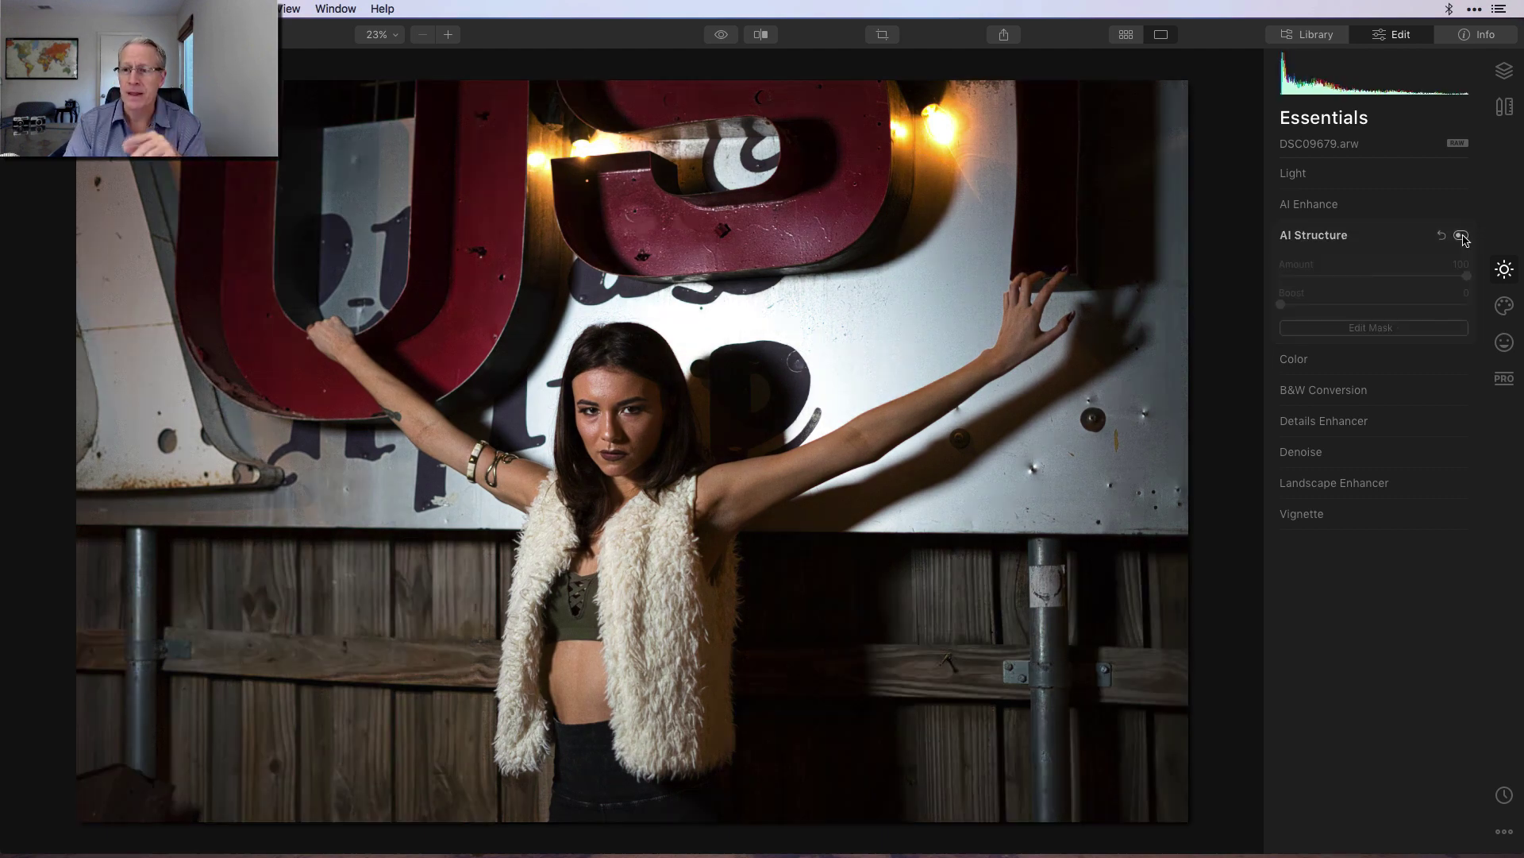
pyautogui.click(1318, 422)
pyautogui.moveTo(1375, 397); pyautogui.dragTo(1425, 421)
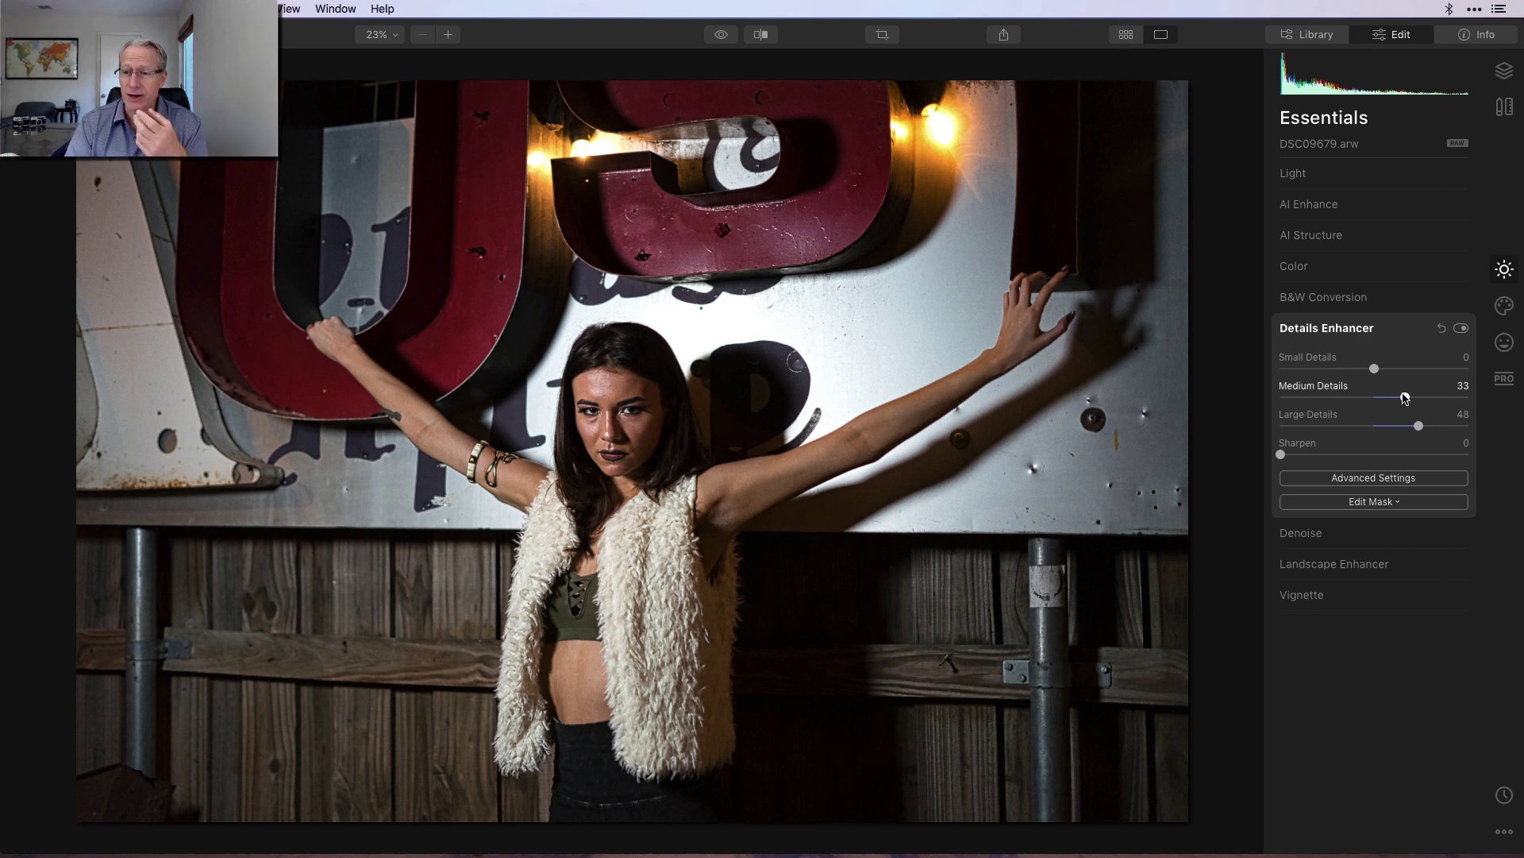
pyautogui.moveTo(1379, 371); pyautogui.dragTo(1398, 370)
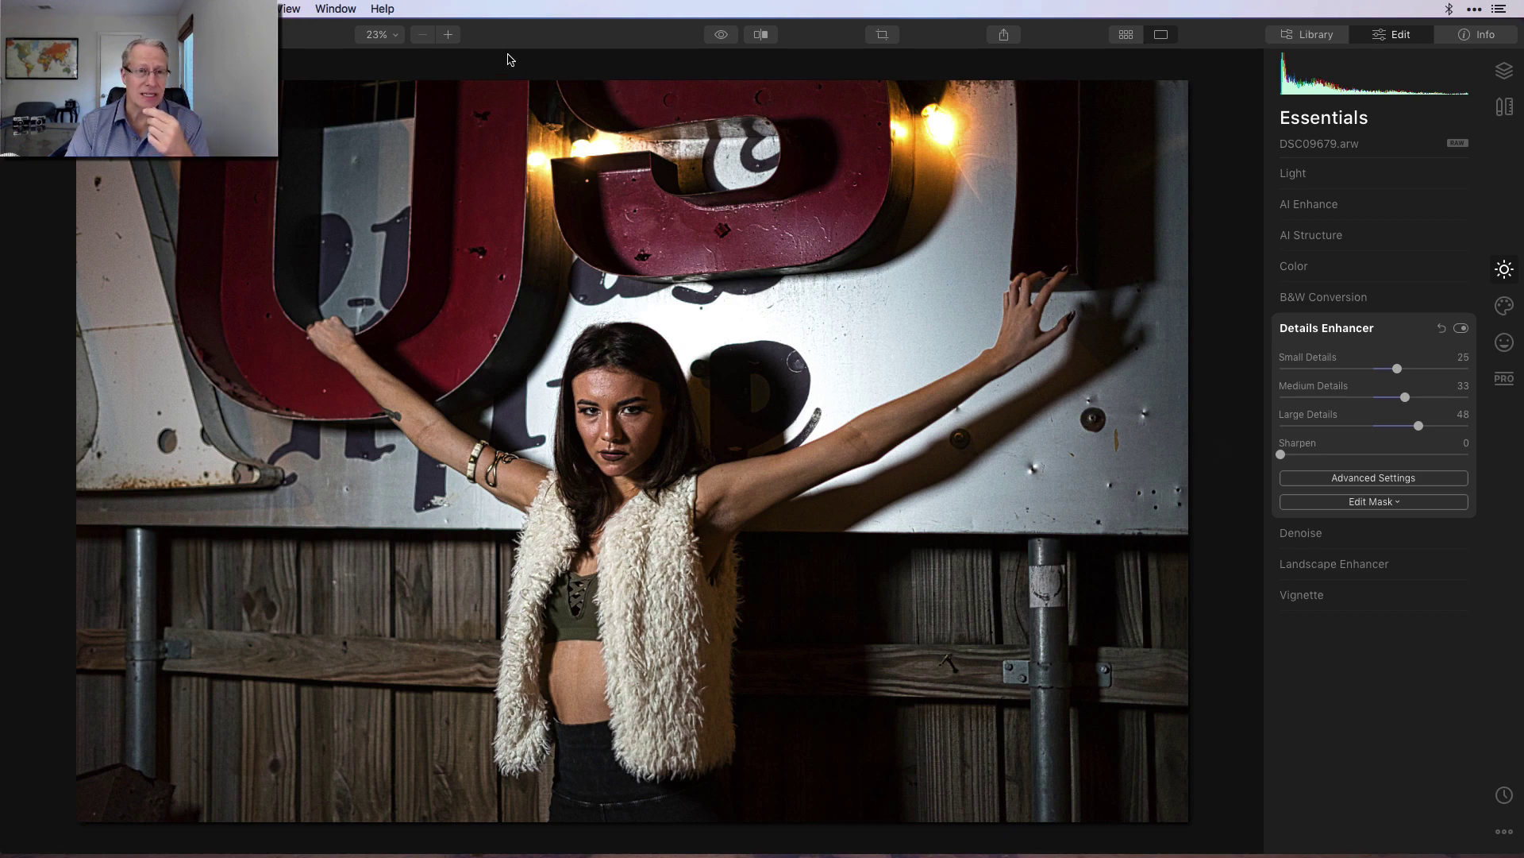
pyautogui.click(446, 36)
# At 100% zoom on the face, compare the portrait with Details Enhancer off and on
pyautogui.click(448, 35)
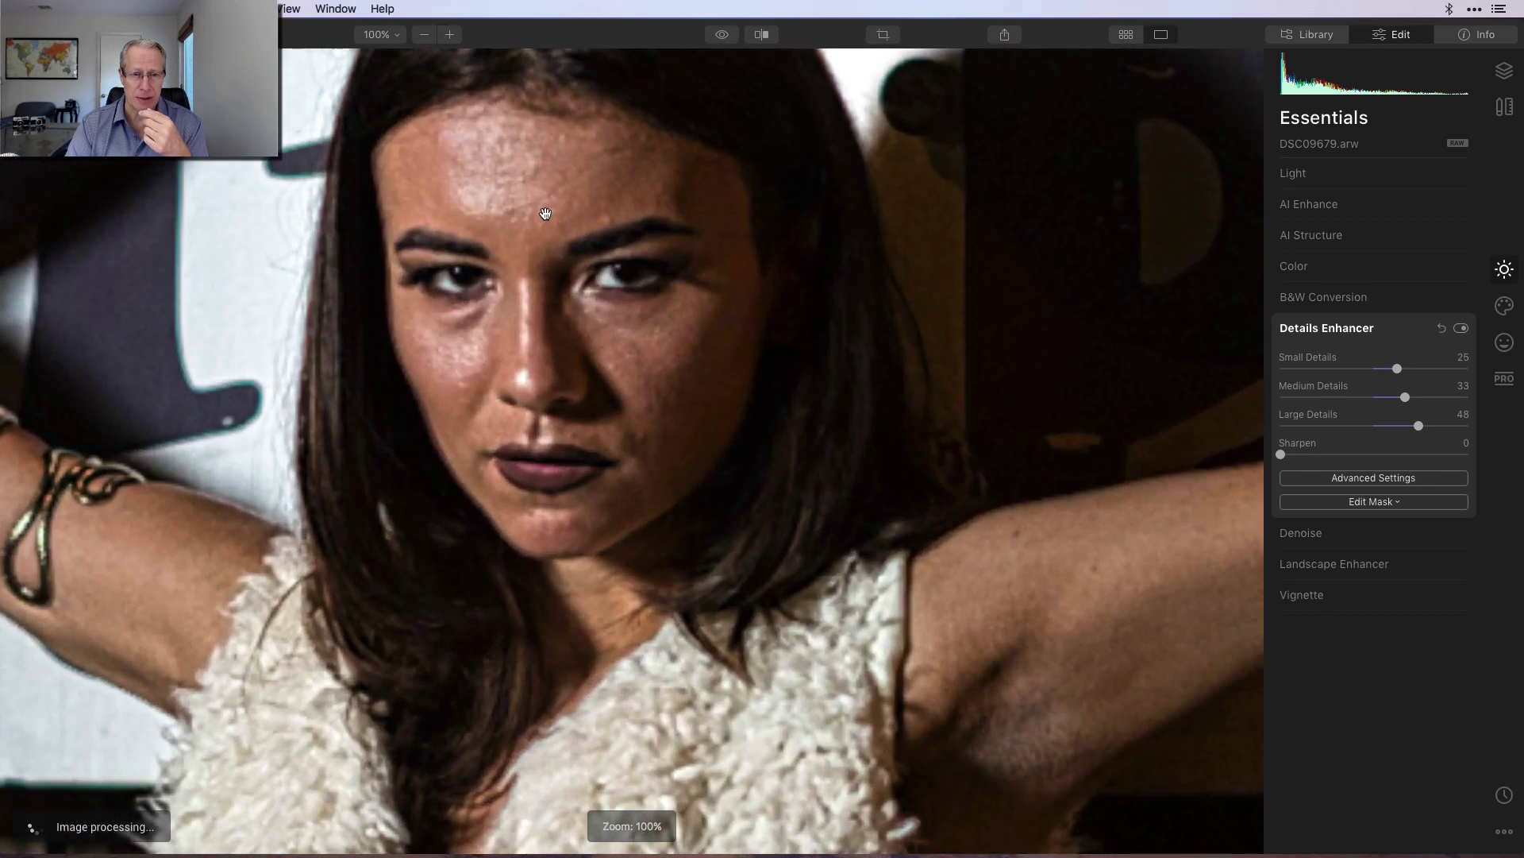
pyautogui.moveTo(474, 105); pyautogui.dragTo(584, 218)
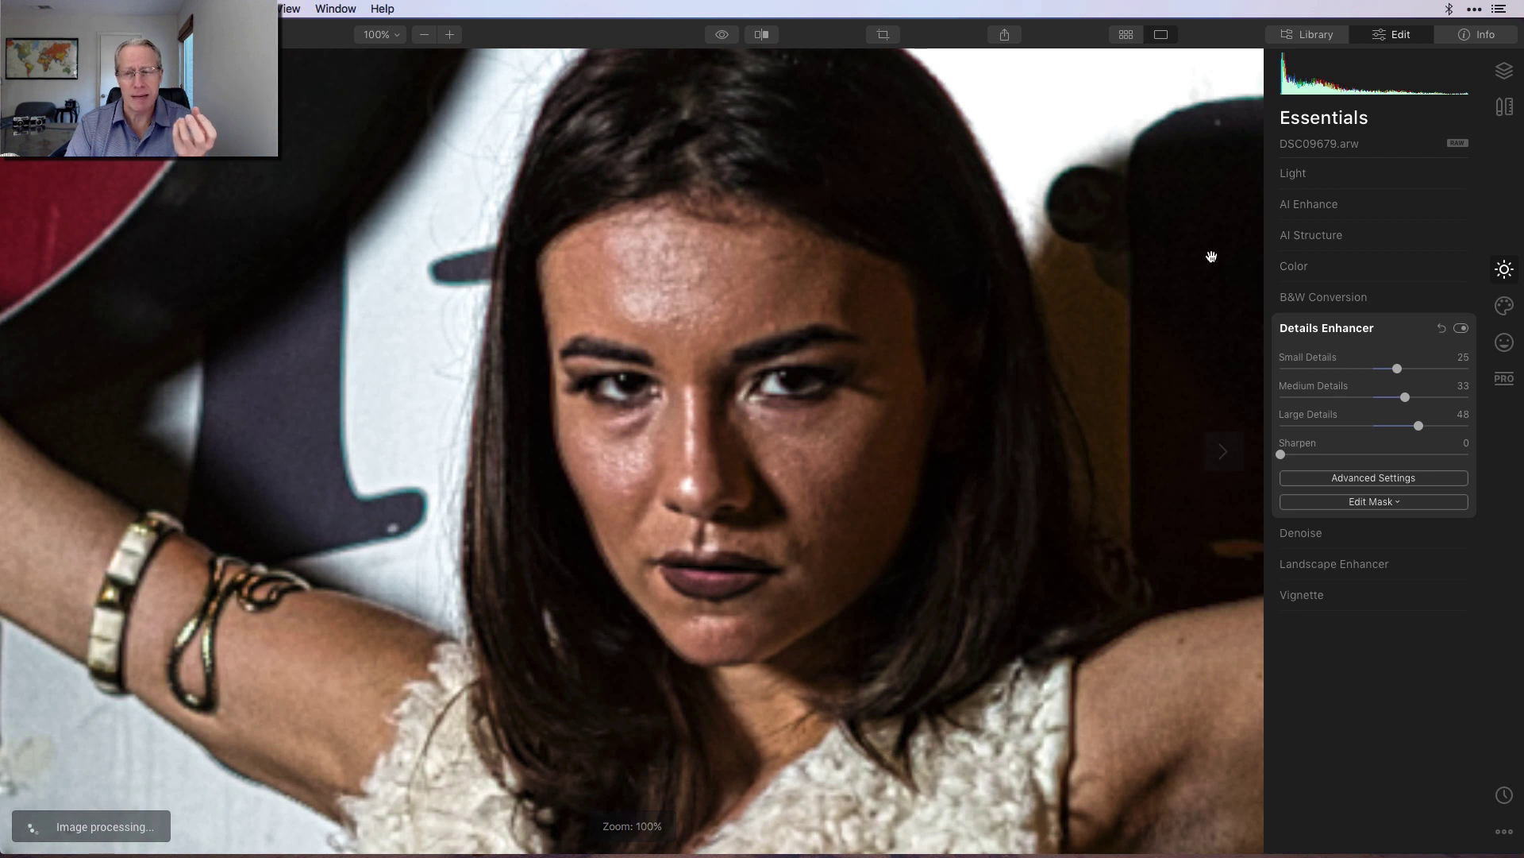
pyautogui.click(1461, 328)
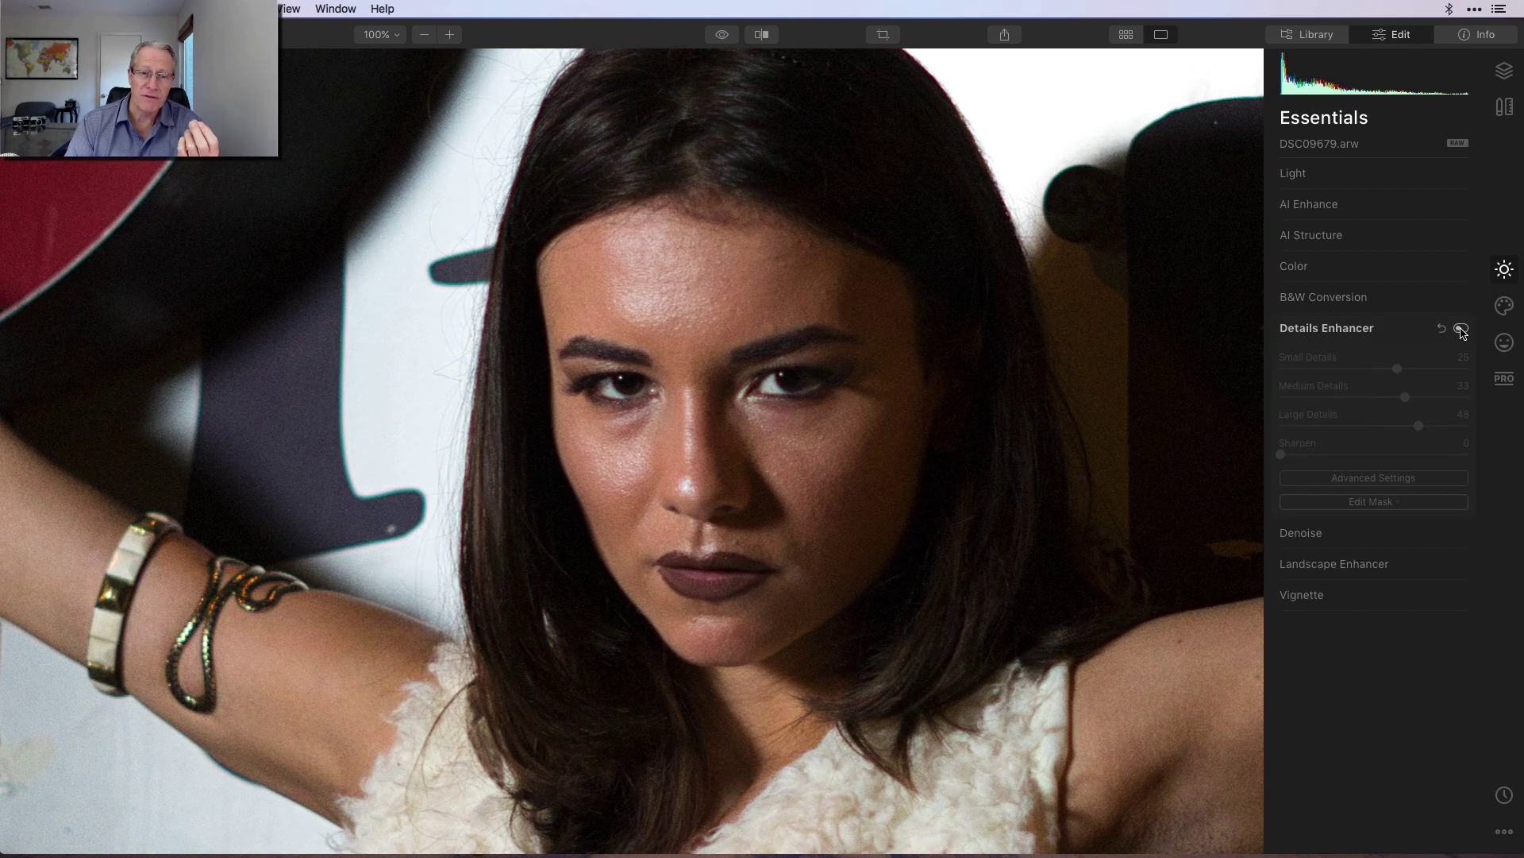
pyautogui.click(1461, 329)
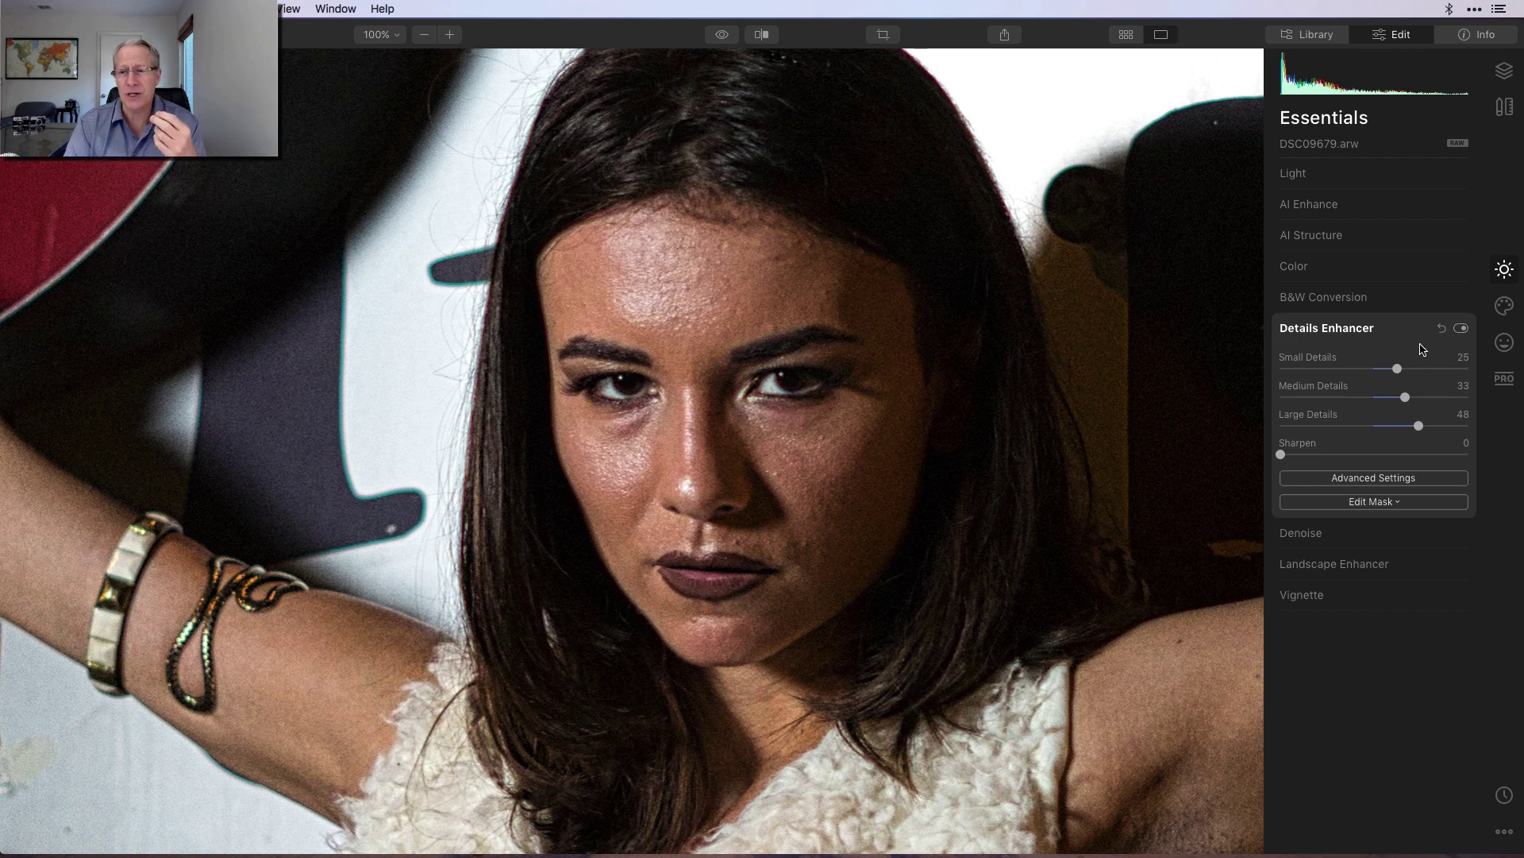
# Reset Small and Medium Details to 0, recheck the effect, and collapse Details Enhancer
pyautogui.doubleClick(1316, 359)
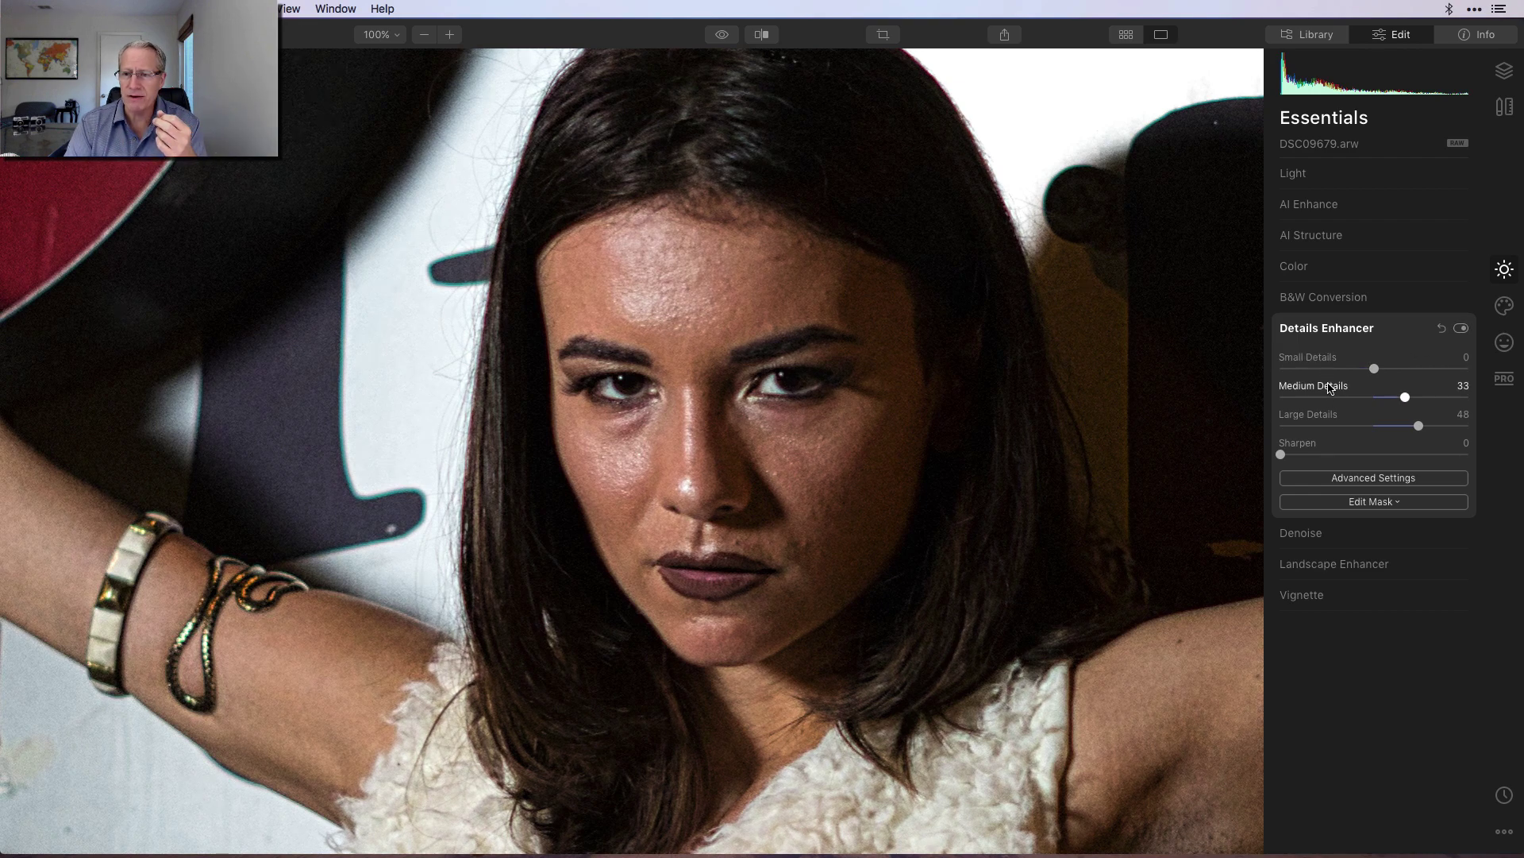
pyautogui.doubleClick(1331, 387)
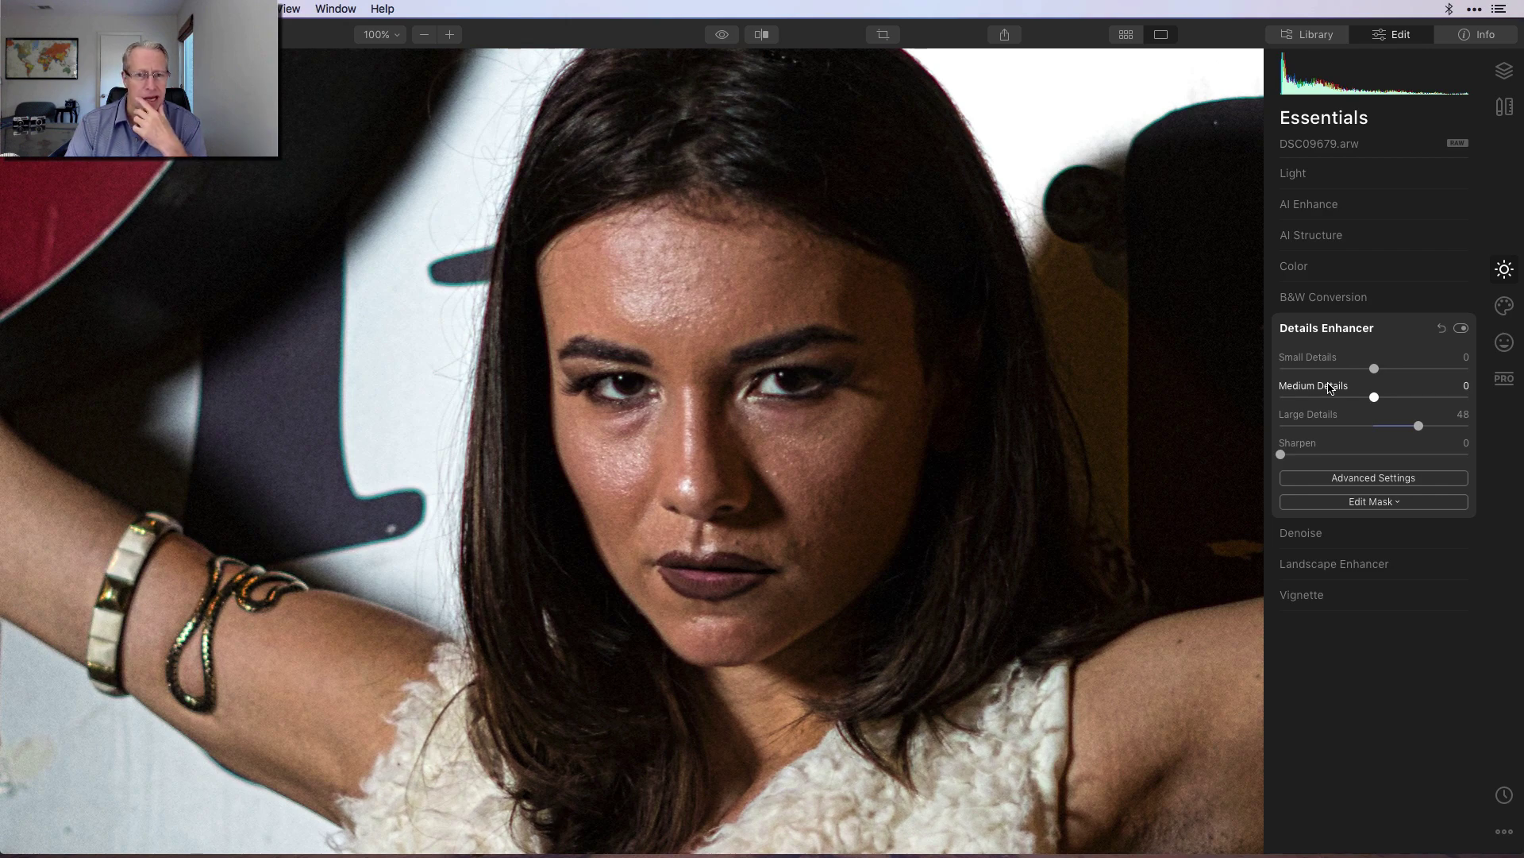
pyautogui.click(1461, 329)
pyautogui.click(1461, 329)
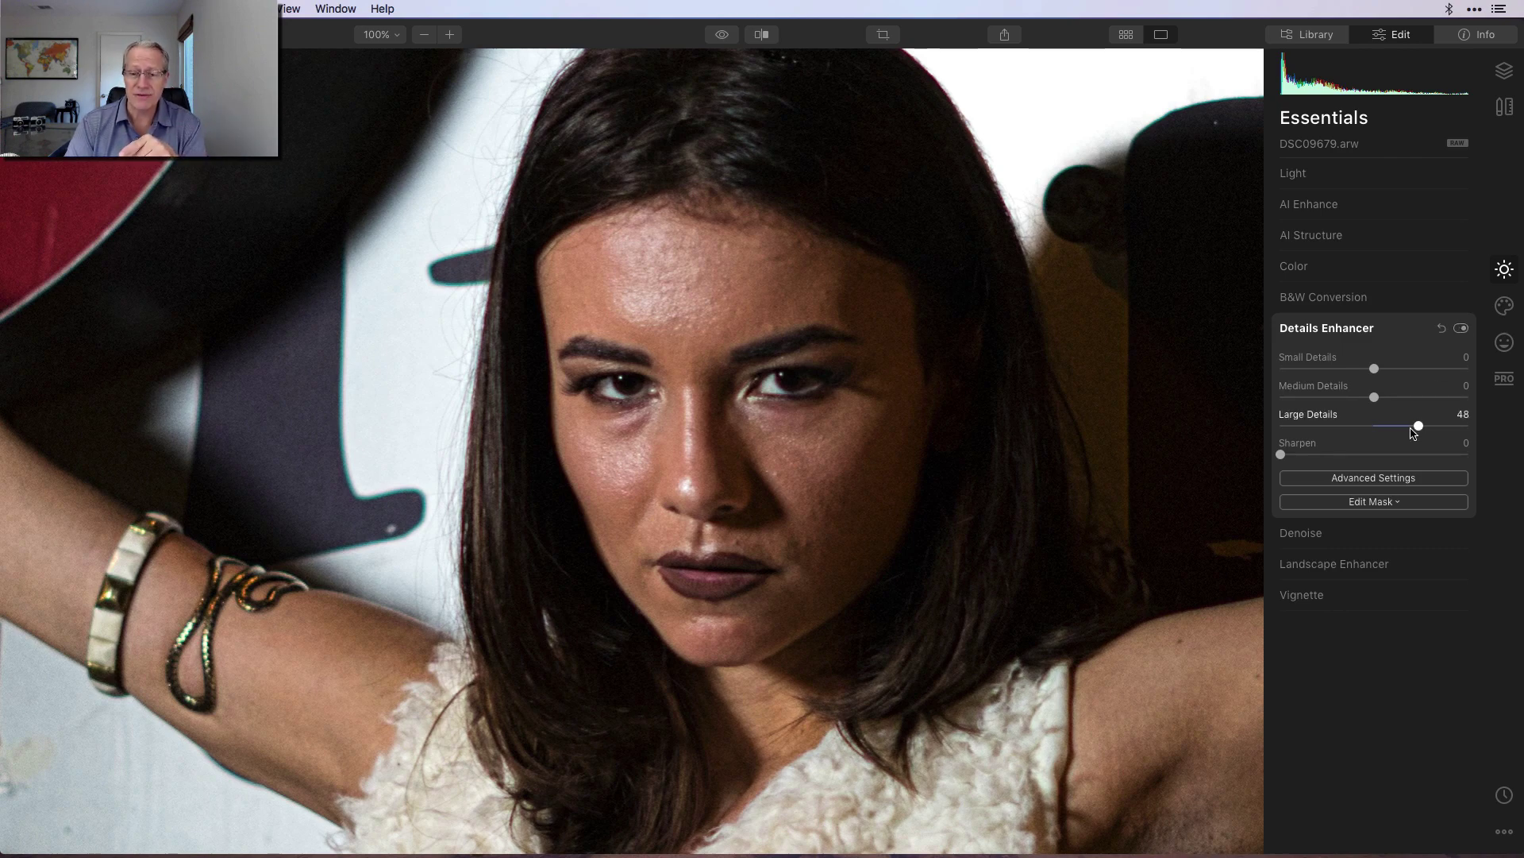
pyautogui.click(1414, 327)
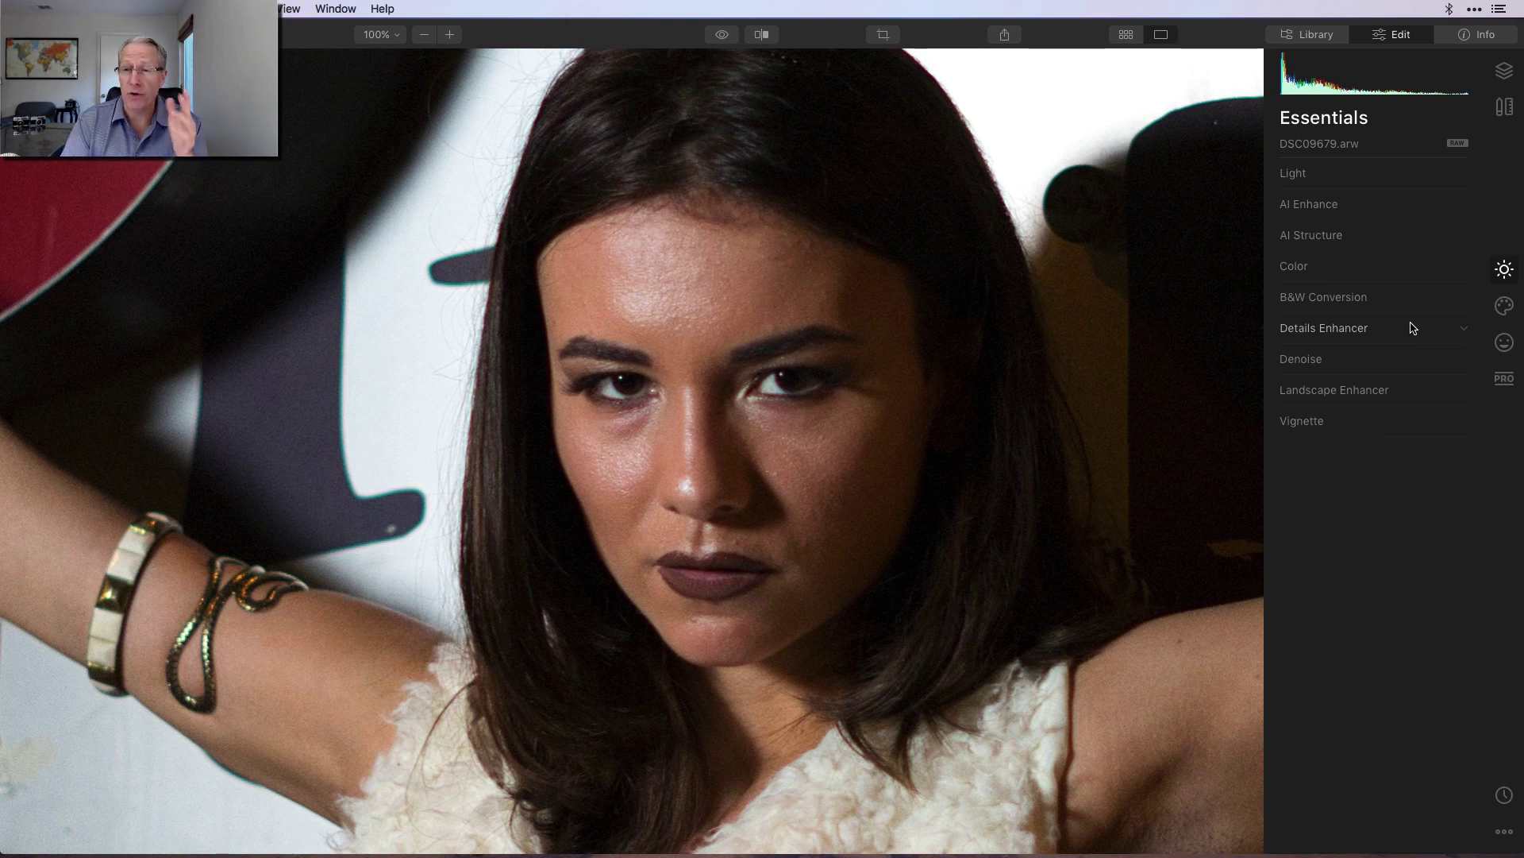
# Fit the whole DSC09679.arw portrait on screen and briefly check the AI Structure settings
pyautogui.click(389, 35)
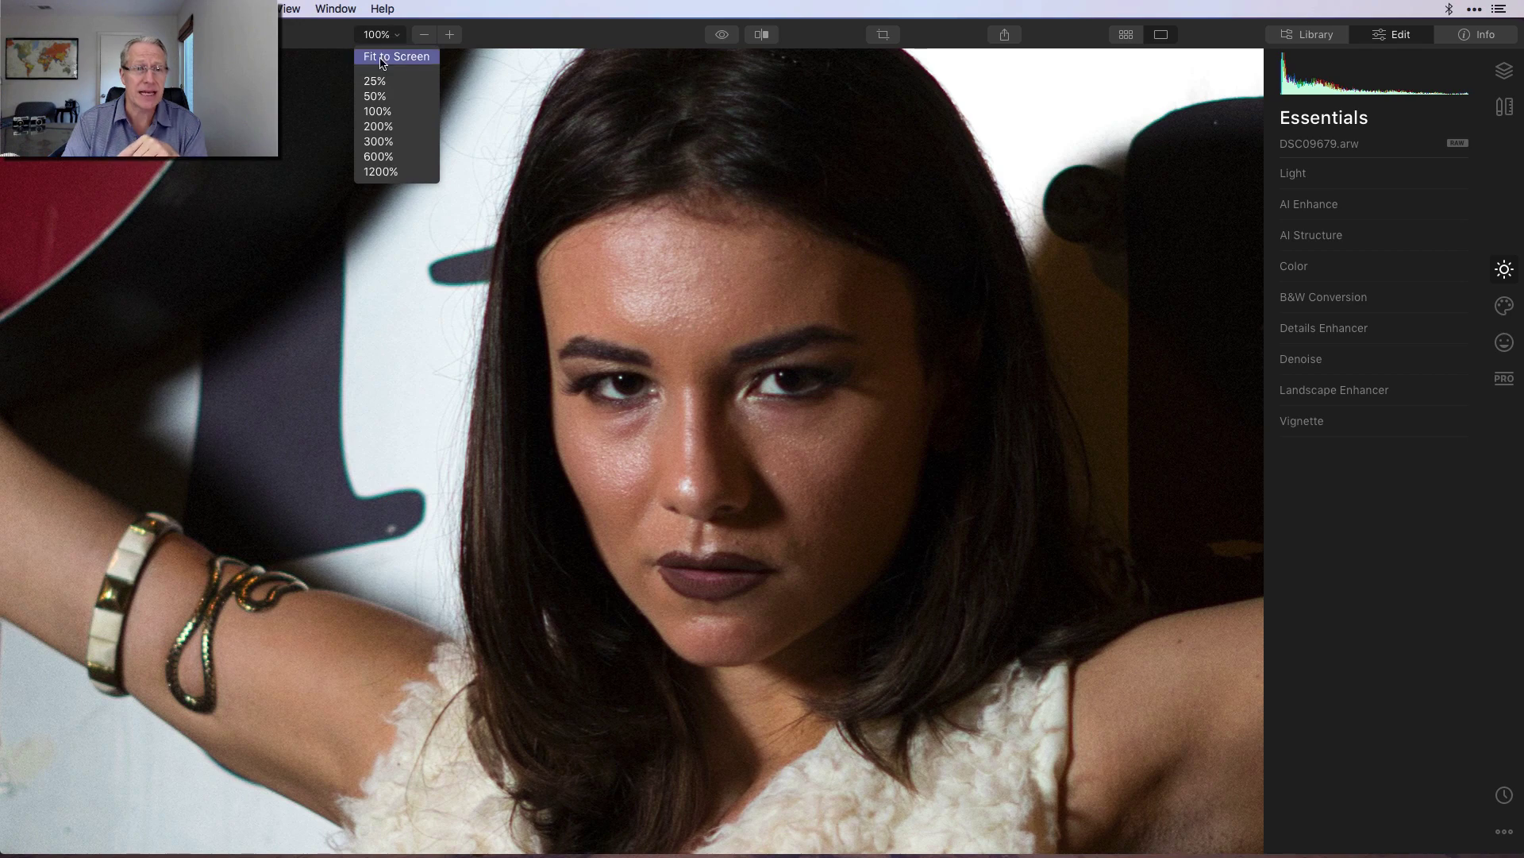
pyautogui.click(383, 57)
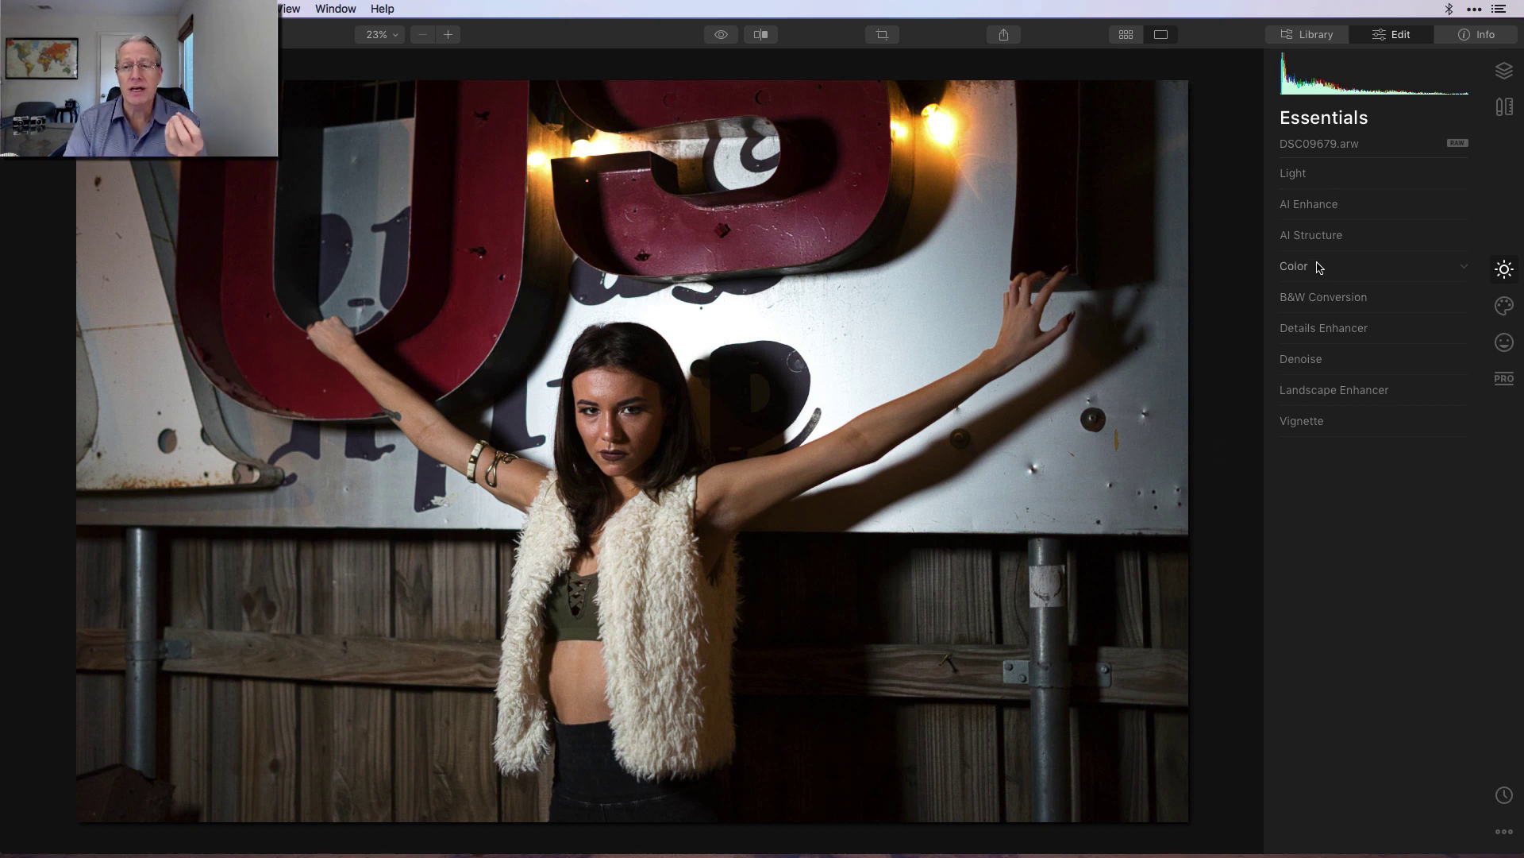
pyautogui.click(1324, 238)
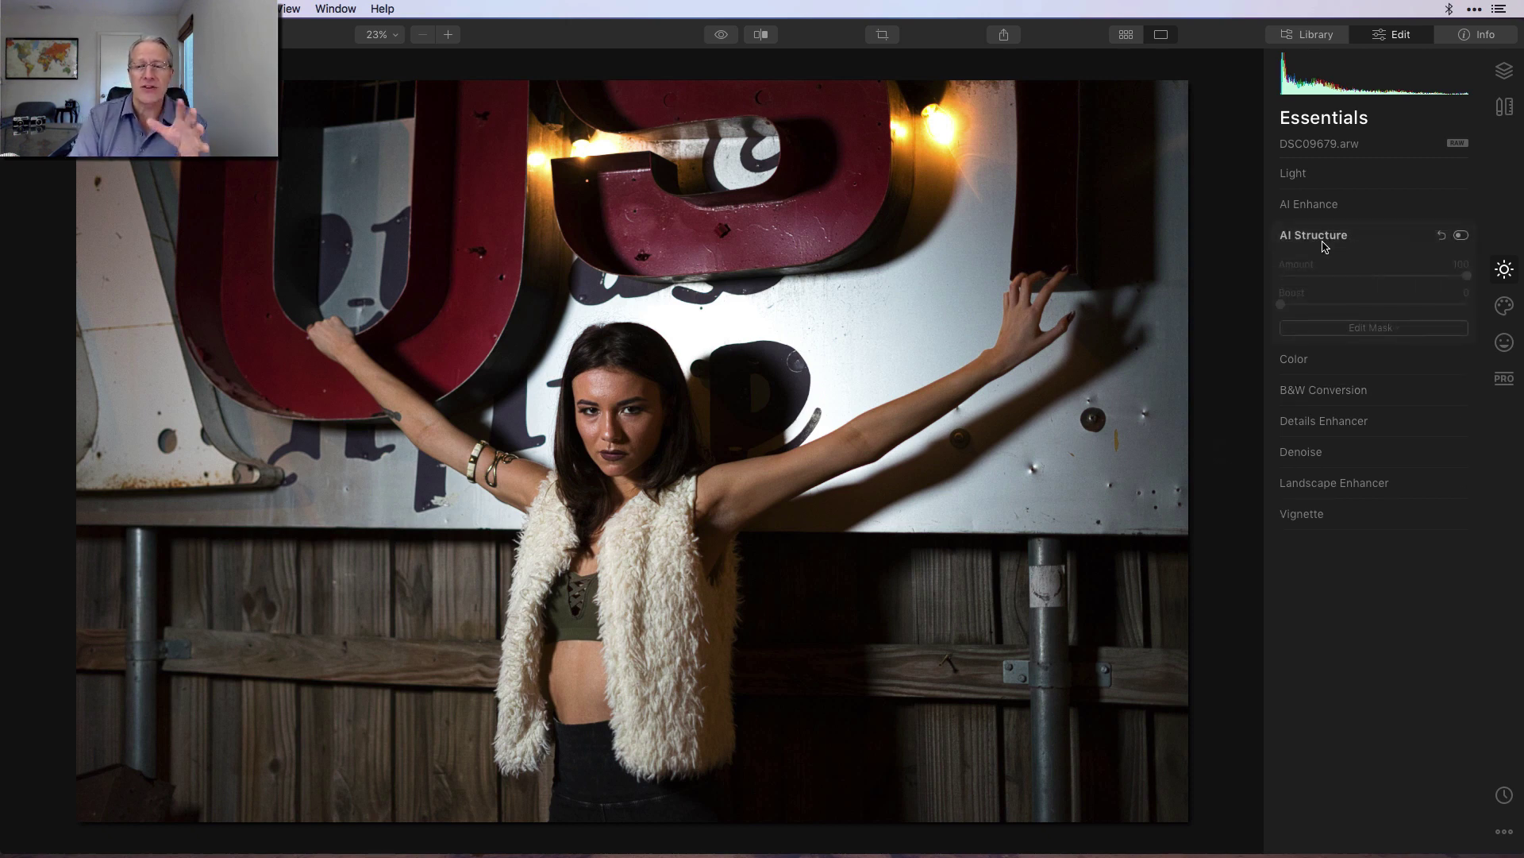
pyautogui.click(1408, 243)
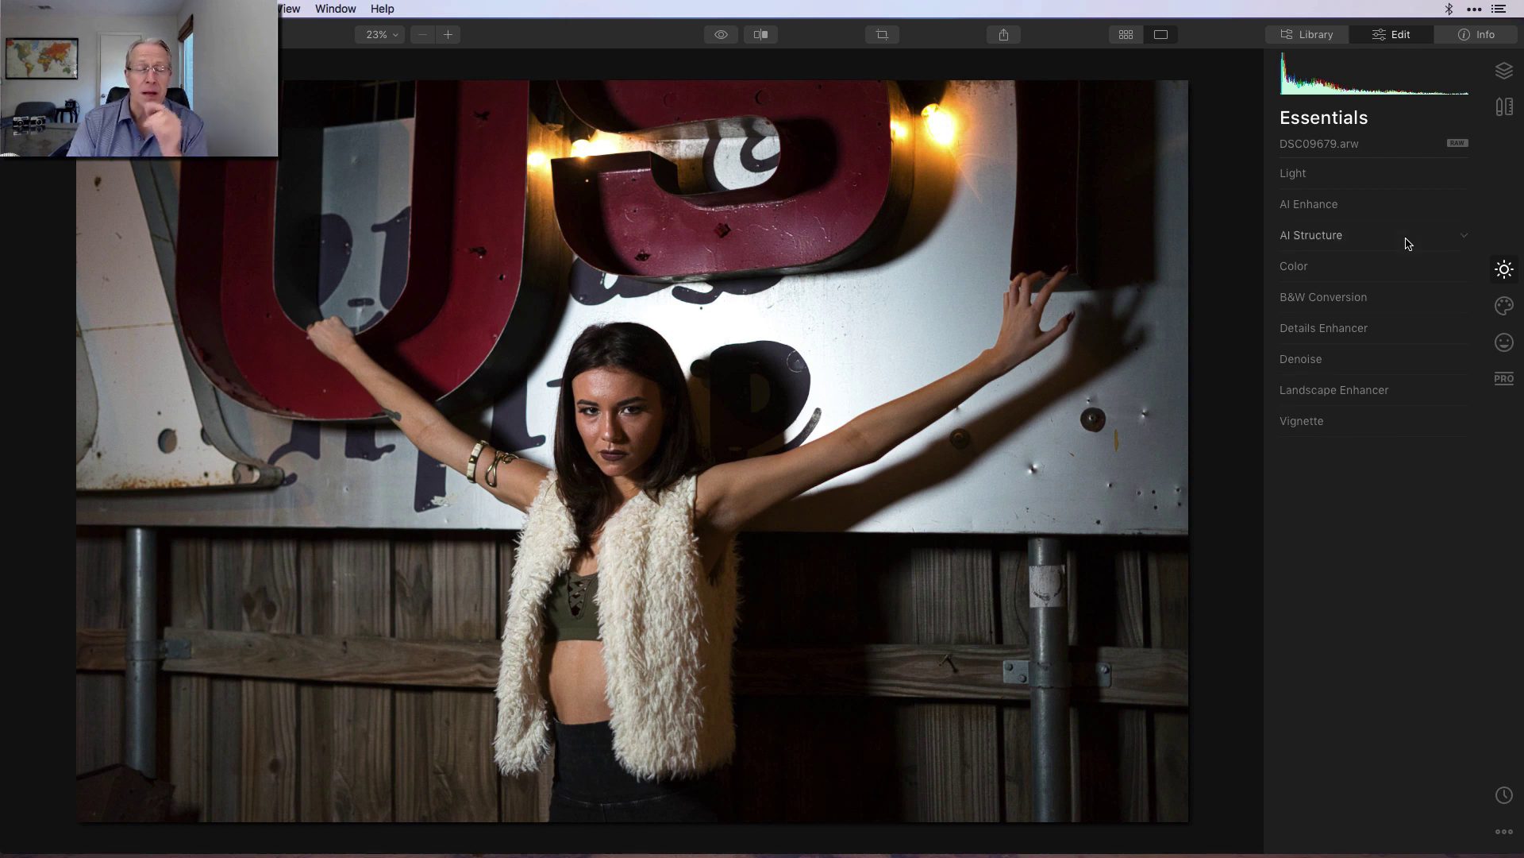